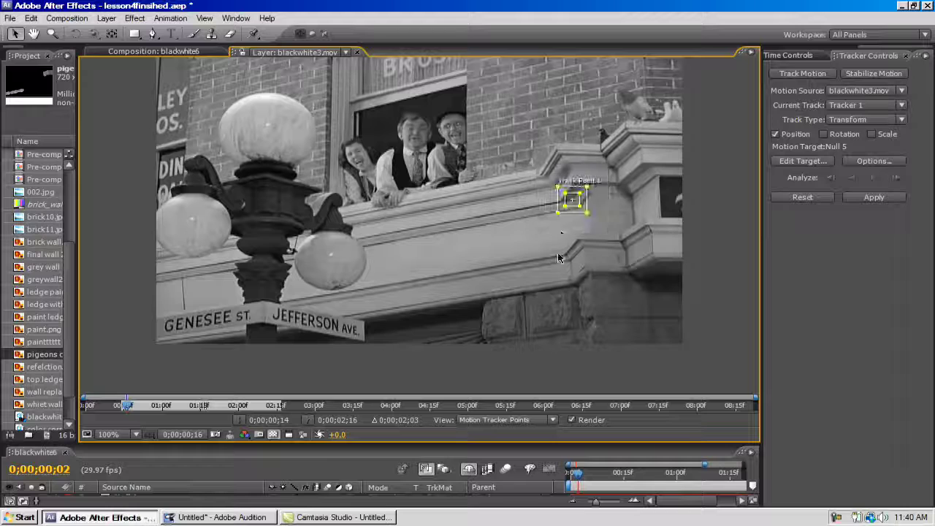
Step: Place Track Point 1 on the cornice corner beside the dark window and confirm Null 5 as motion target with luminance tracking
drag(570, 203, 556, 161)
scroll(559, 228, up, 1)
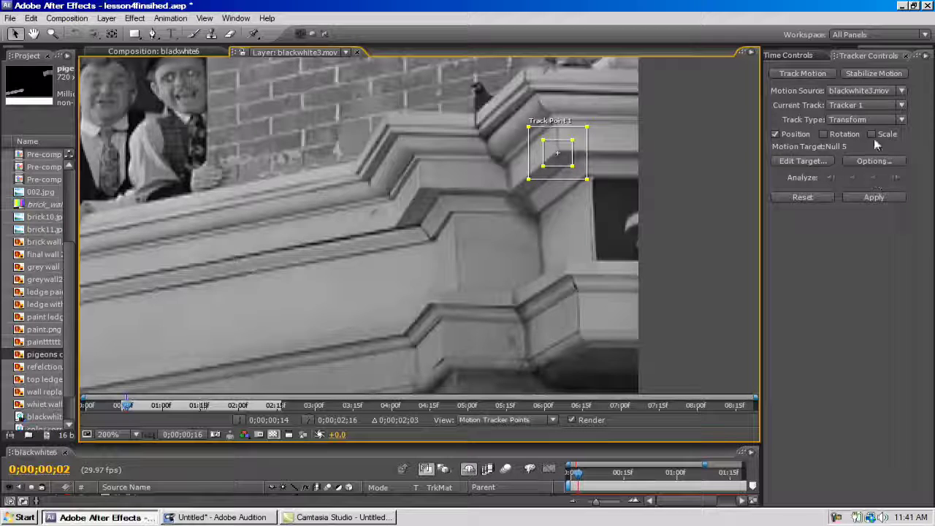
click(821, 161)
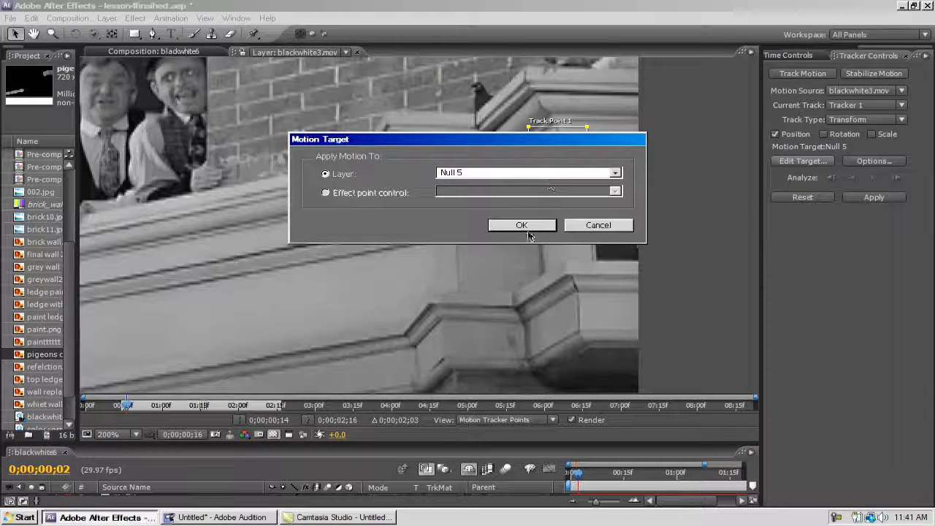
click(522, 226)
click(869, 161)
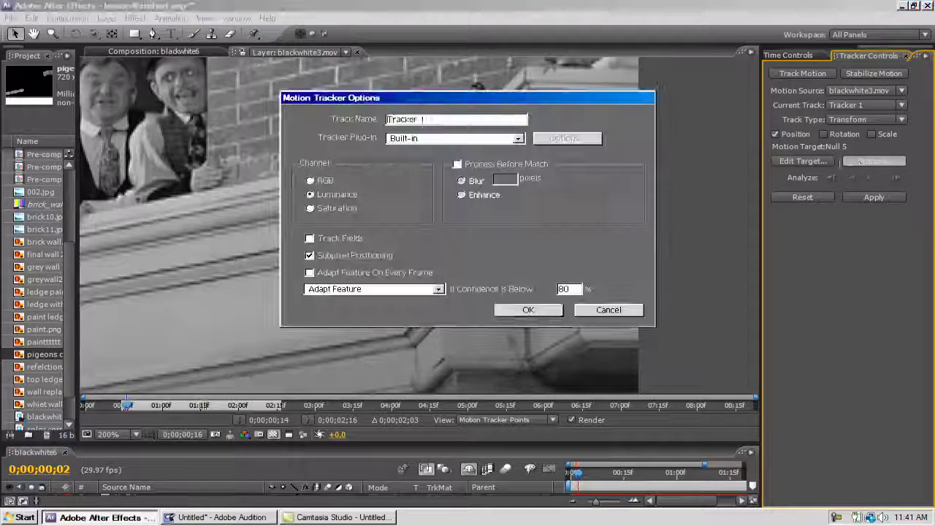
click(529, 310)
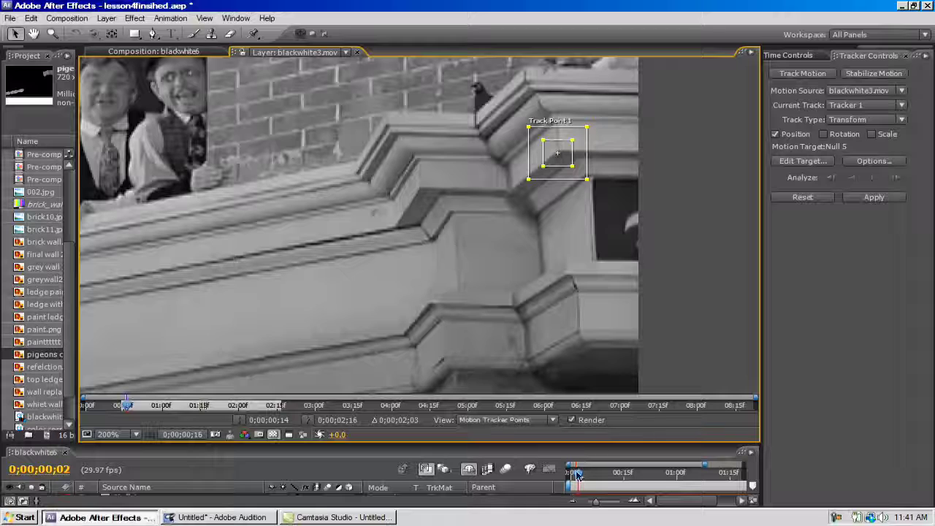
Step: Analyze the track forward from the first frame and apply its X and Y motion to Null 5
click(540, 476)
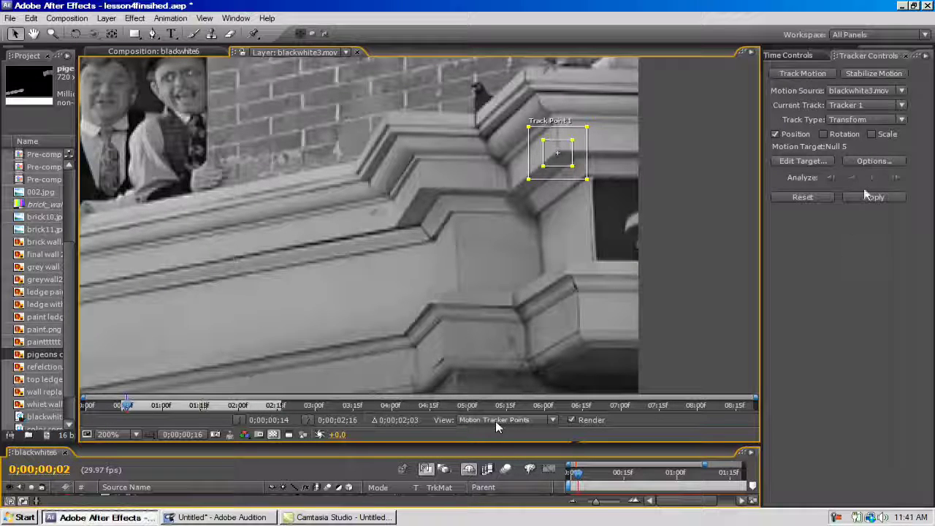
key(Home)
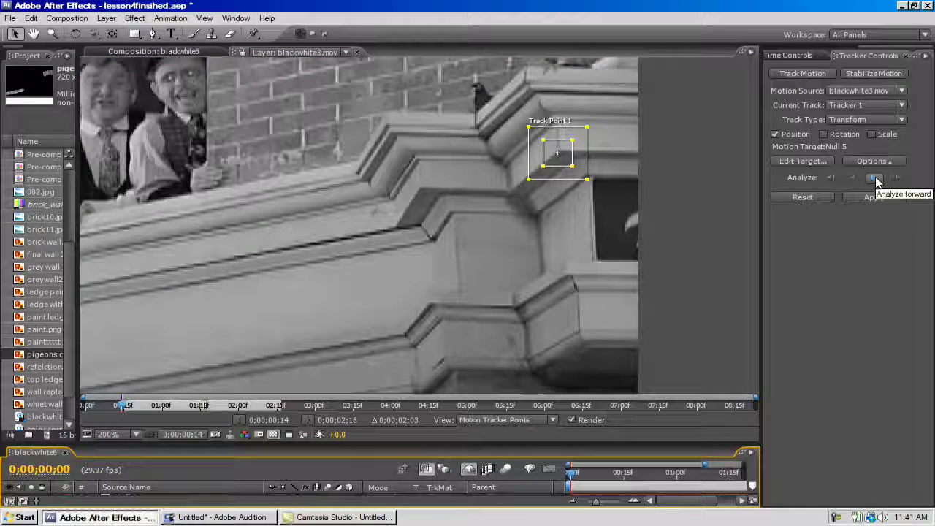
click(874, 178)
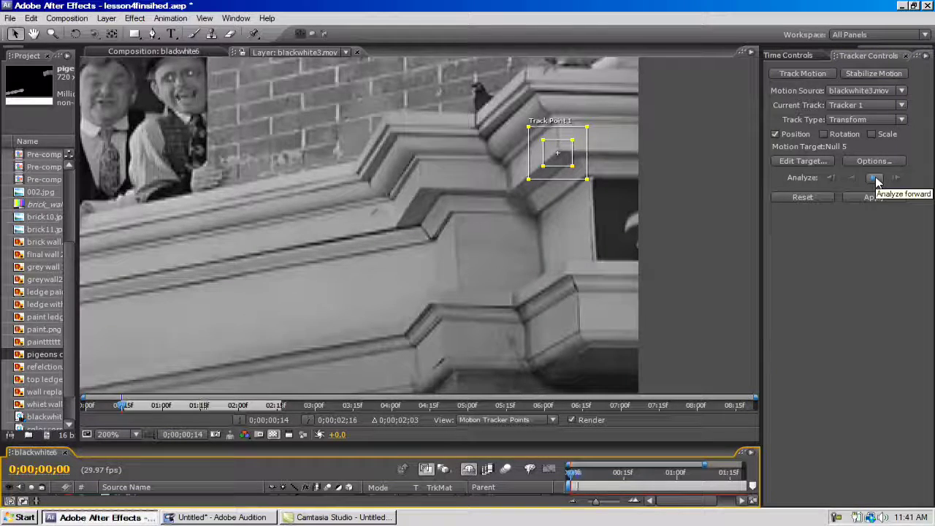
click(875, 197)
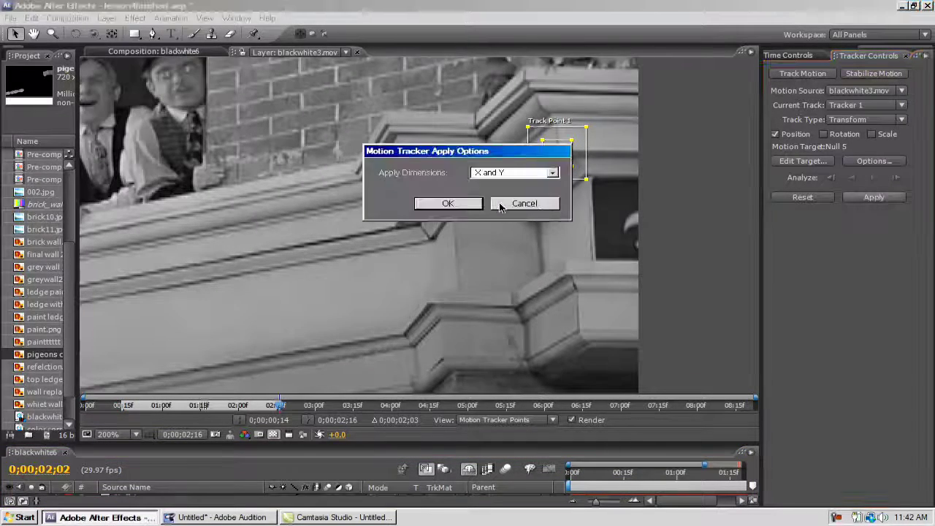
click(448, 204)
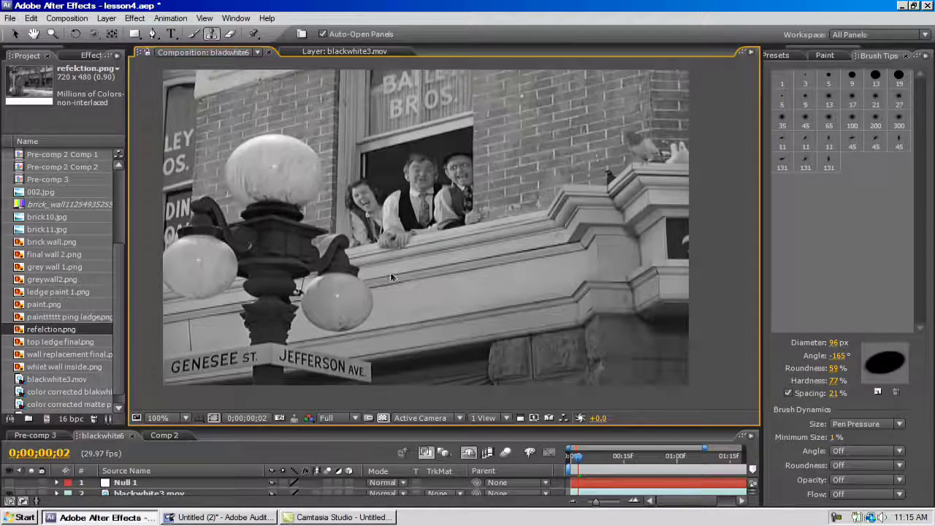
Step: On the blackwhite3.mov layer, set the clone brush roundness to 51% and clone the ledge over the lower right lamp globe
double_click(415, 272)
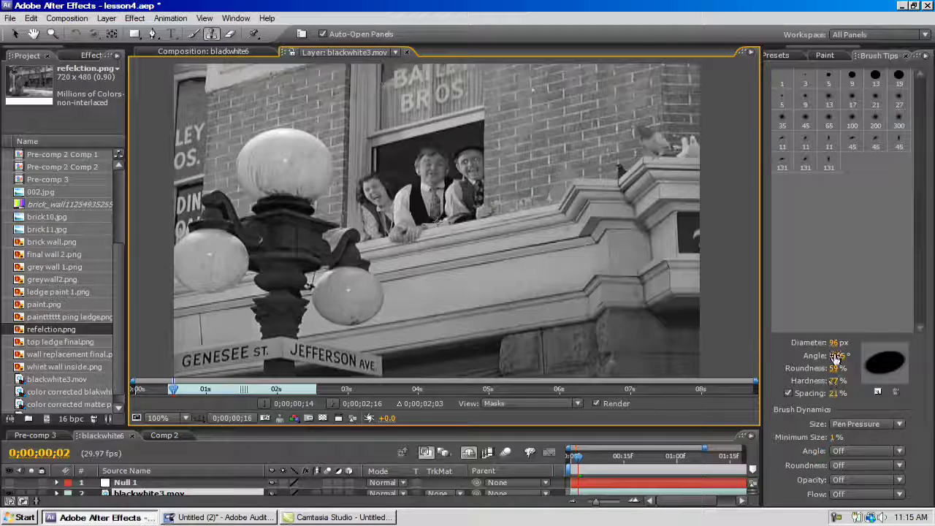
drag(835, 372, 828, 375)
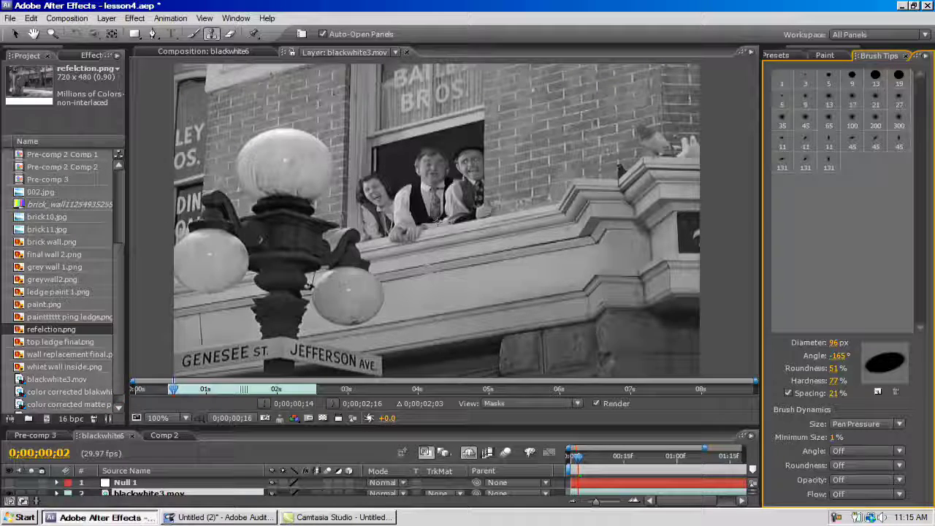
alt+click(438, 222)
drag(360, 277, 350, 284)
key(ctrl+z)
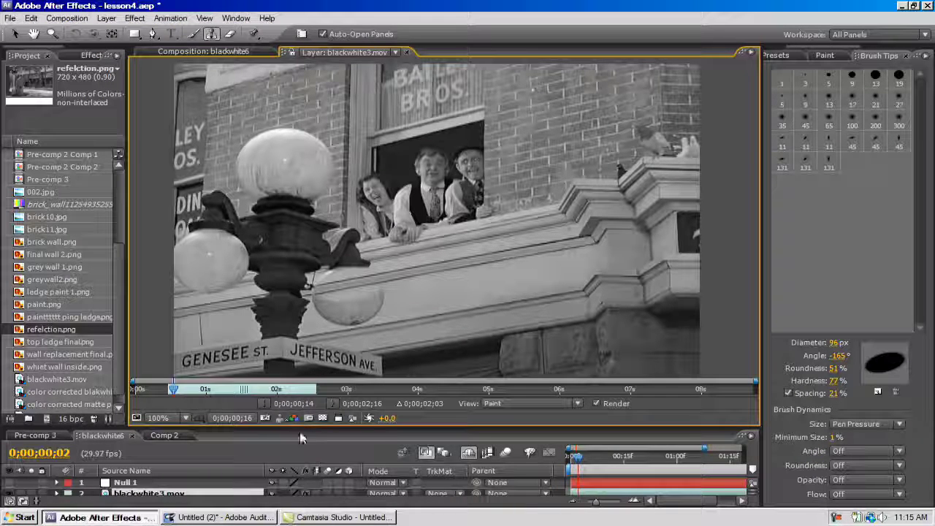
Step: Enlarge the timeline area and select the Clone 1 stroke's path in the Paint effect, with the Selection tool active
drag(299, 425, 287, 379)
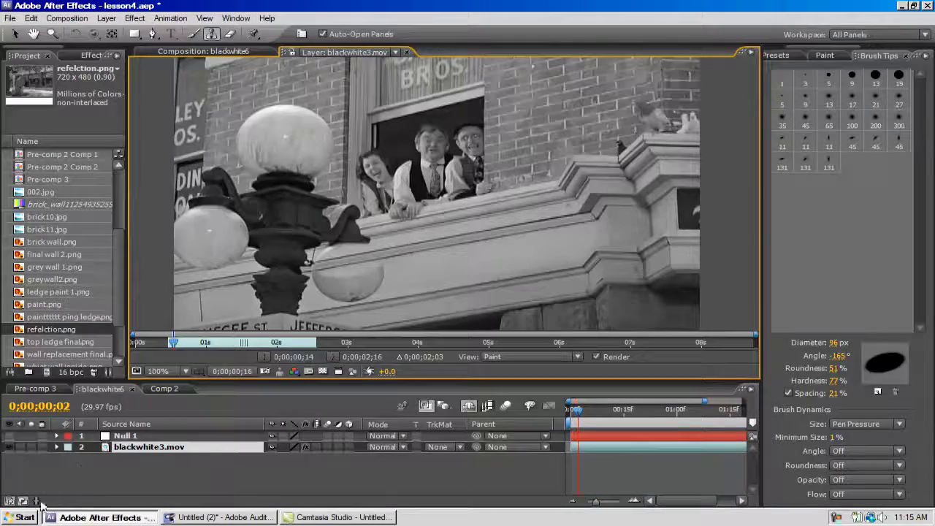
click(57, 447)
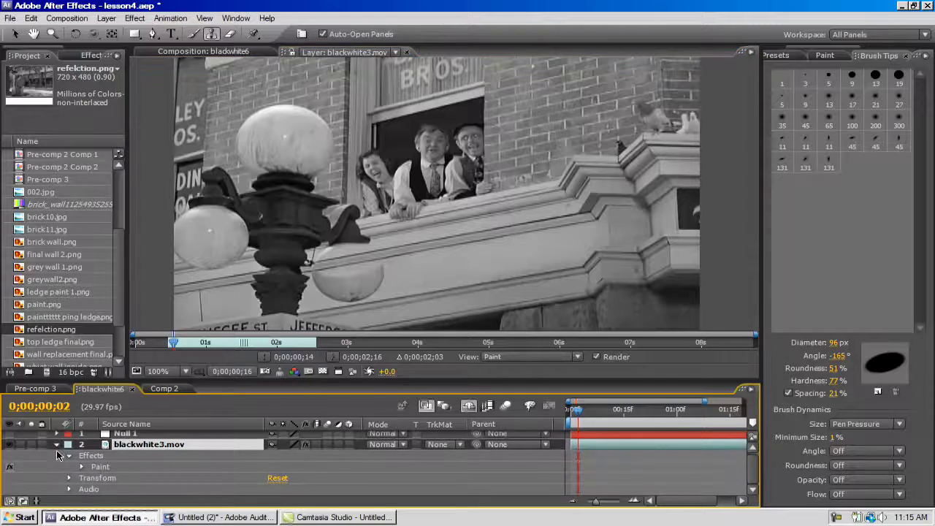
click(81, 466)
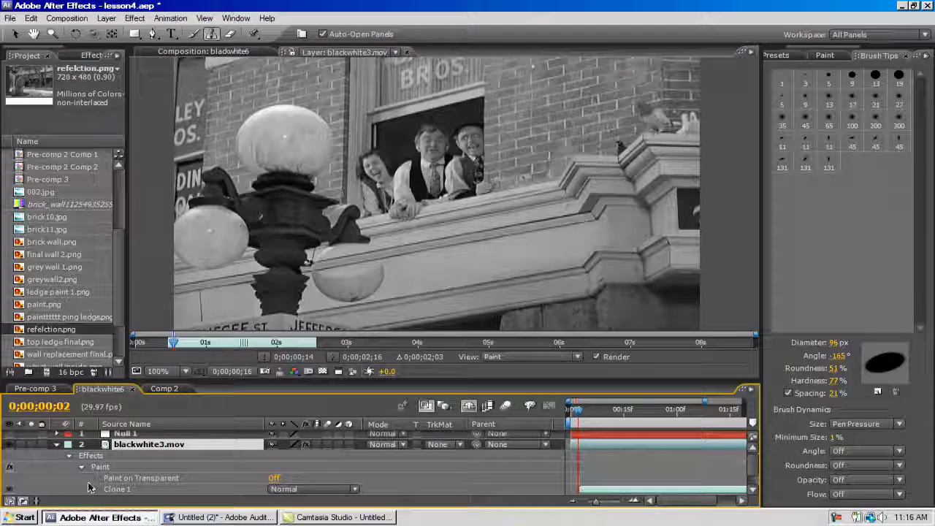
click(93, 489)
click(137, 468)
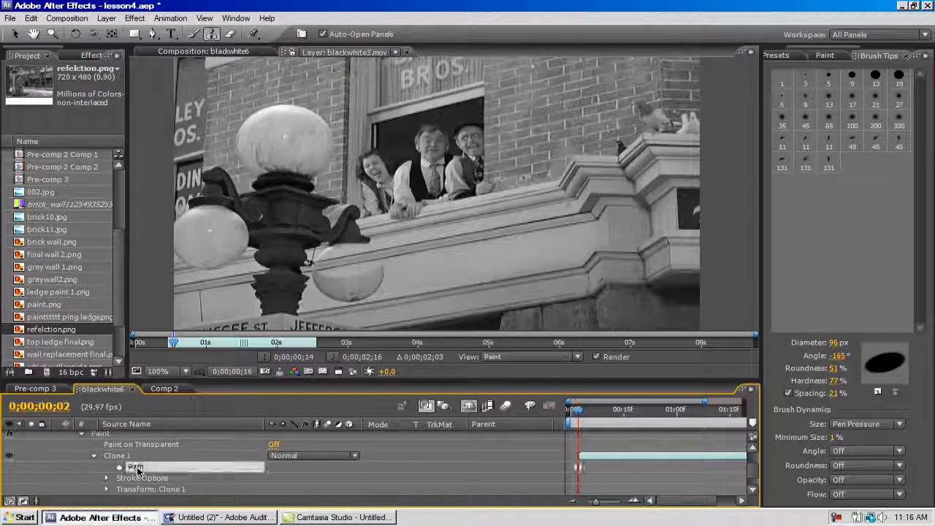
click(15, 34)
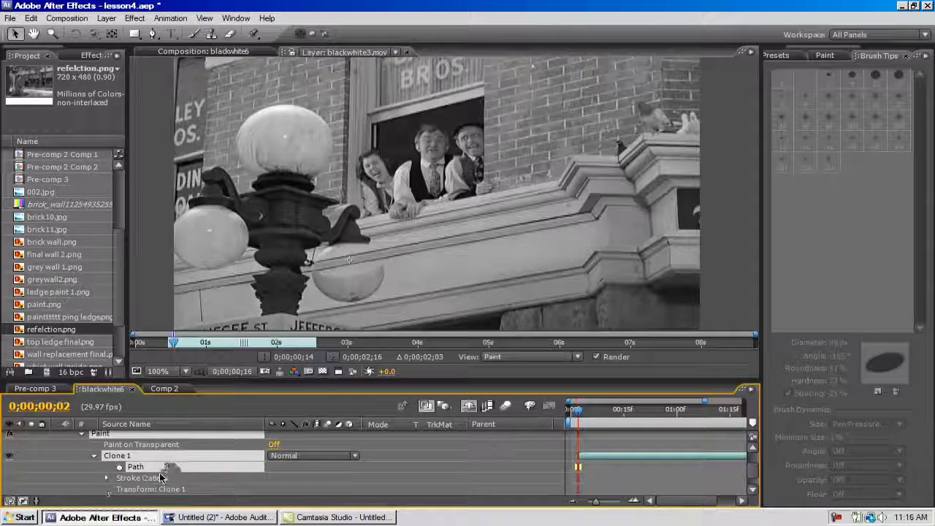
Step: Duplicate the Clone 1 stroke in the Paint effect and select the path of the Clone 2 copy
click(108, 489)
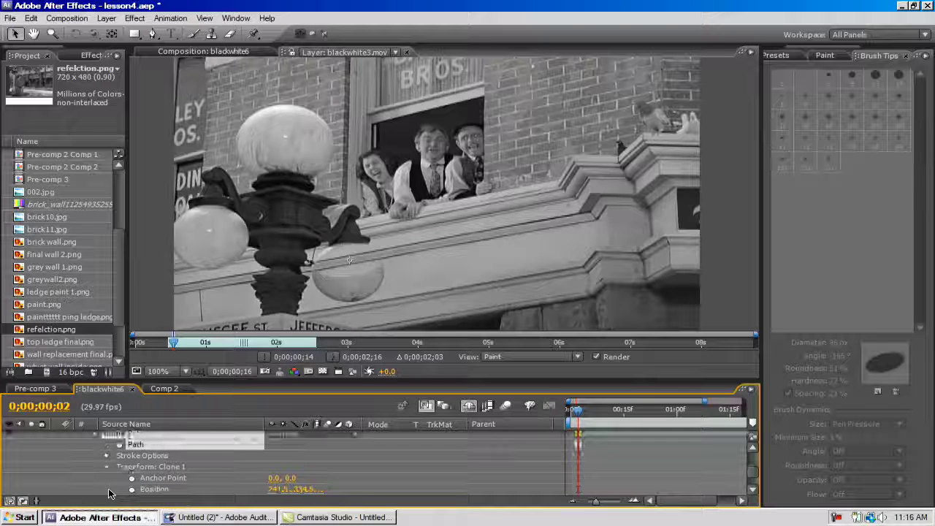
click(107, 489)
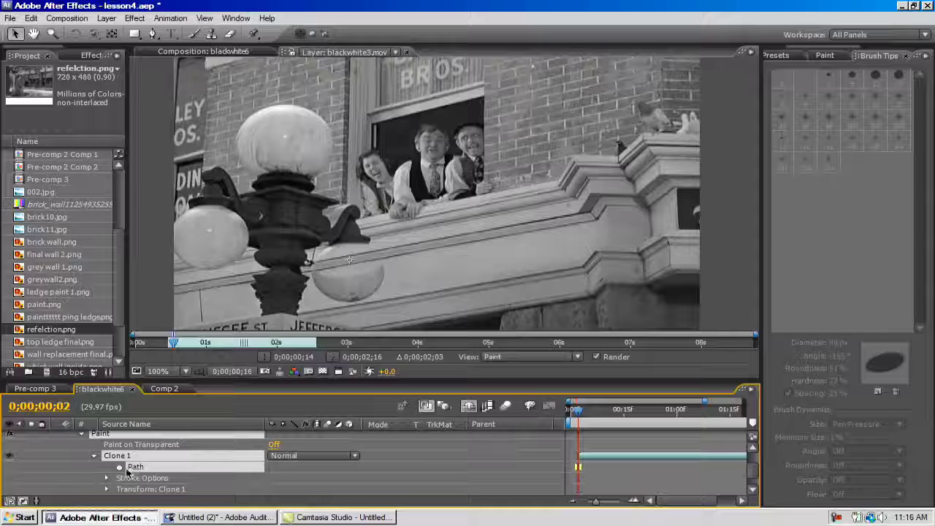
click(120, 467)
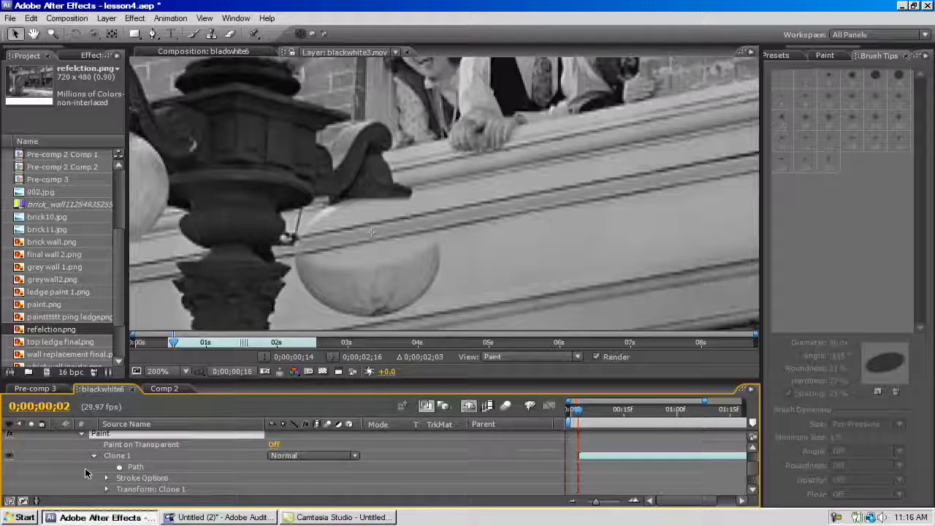
scroll(85, 472, up, 1)
scroll(85, 472, down, 1)
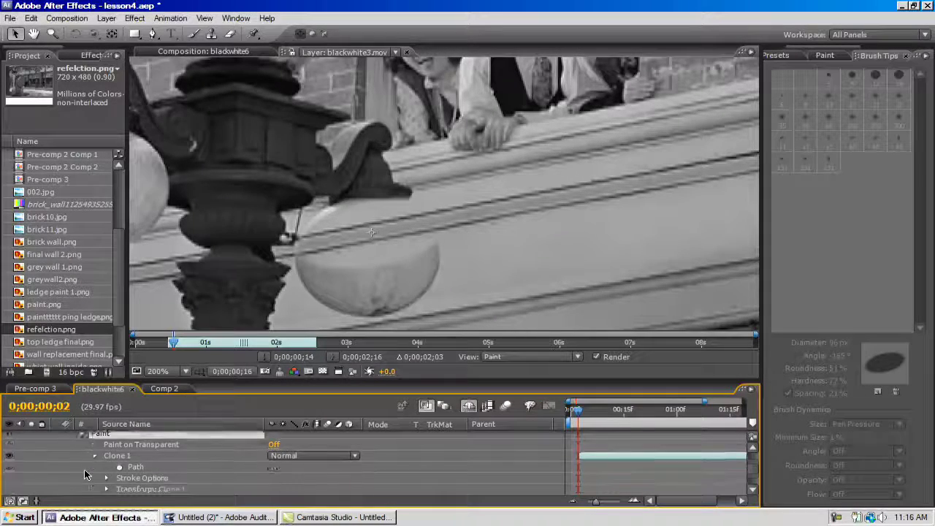
scroll(85, 474, down, 2)
click(91, 477)
click(93, 478)
scroll(99, 480, down, 2)
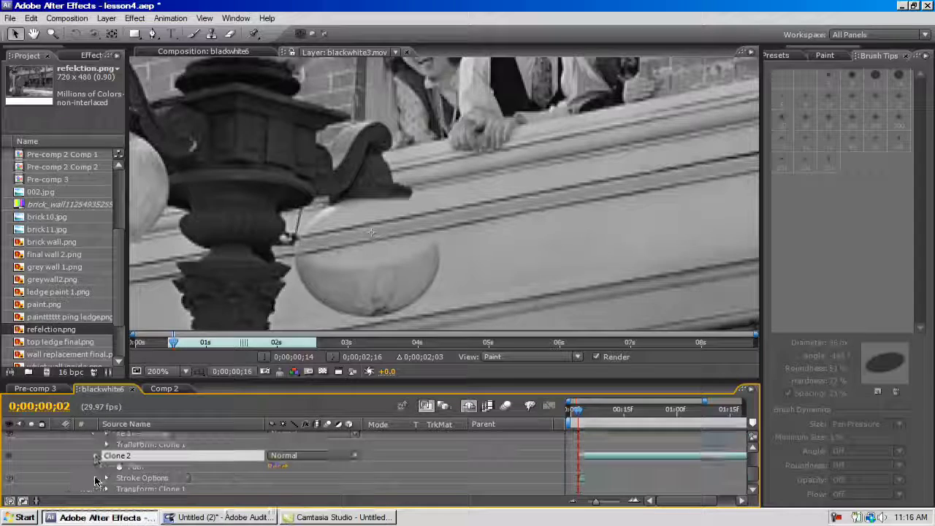
click(134, 467)
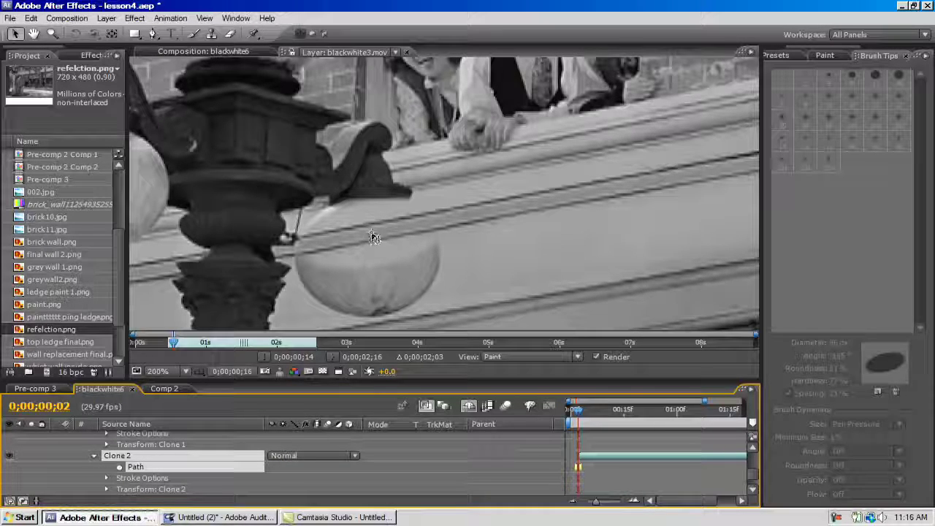
Step: Move the Clone 2 stroke along the ledge over the lamp post and position another copy farther along beneath the left globe
drag(370, 232, 239, 266)
key(ctrl+z)
drag(356, 228, 249, 253)
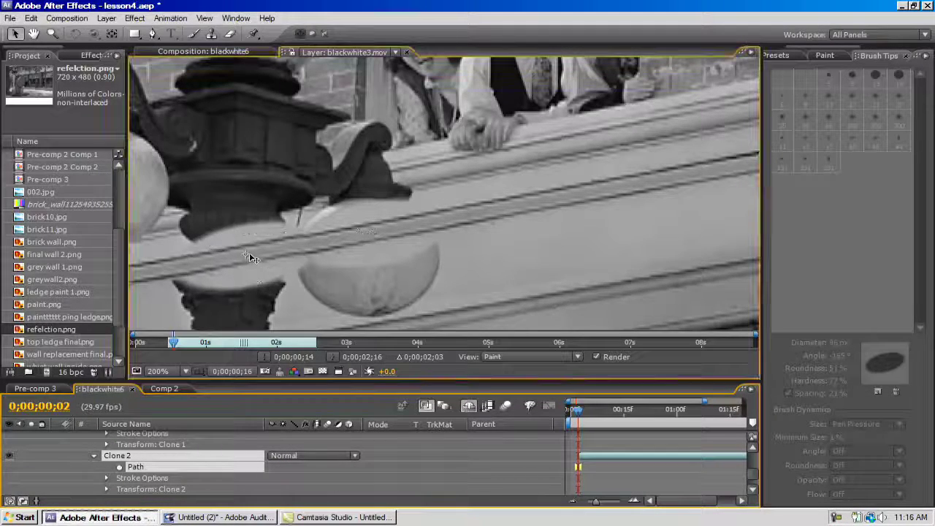
click(170, 470)
drag(183, 263, 325, 238)
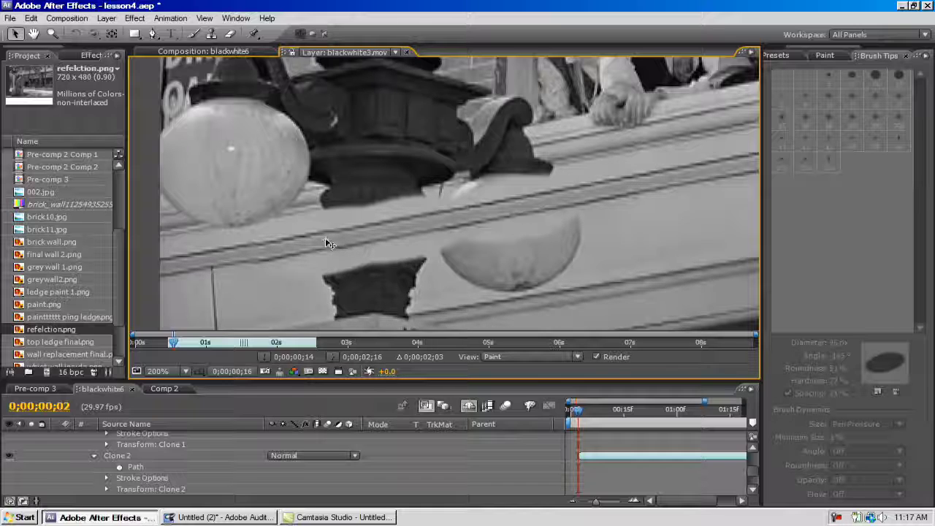
mouse_move(326, 240)
mouse_down()
mouse_move(191, 263)
mouse_move(204, 262)
mouse_up()
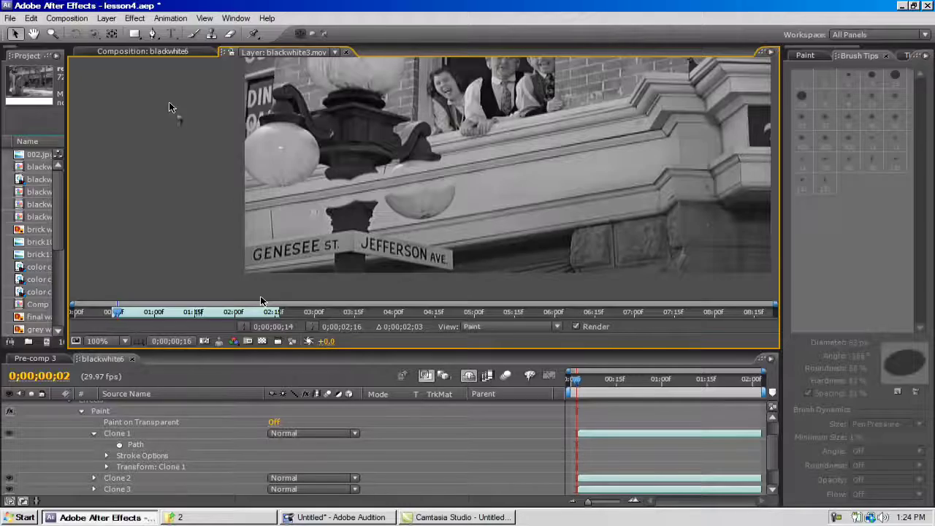
Step: Create a red 720 x 480 solid with a Stroke effect whose color is sampled from the ledge's dark line
key(ctrl+y)
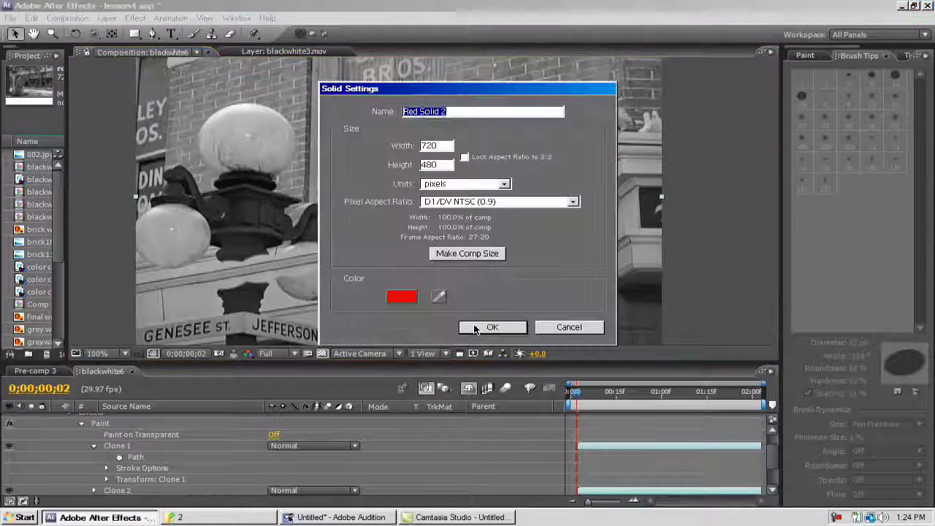
click(476, 329)
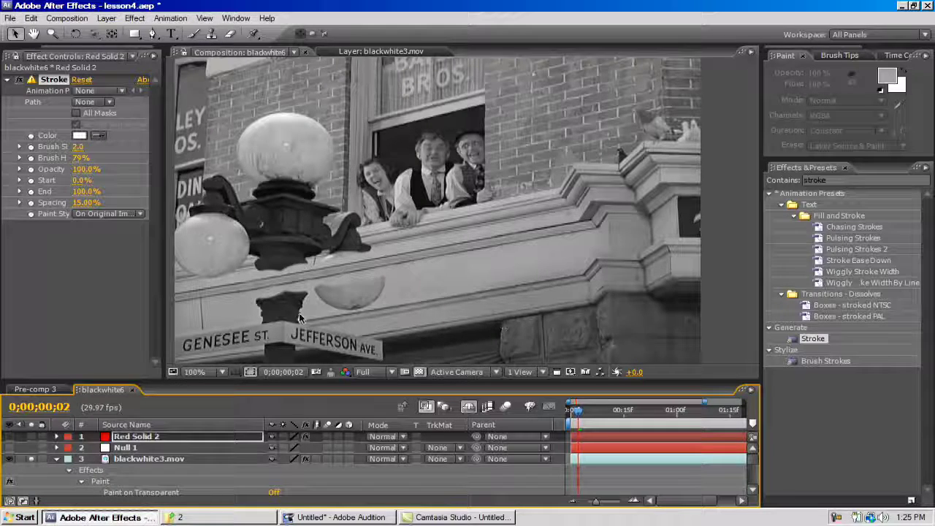
scroll(442, 256, up, 1)
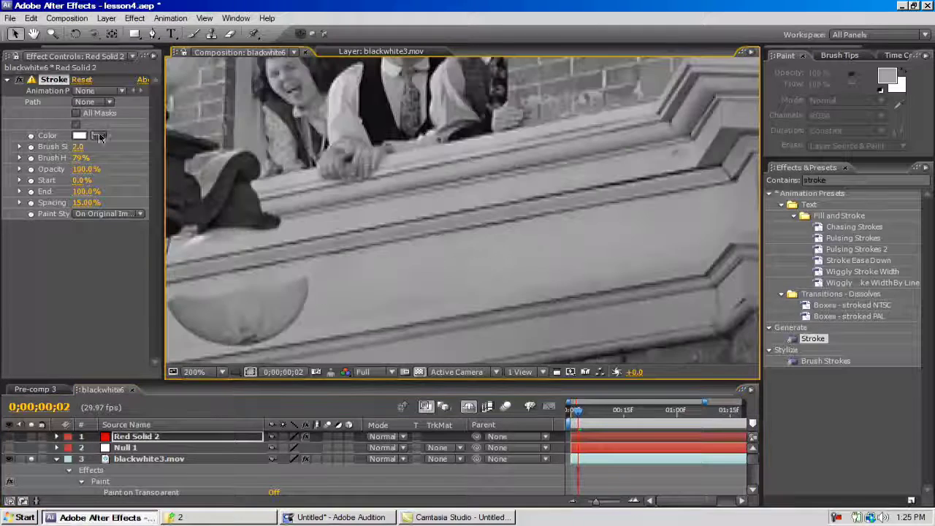
click(376, 228)
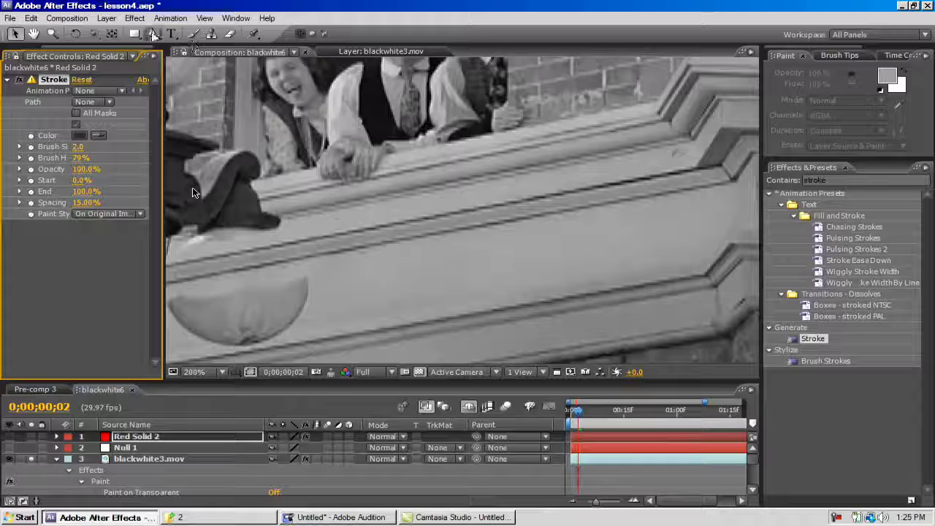
Step: Draw a pen path along the ledge's dark line, stroke all masks with On Transparent, and solo the solid
scroll(213, 319, down, 1)
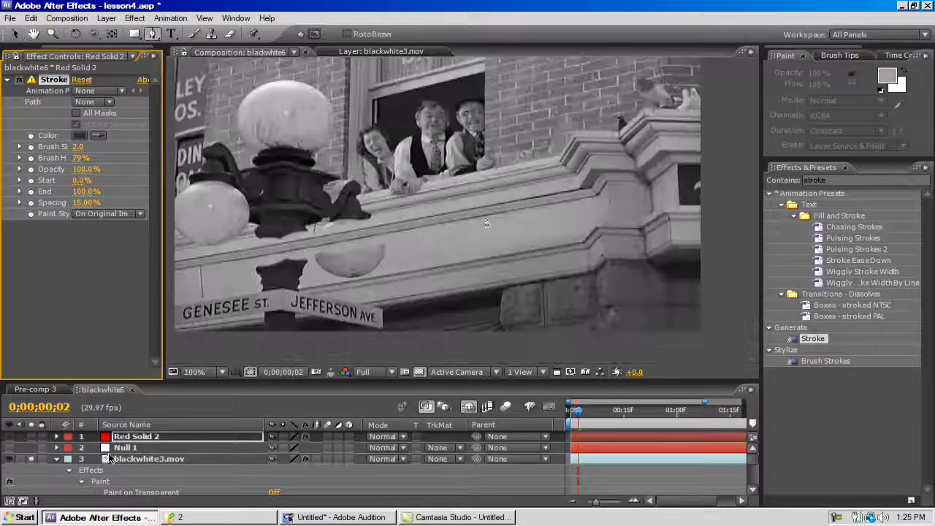
scroll(626, 189, up, 1)
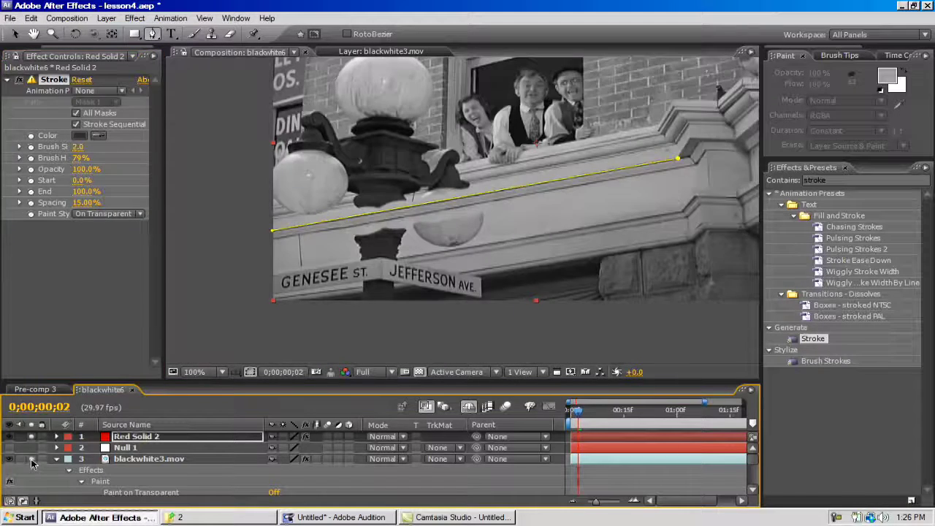
click(31, 460)
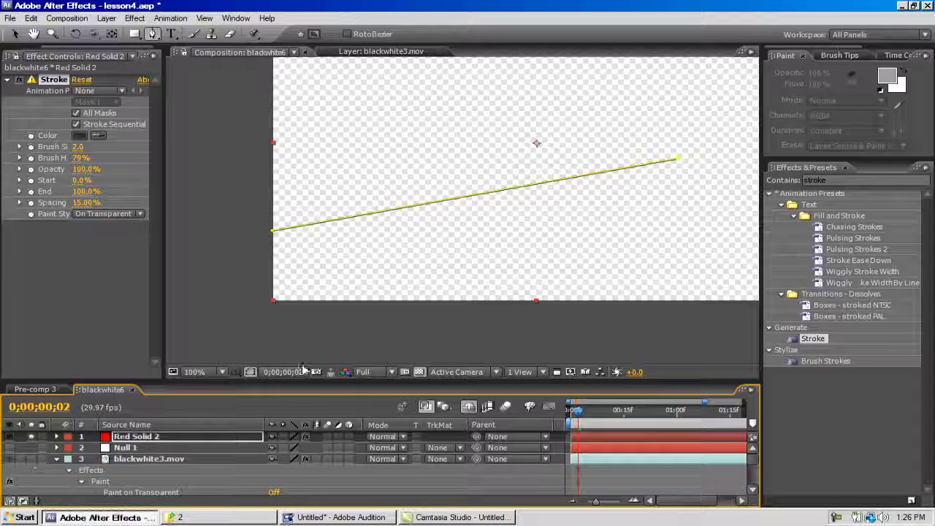
Step: Set the ledge line stroke's brush size to 1.2 and its hardness to 64%, shown over the footage
key(v)
click(205, 212)
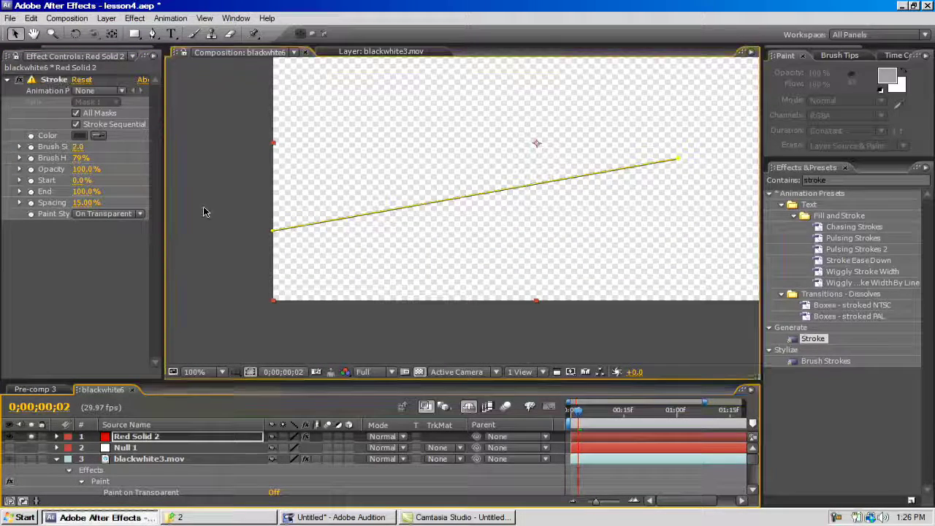
key(period)
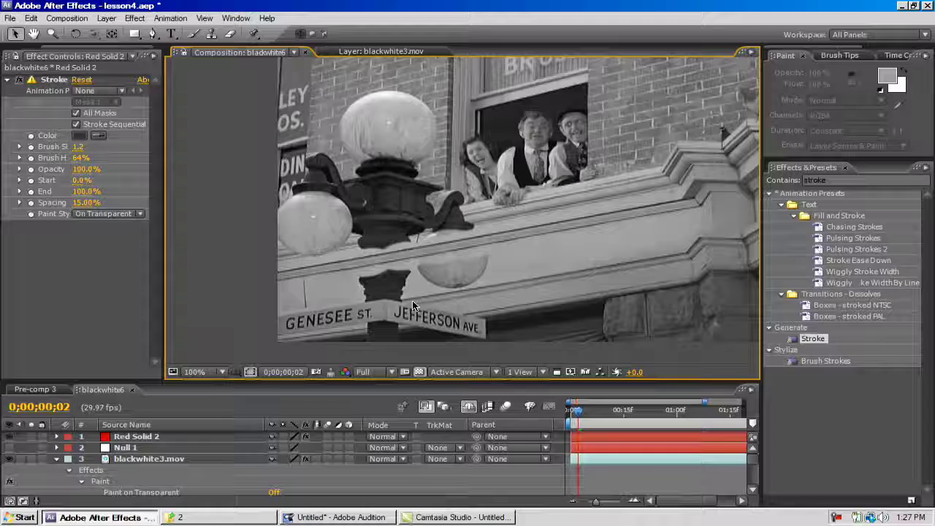
Step: Draw a second open pen path on Red Solid 2, parallel to and just below the first ledge line, and deselect the layer
click(132, 439)
key(g)
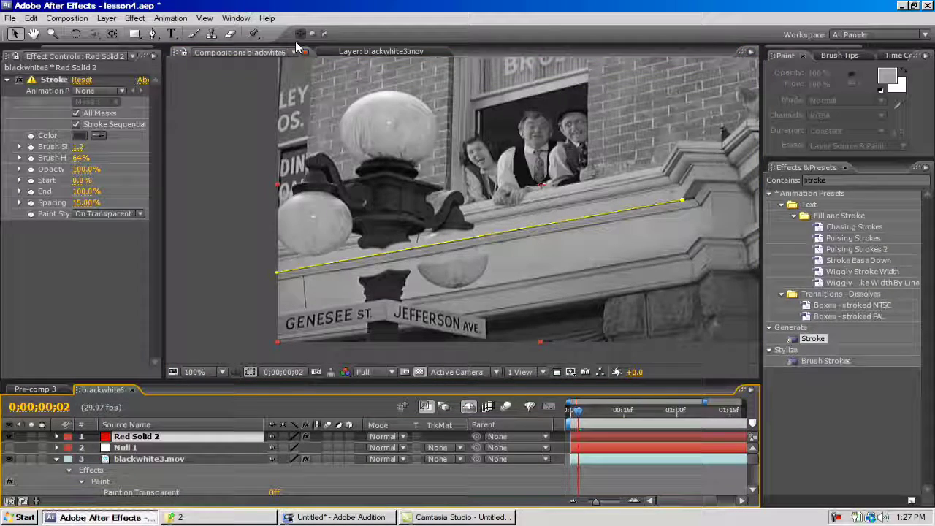
click(14, 34)
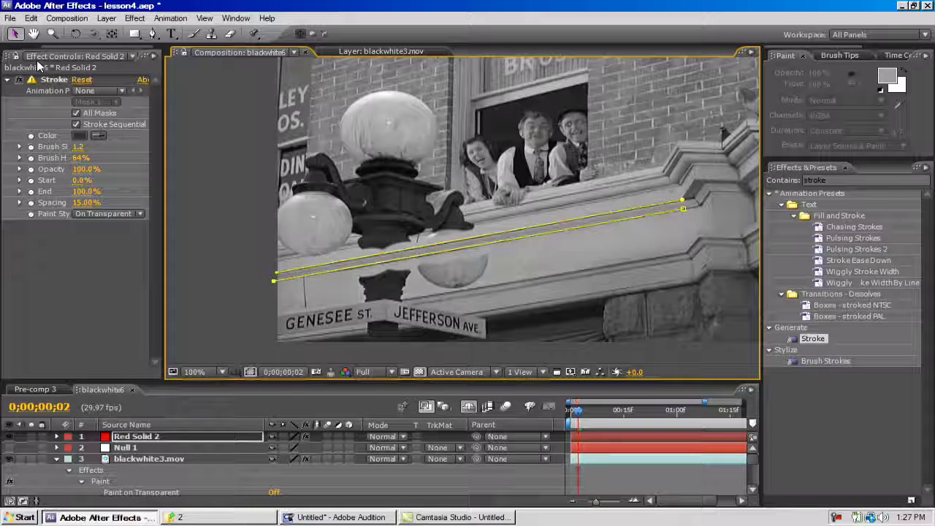
click(222, 192)
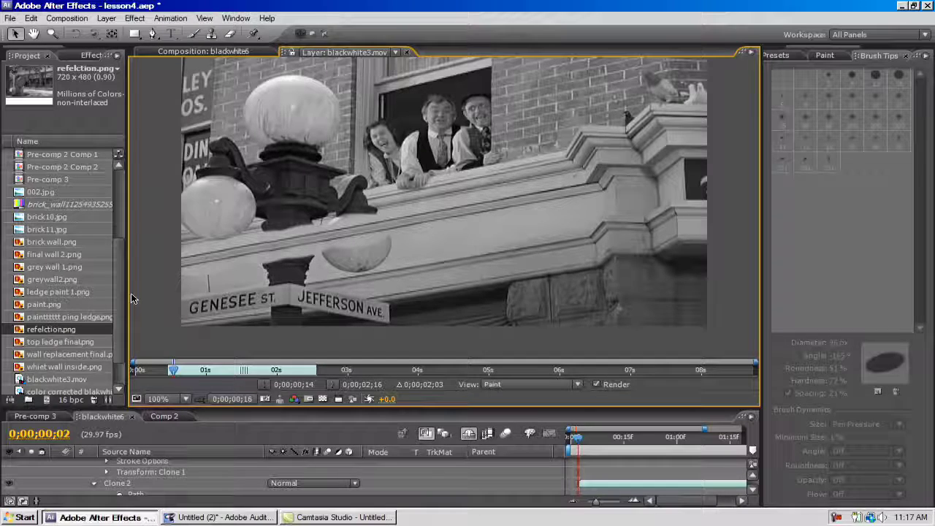
Step: Paint over the whole ledge in the blackwhite3.mov layer with a 191 px brush in a grey sampled from the ledge face
click(193, 33)
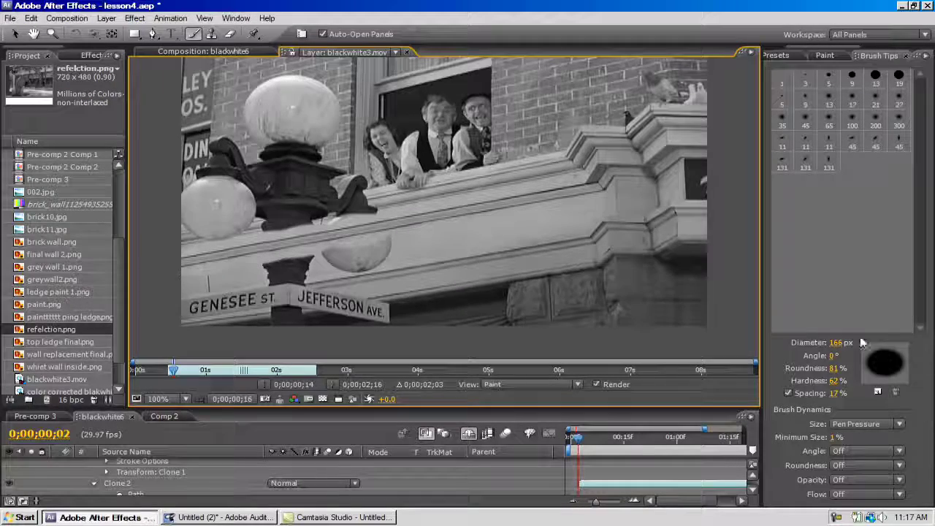
drag(837, 344, 855, 344)
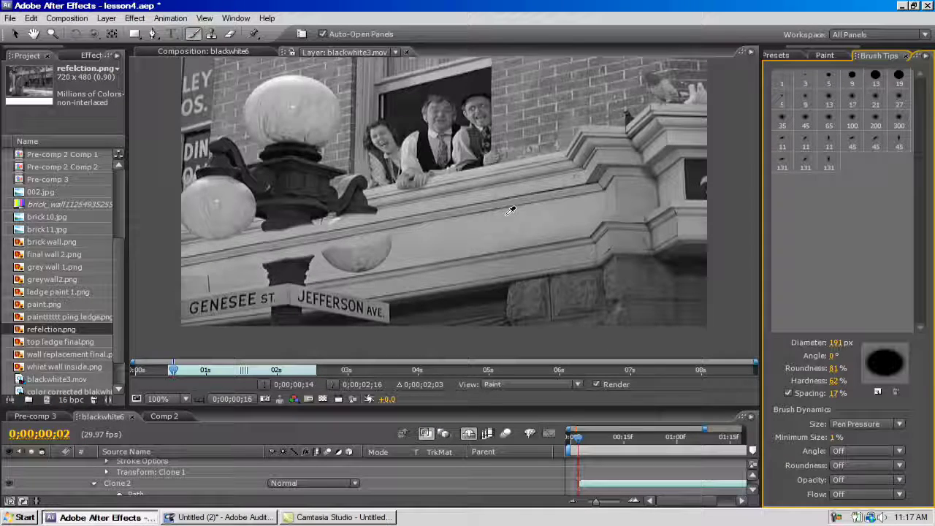
alt+click(427, 250)
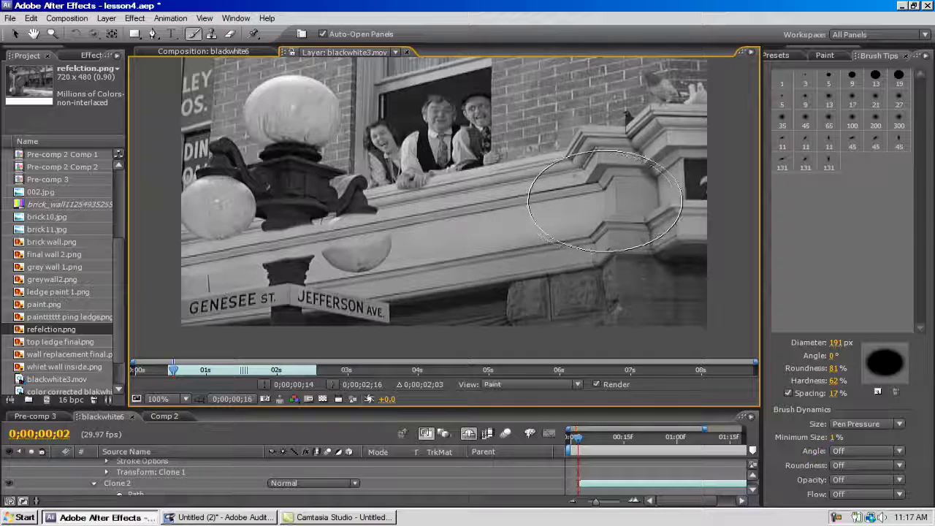
mouse_move(603, 203)
mouse_down()
mouse_move(204, 256)
mouse_move(94, 292)
mouse_up()
drag(616, 200, 71, 318)
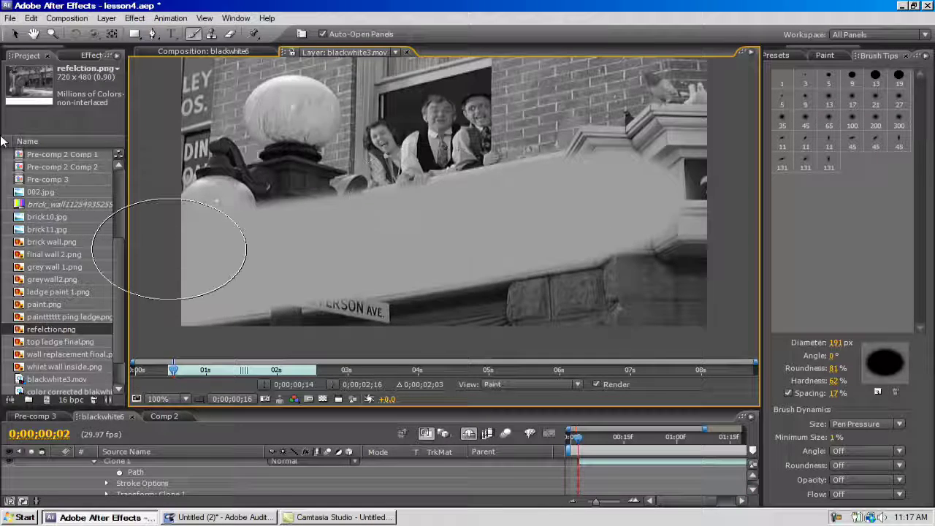
Step: Turn on Paint on Transparent for the blackwhite3.mov paint effect and display the transparency grid
drag(195, 408, 188, 327)
scroll(72, 413, up, 3)
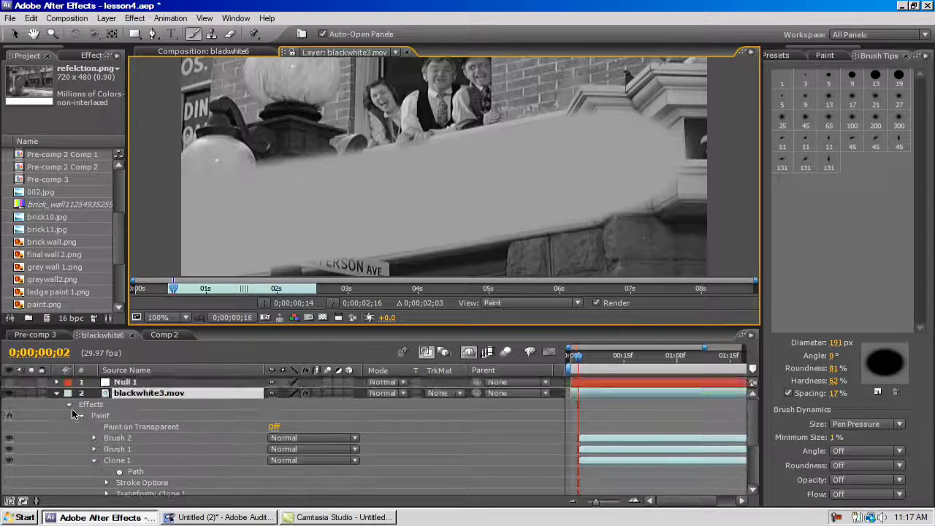
click(95, 461)
click(273, 427)
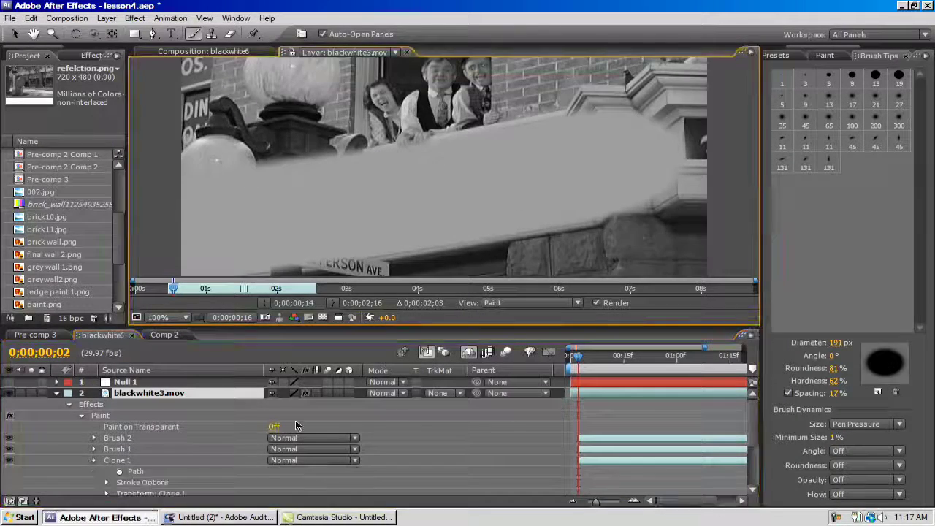
click(354, 318)
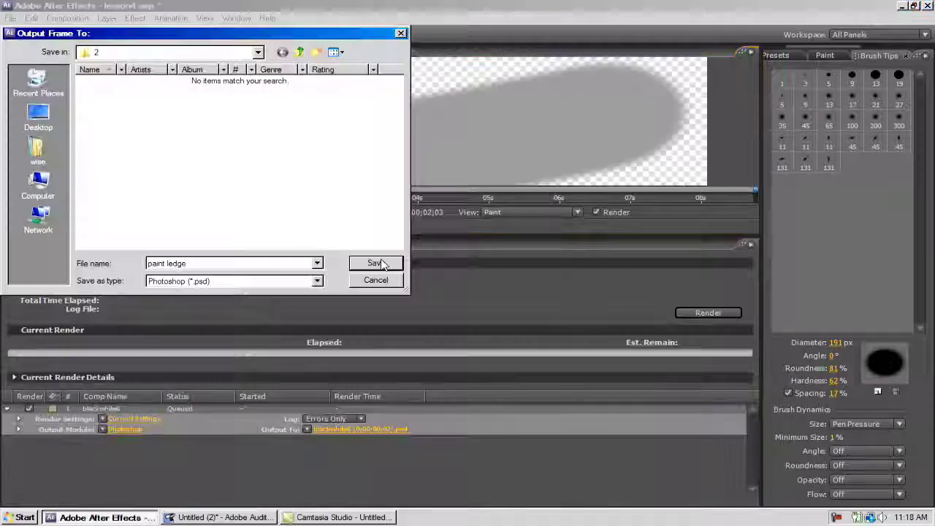
Step: Save the current frame as paint ledge, set its output format to PNG Sequence with RGB + Alpha, and render it
key(Return)
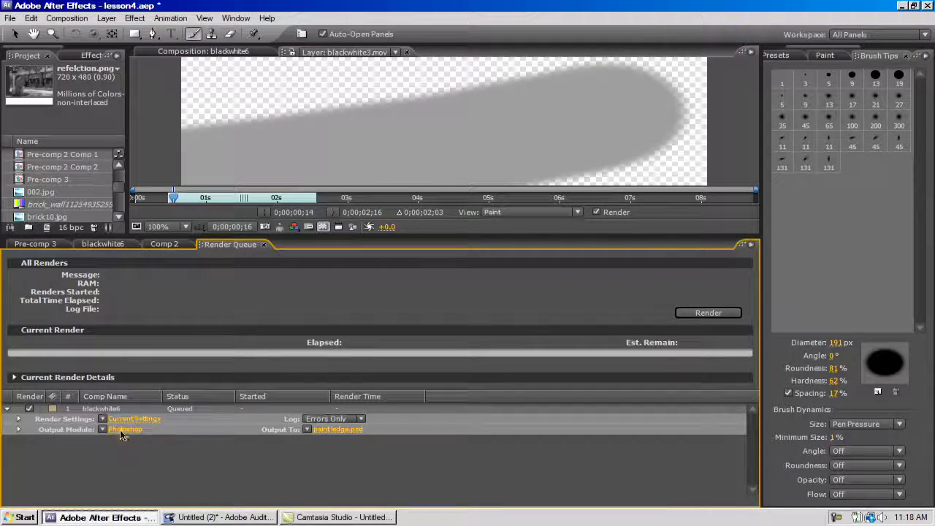
click(120, 429)
click(467, 84)
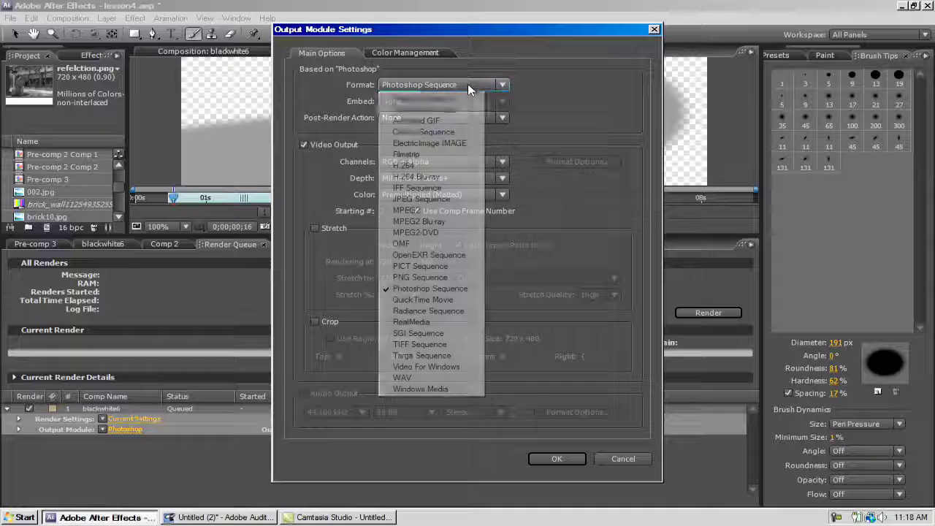
click(437, 276)
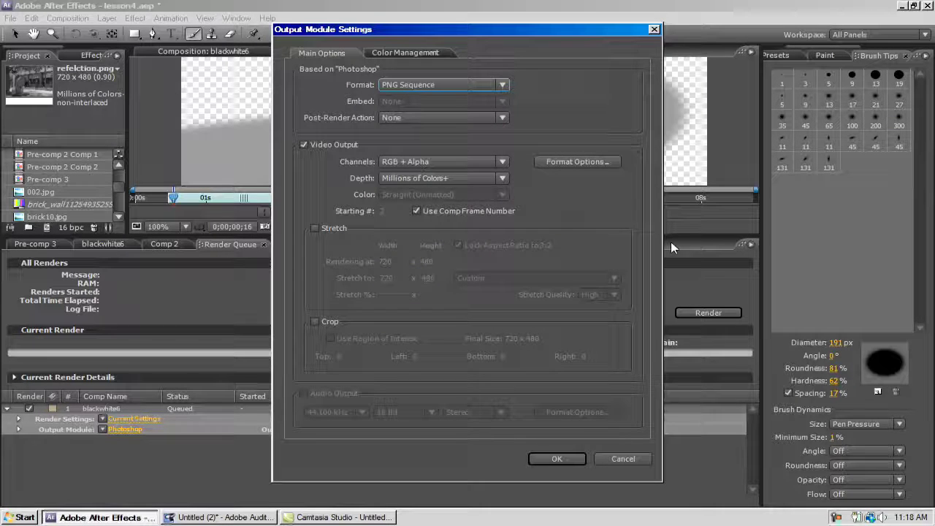
click(558, 459)
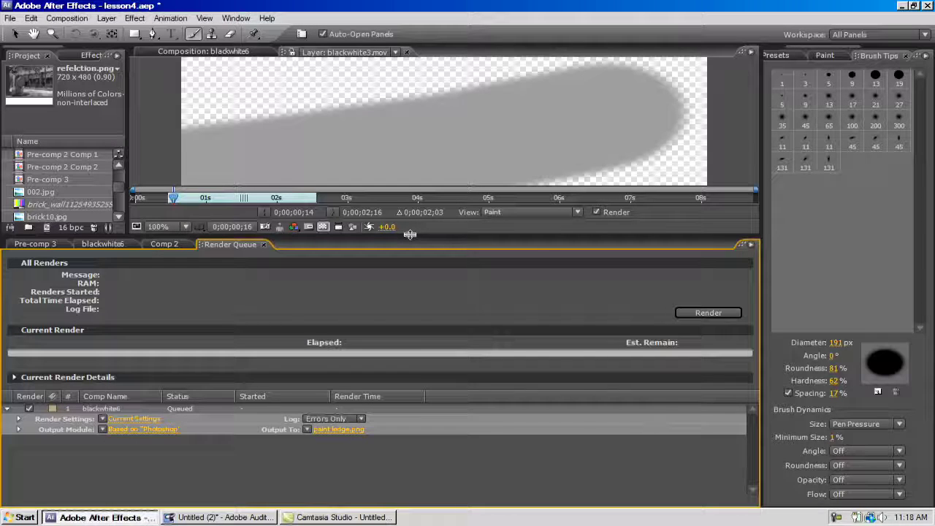
click(718, 315)
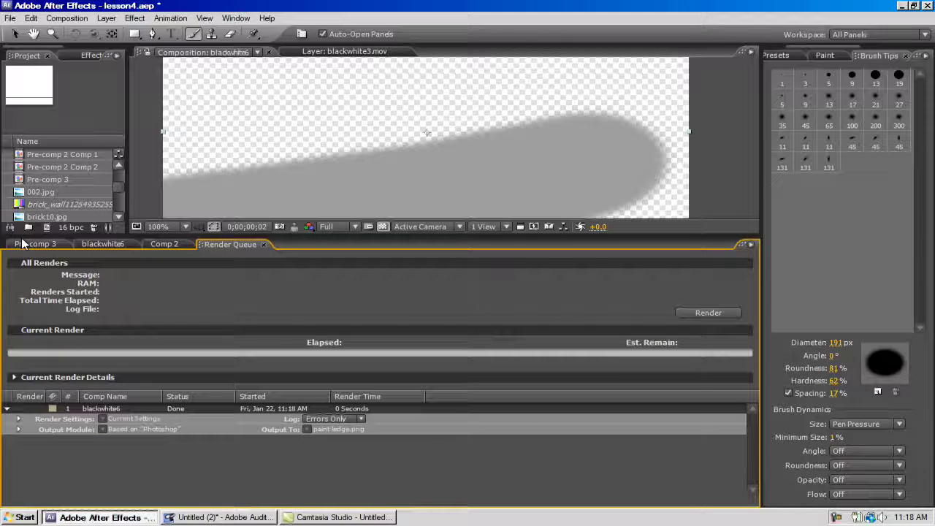
Step: Back in the blackwhite6 composition, turn off Paint on Transparent and hide the Brush 1 and Brush 2 strokes
click(168, 249)
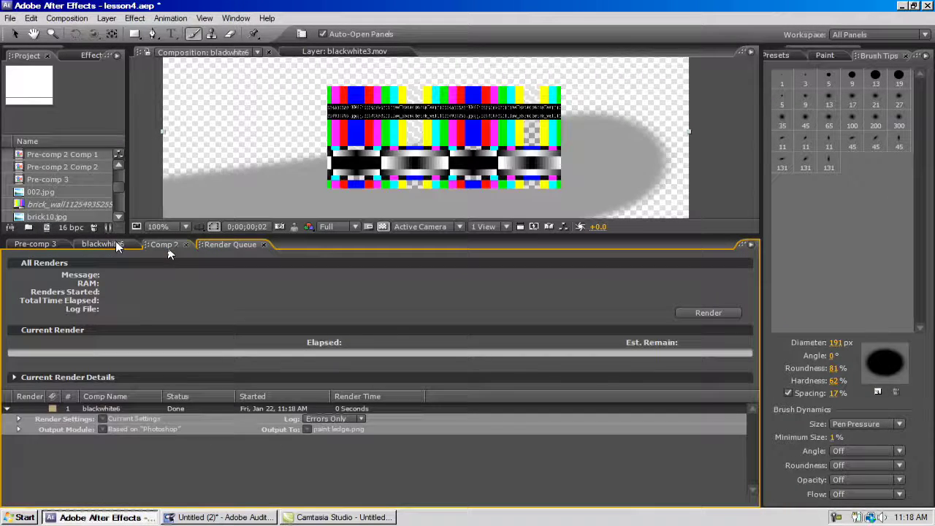
click(117, 243)
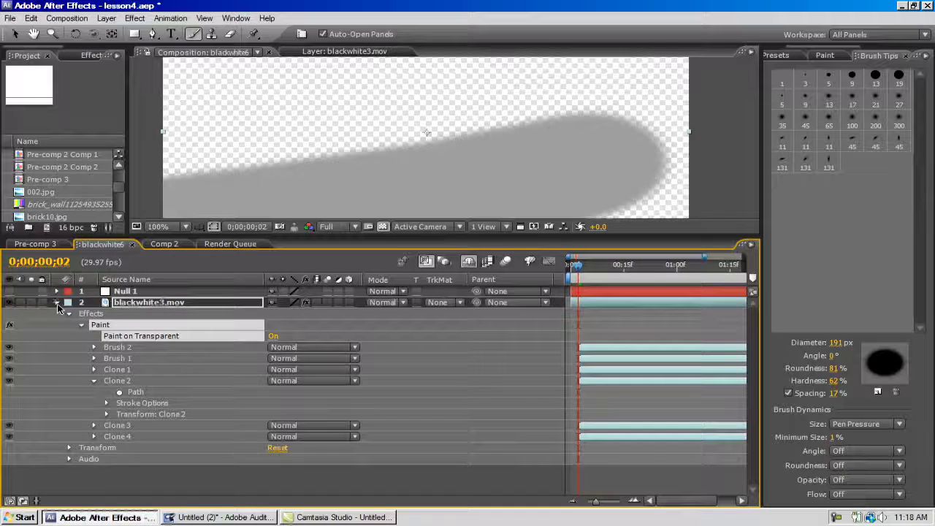
click(57, 302)
click(57, 302)
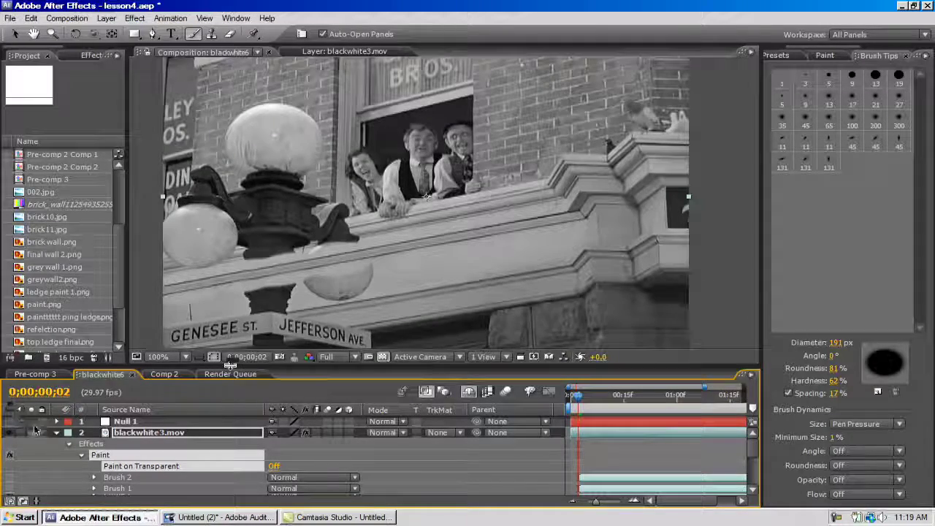
click(57, 427)
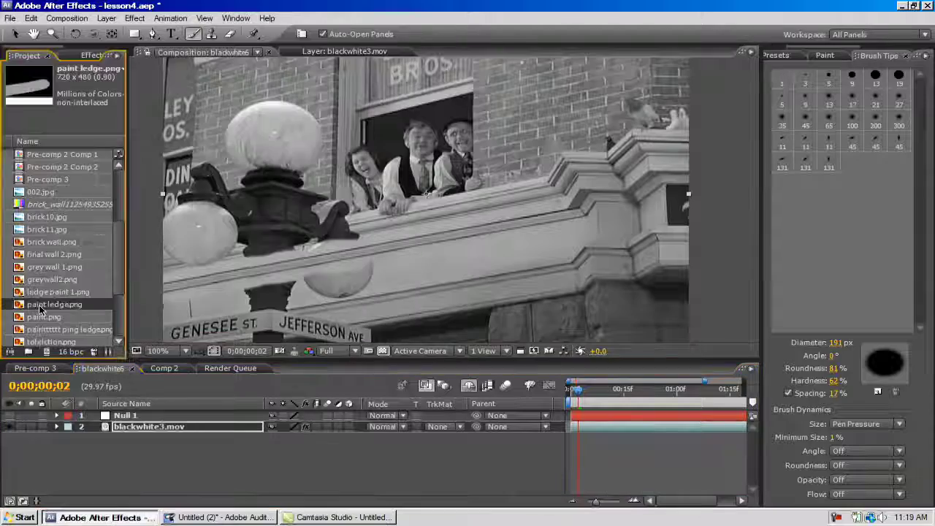
Step: Add paint ledge.png to the composition between Null 1 and blackwhite3.mov and hide it to reveal the ledge for masking
mouse_move(40, 309)
mouse_down()
mouse_move(142, 430)
mouse_move(173, 424)
mouse_up()
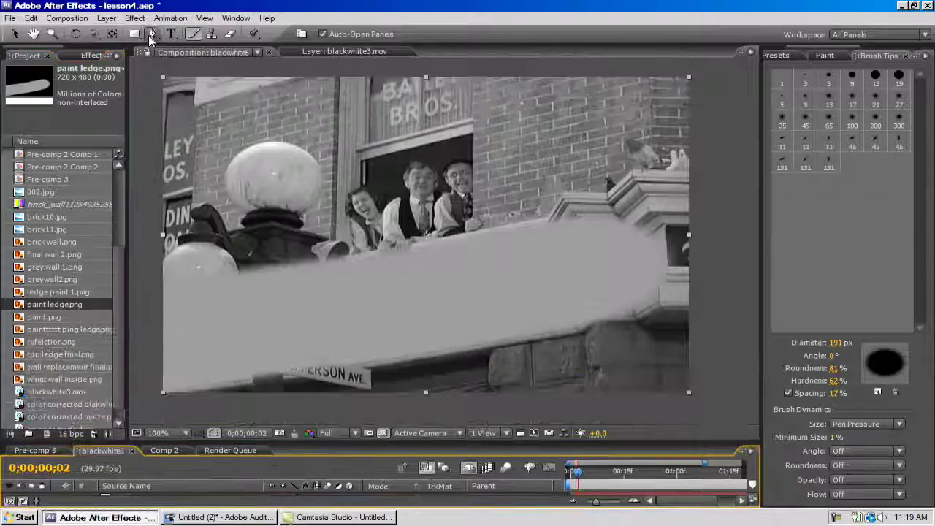
click(151, 34)
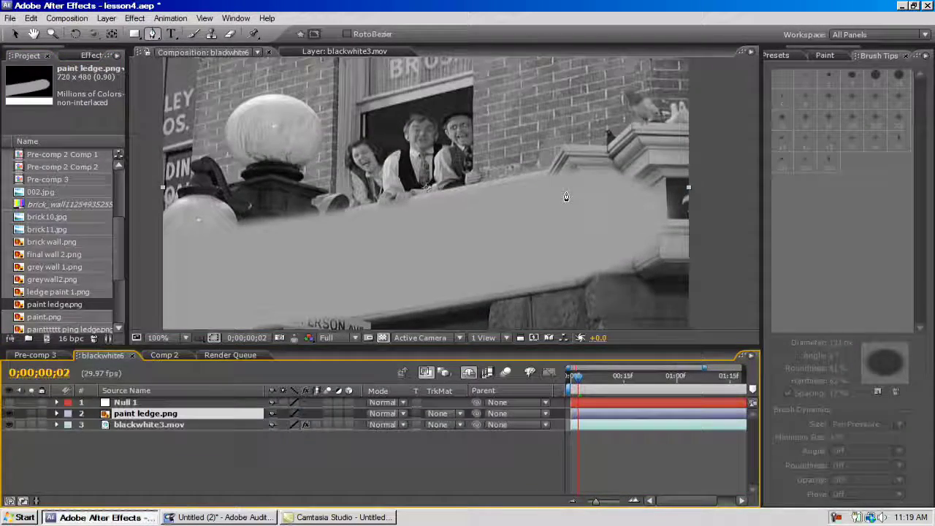
click(10, 415)
click(10, 414)
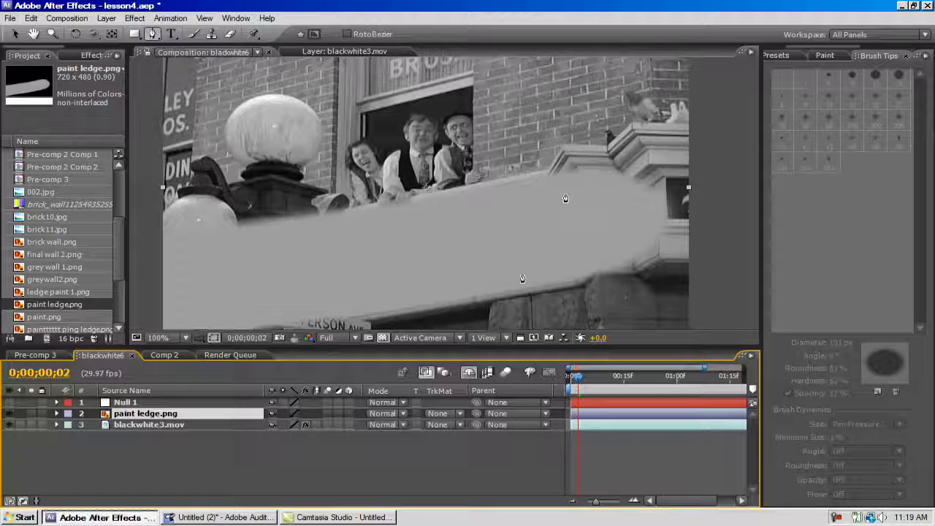
Step: Draw a closed mask on paint ledge.png around the ledge's flat face between its two moldings, and show the layer again
click(574, 219)
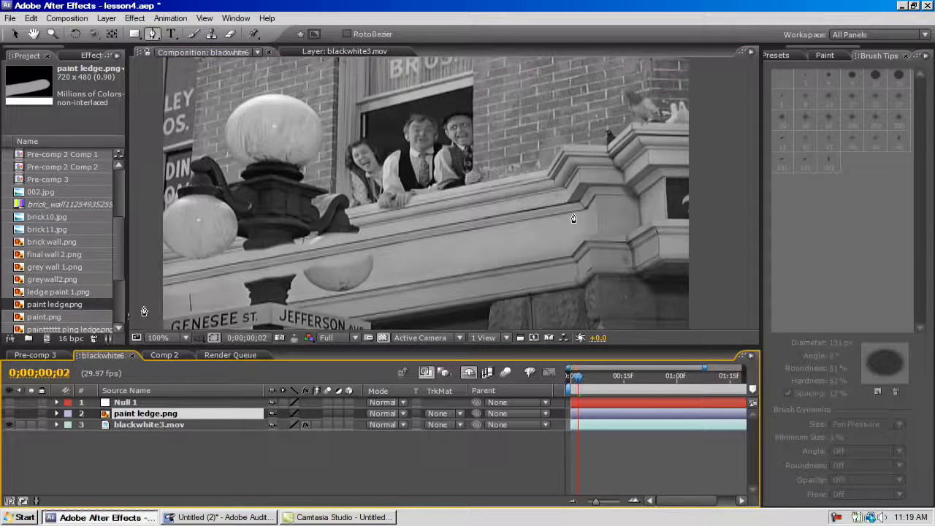
click(156, 290)
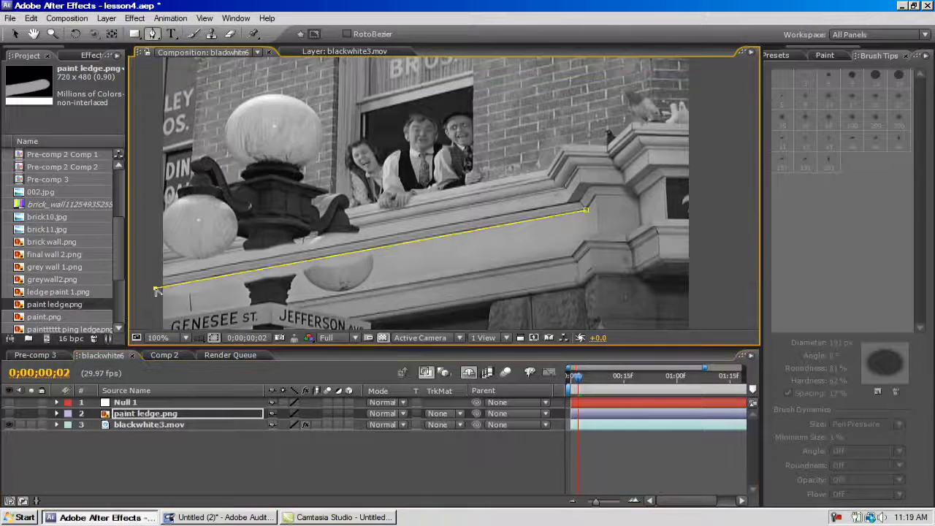
click(154, 326)
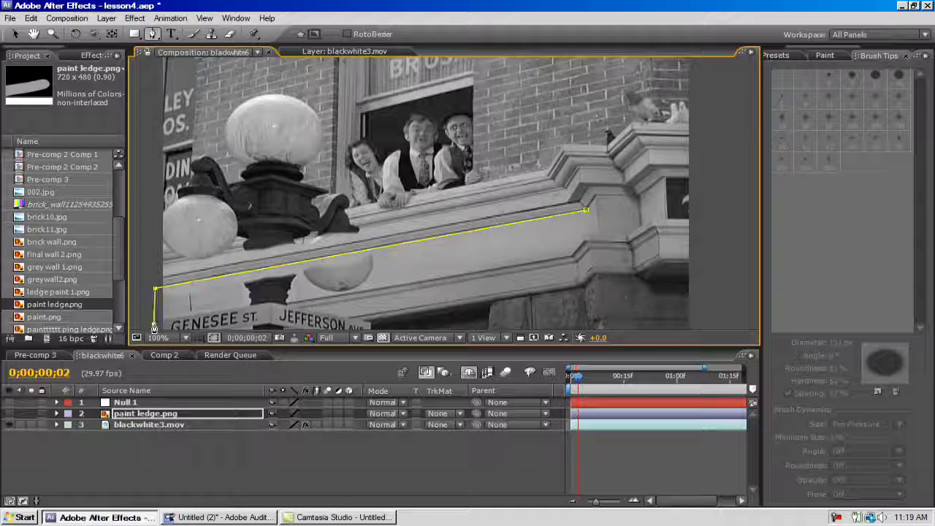
click(569, 252)
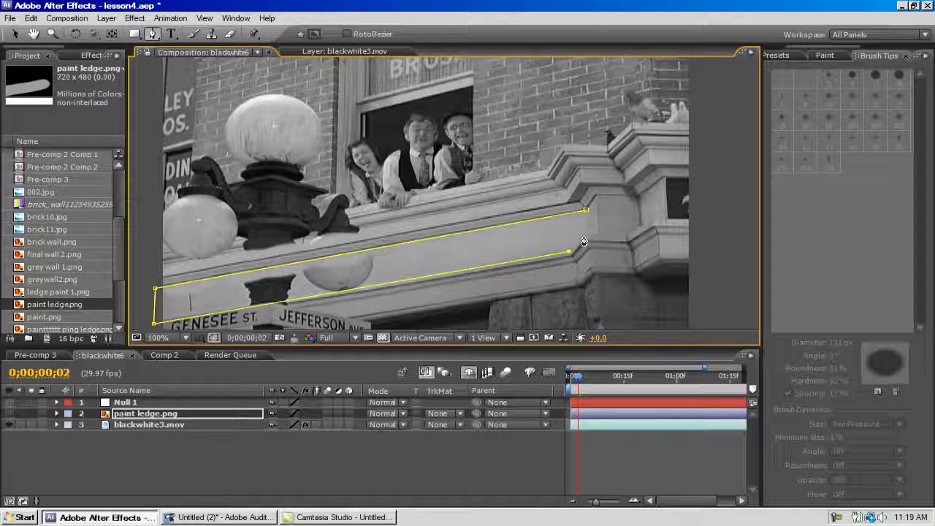
click(585, 236)
key(v)
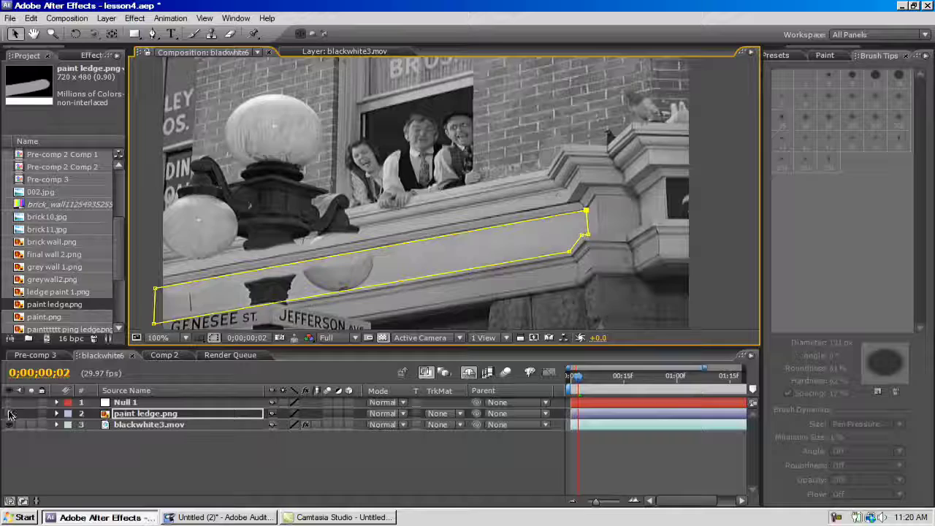
key(comma)
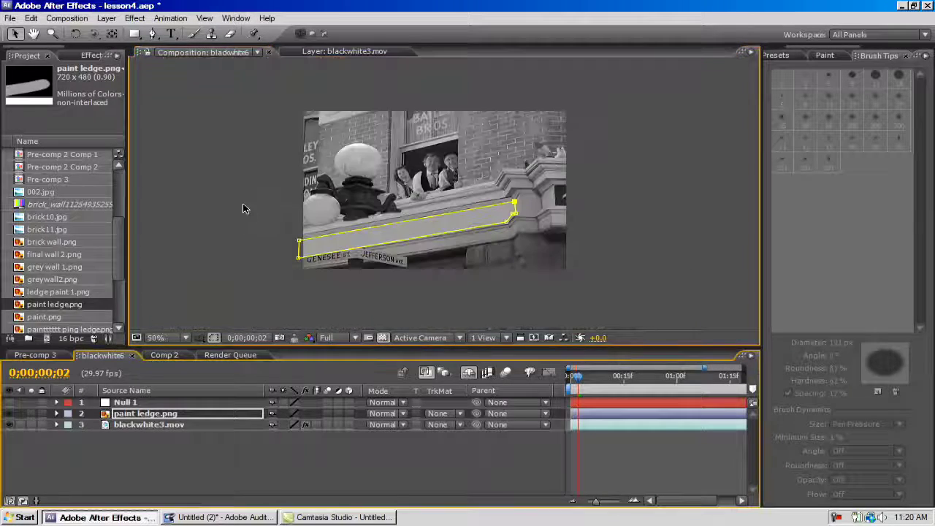
click(245, 209)
key(period)
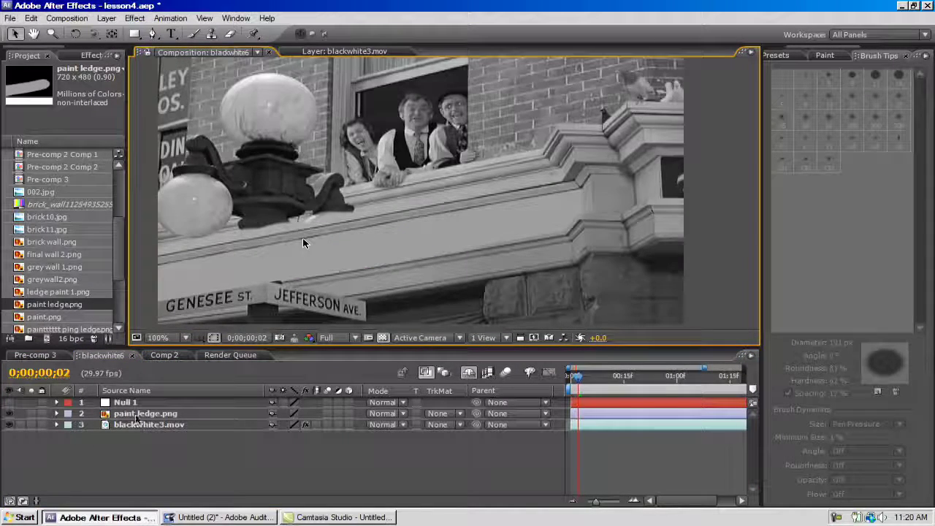
Step: Reveal the paint strokes of blackwhite3.mov and inspect the path of Clone 3 in the layer view
click(62, 426)
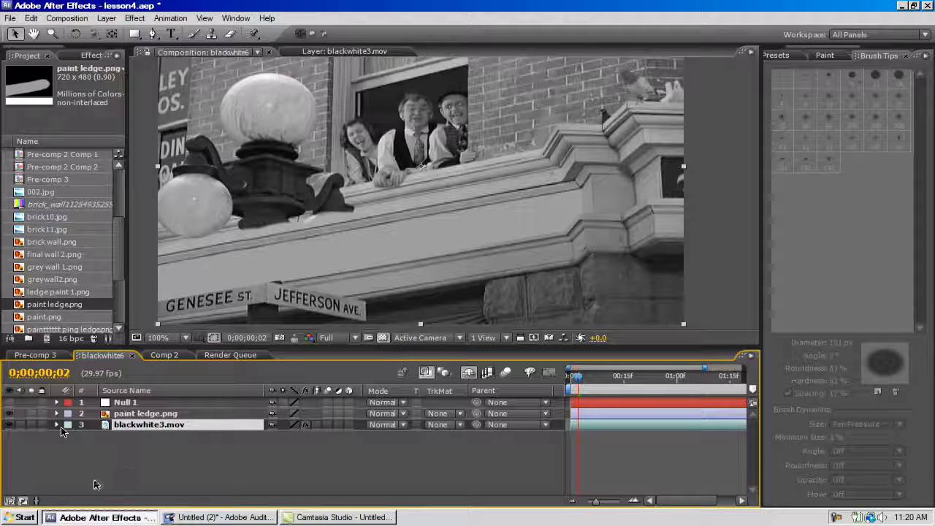
click(56, 424)
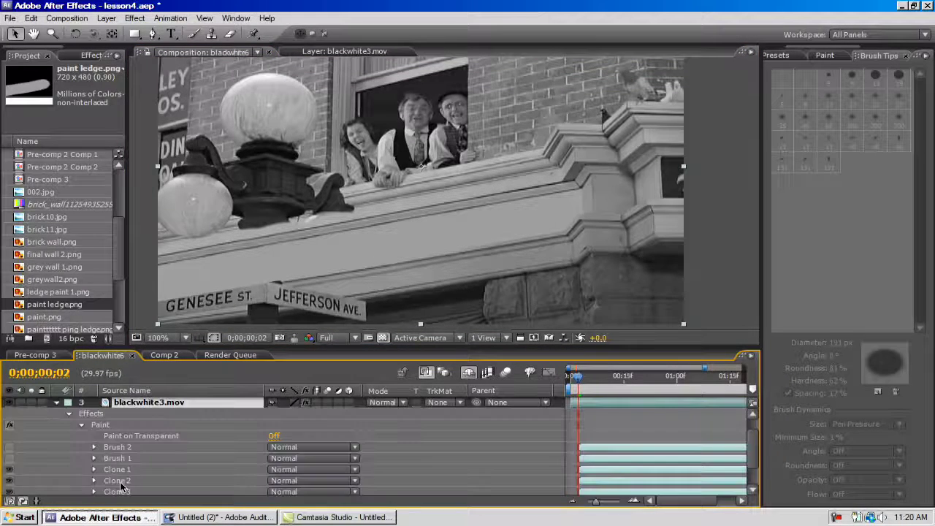
scroll(102, 453, down, 3)
click(81, 456)
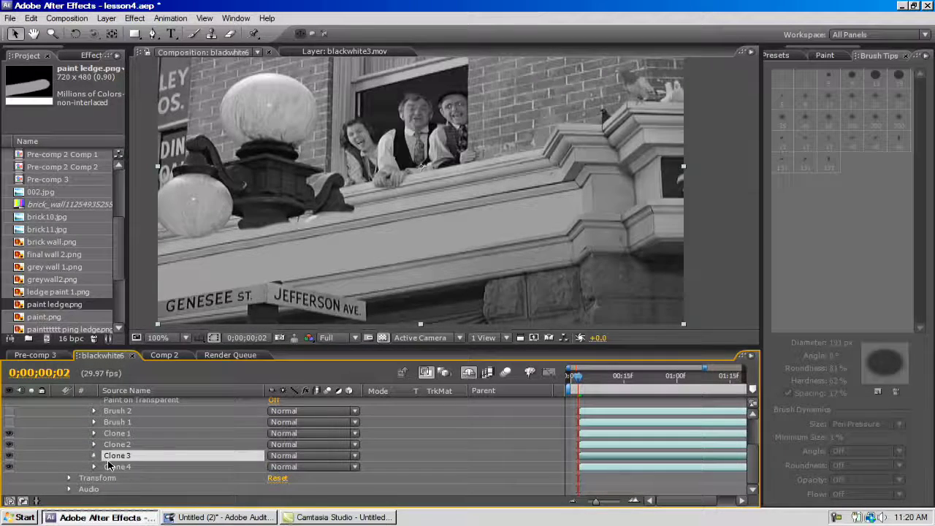
double_click(109, 460)
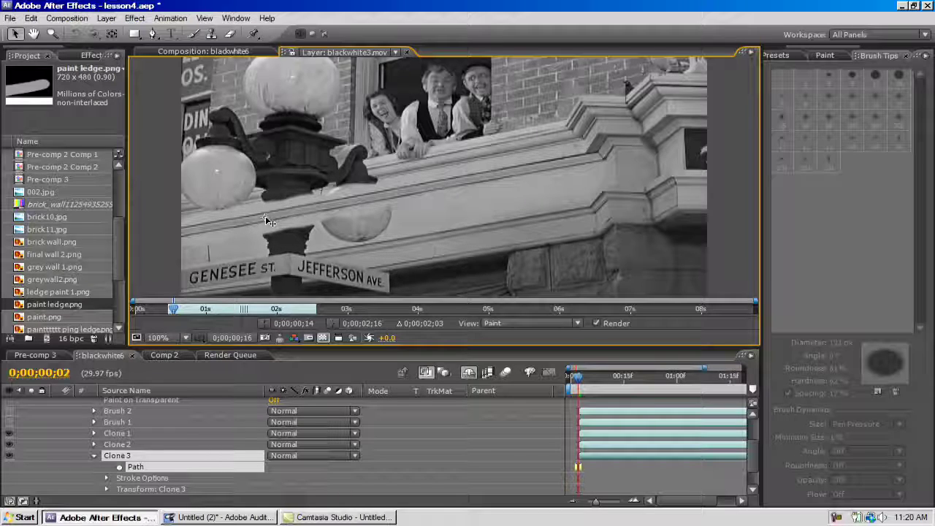
click(93, 456)
Step: Inspect the path of Clone 4 on blackwhite3.mov, return to the blackwhite6 composition, and collapse the layer's properties
click(93, 467)
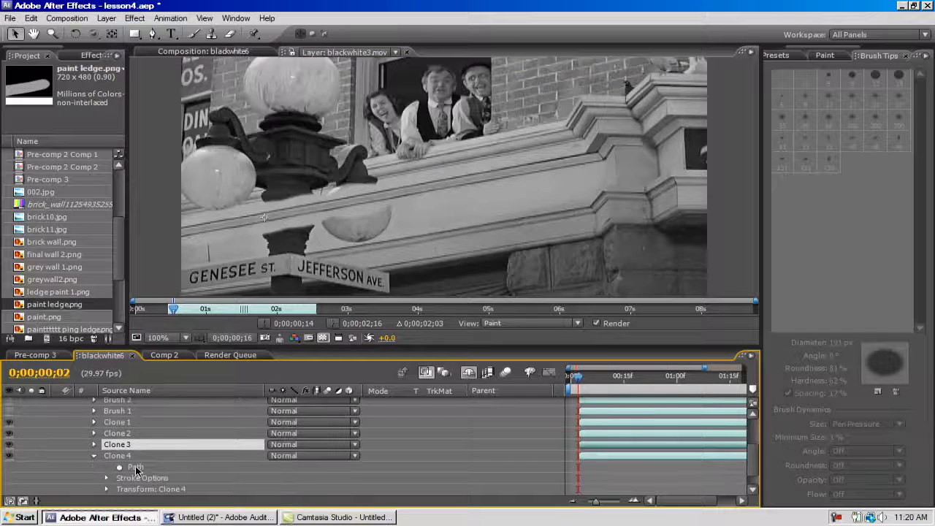
click(136, 468)
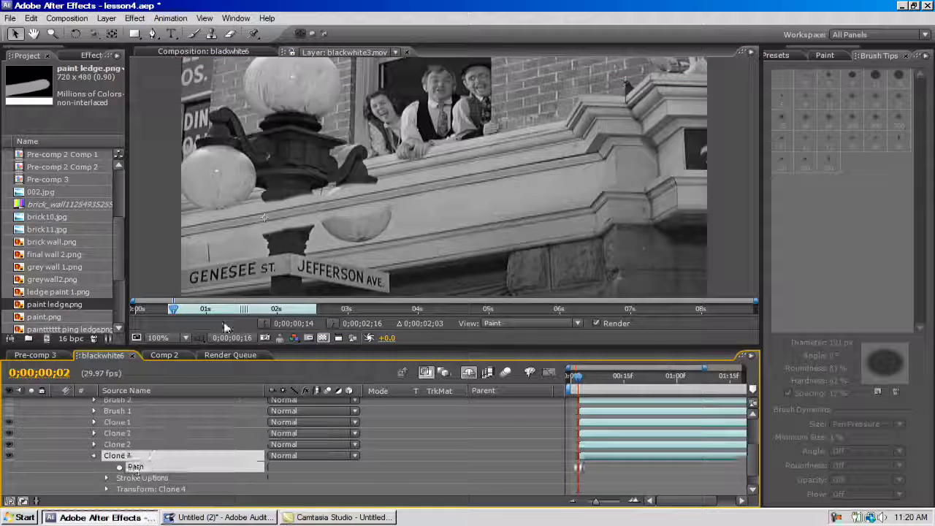
click(206, 233)
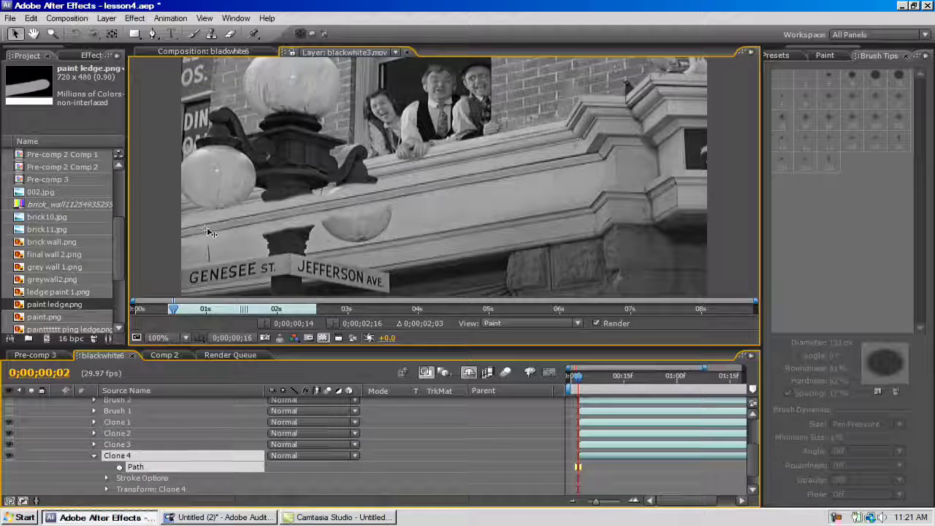
click(151, 234)
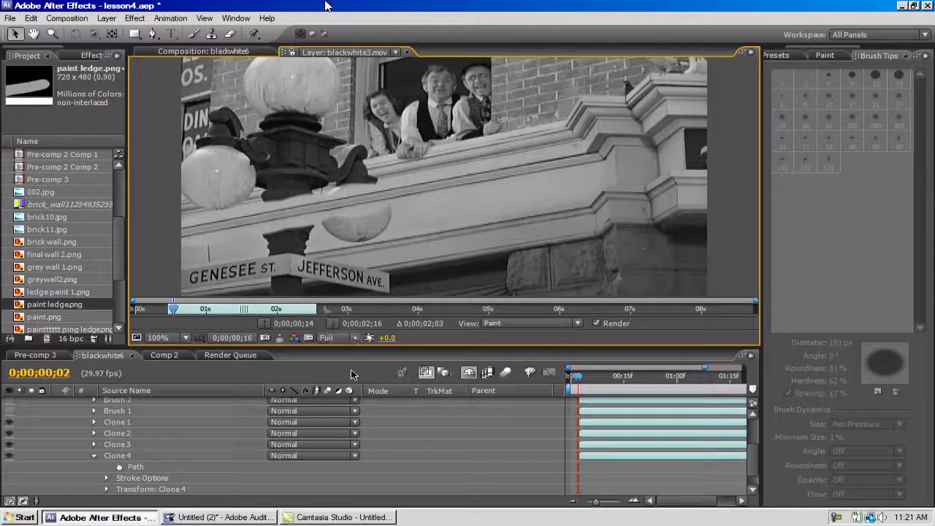
click(212, 51)
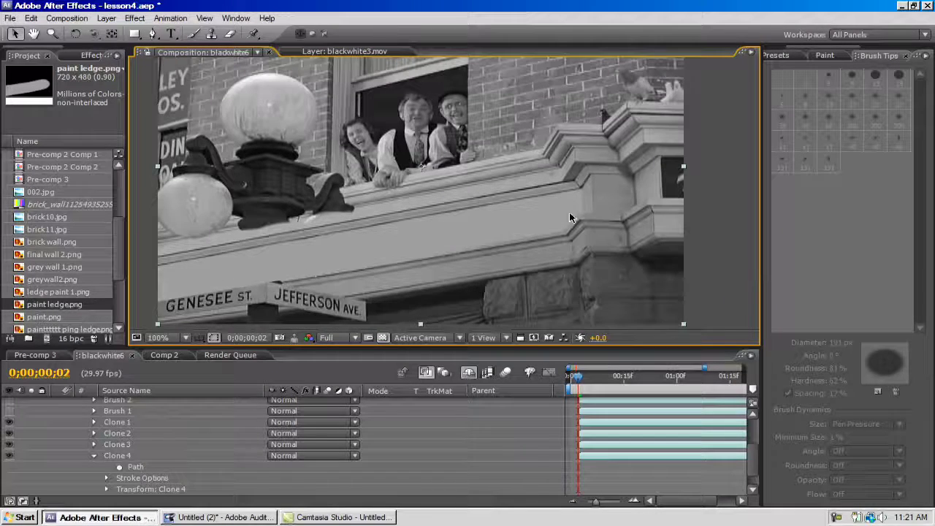
scroll(97, 489, up, 5)
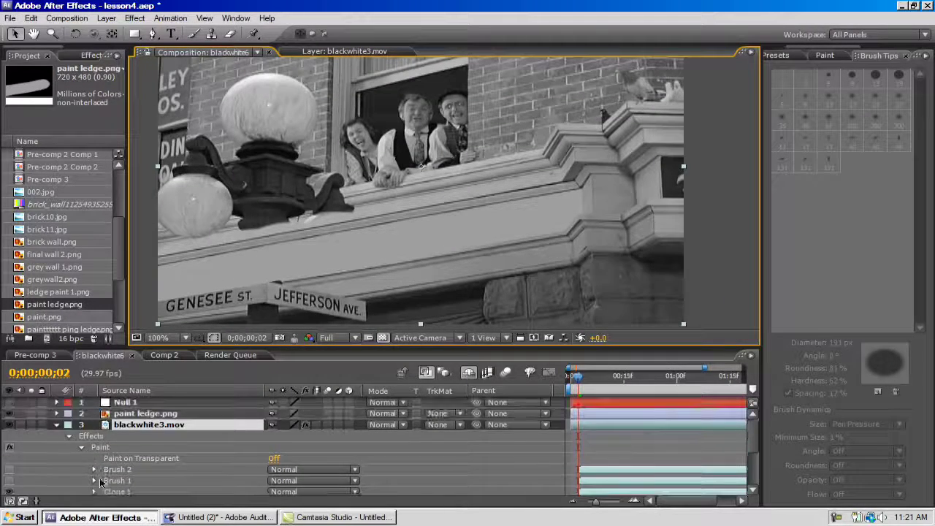
click(57, 425)
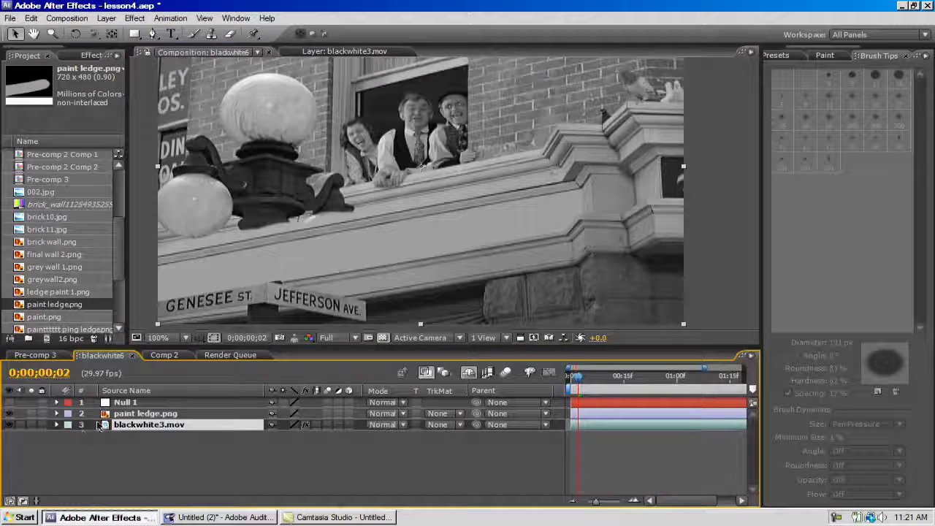
Step: Find the Match Grain effect and apply it to the paint ledge.png layer
click(120, 414)
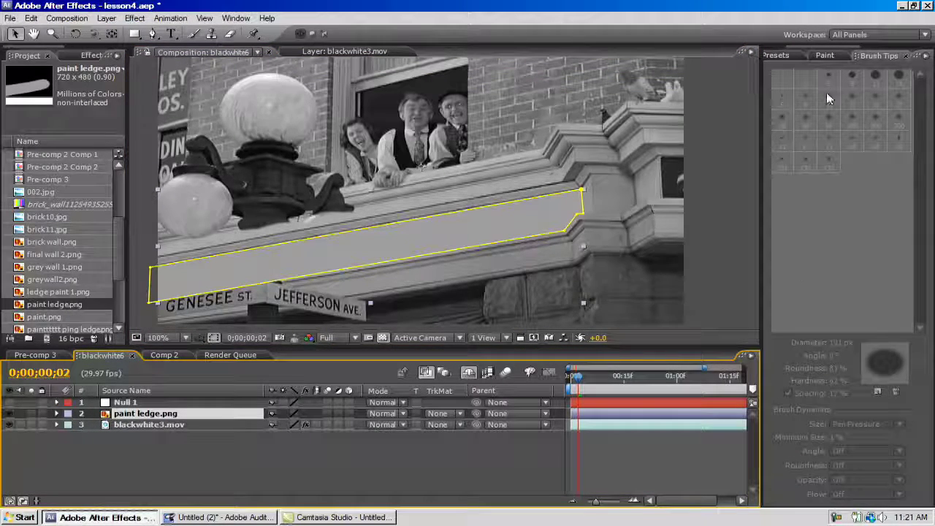
click(787, 56)
click(841, 67)
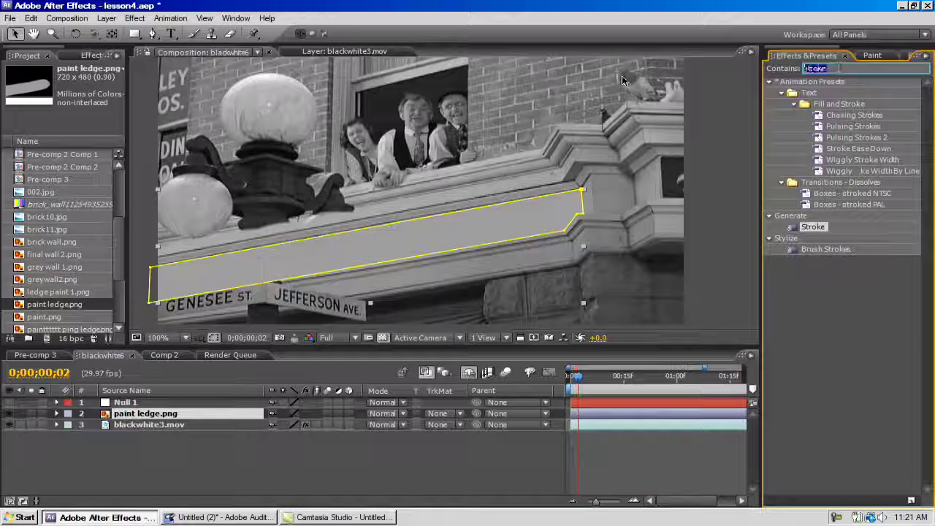
text(match grain)
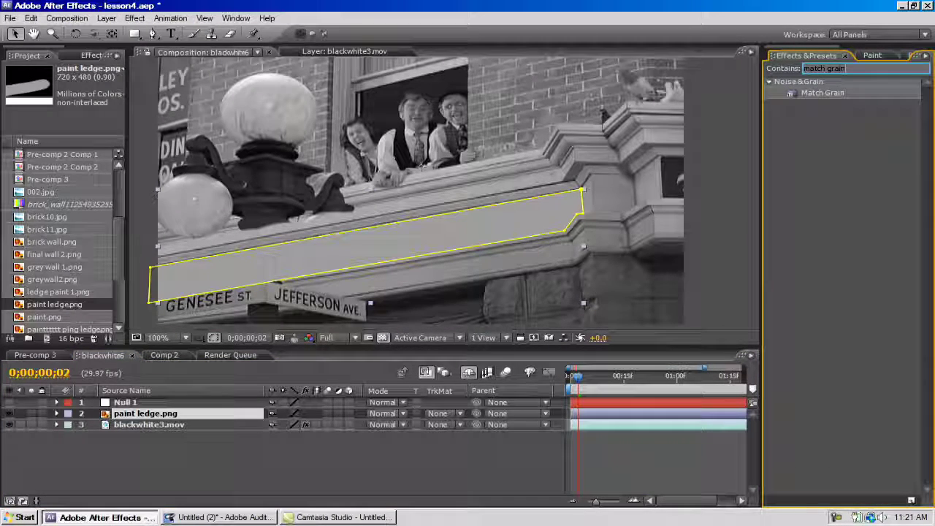
drag(822, 93, 144, 416)
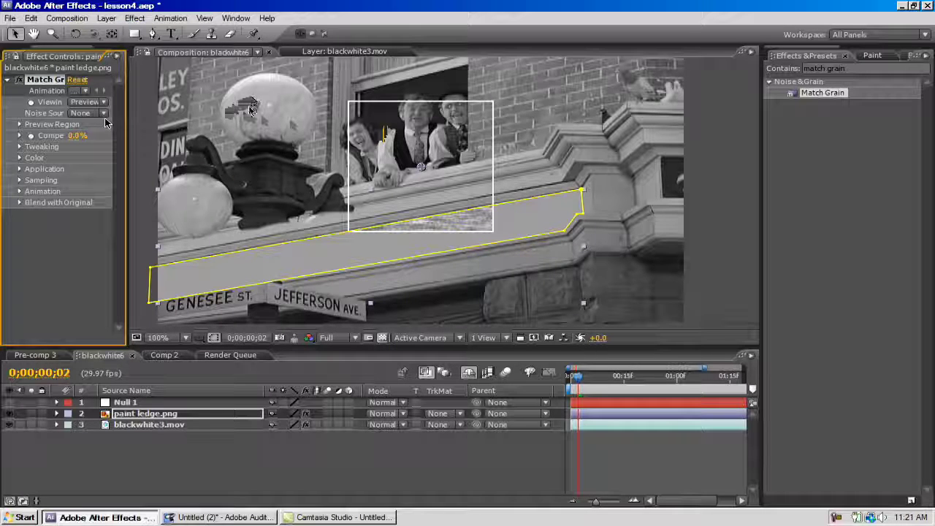
Step: Set Match Grain's noise source layer to blackwhite3.mov, move its preview region over the ledge face, and set Viewing Mode to Final Output
click(103, 114)
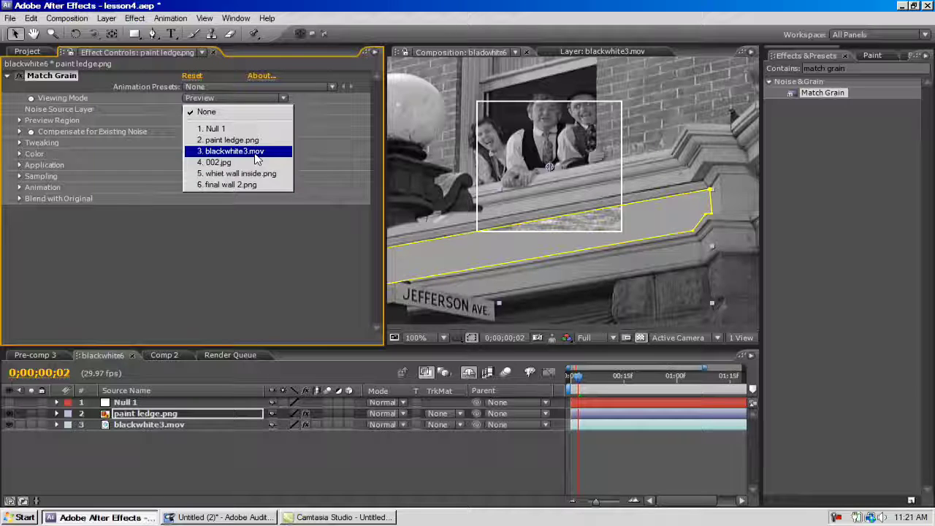
click(257, 156)
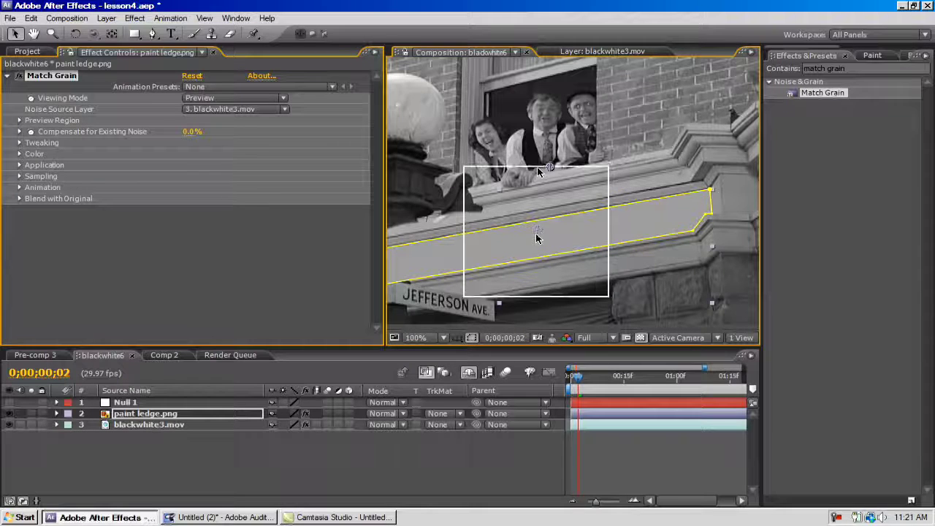
drag(537, 166, 524, 233)
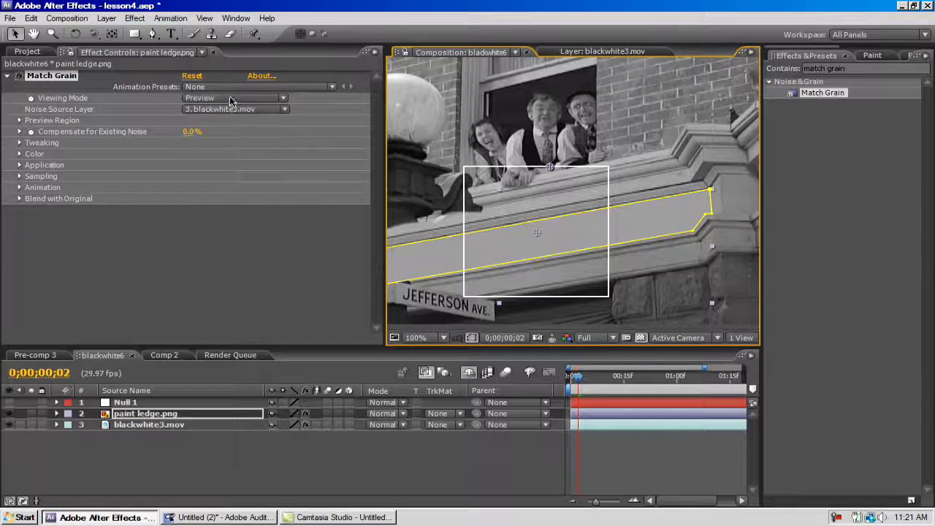
click(234, 98)
click(229, 146)
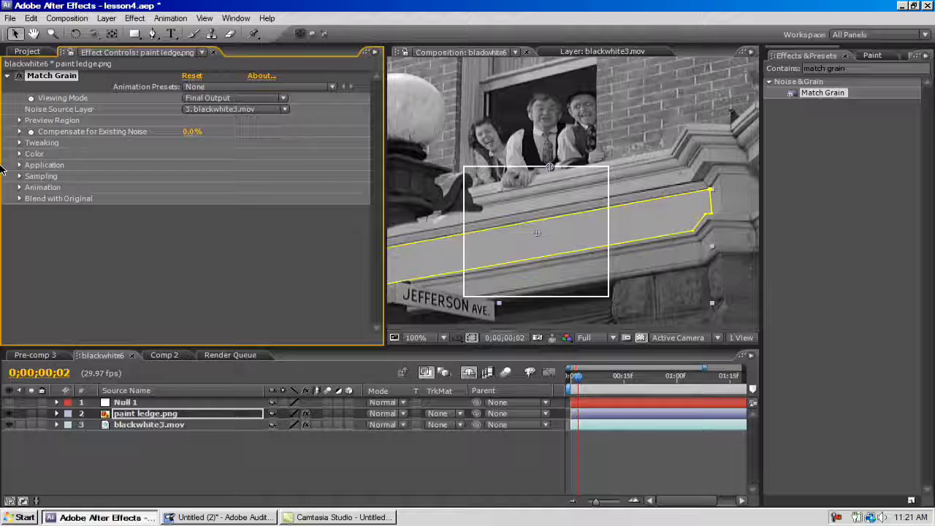
Step: Solo the paint ledge.png layer and set its Mask 1 mode to None
click(31, 414)
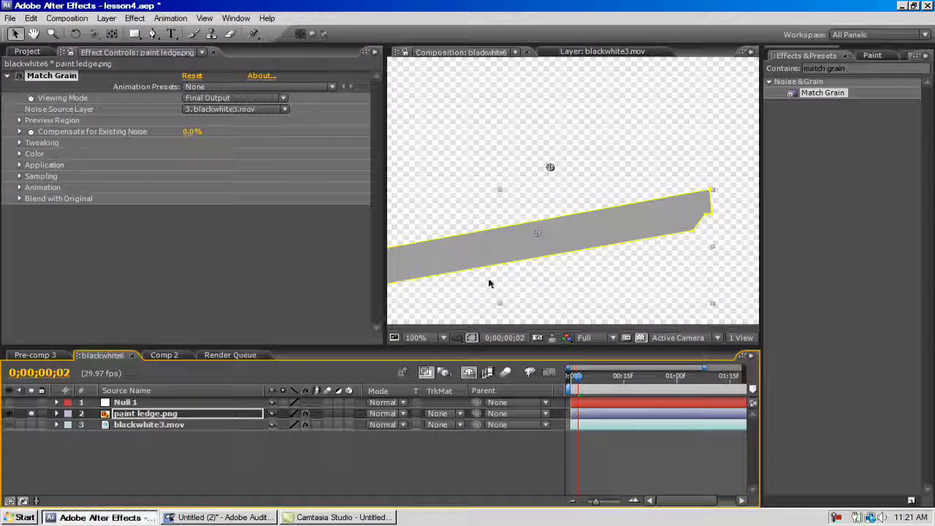
click(66, 18)
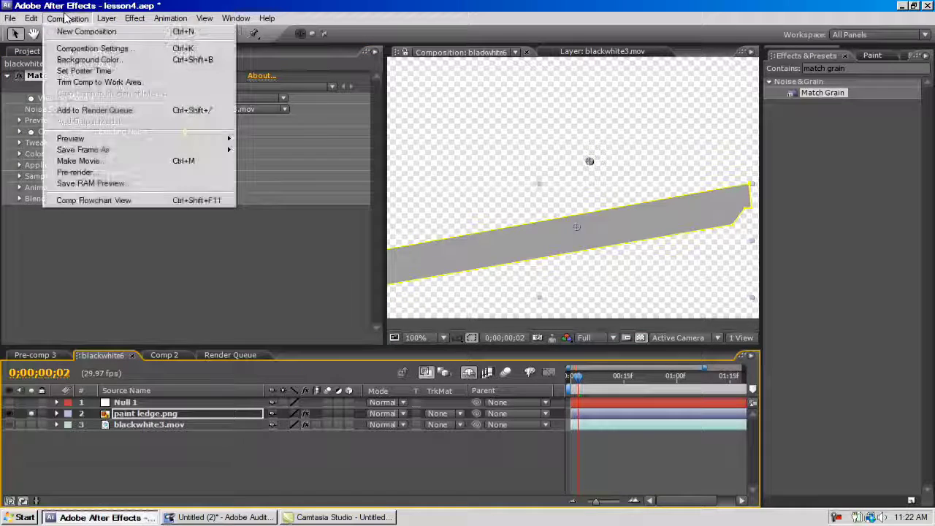
click(524, 6)
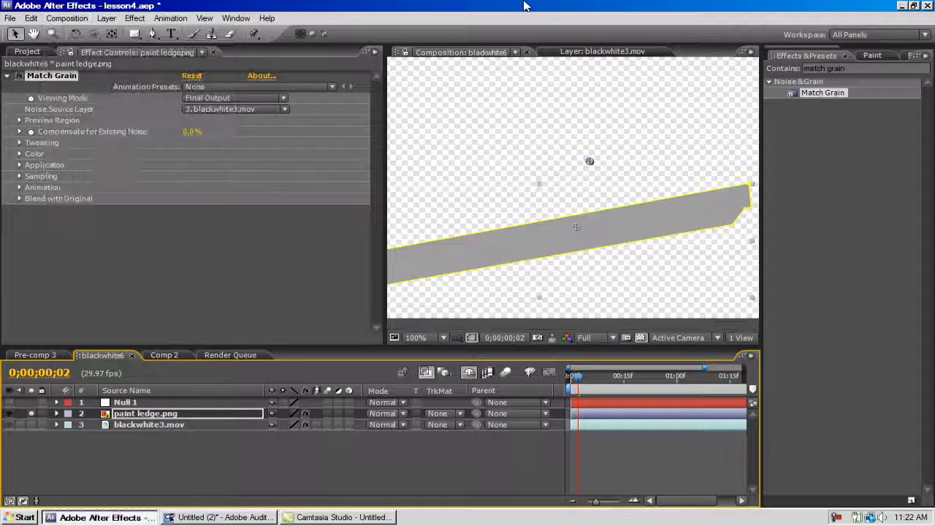
click(56, 414)
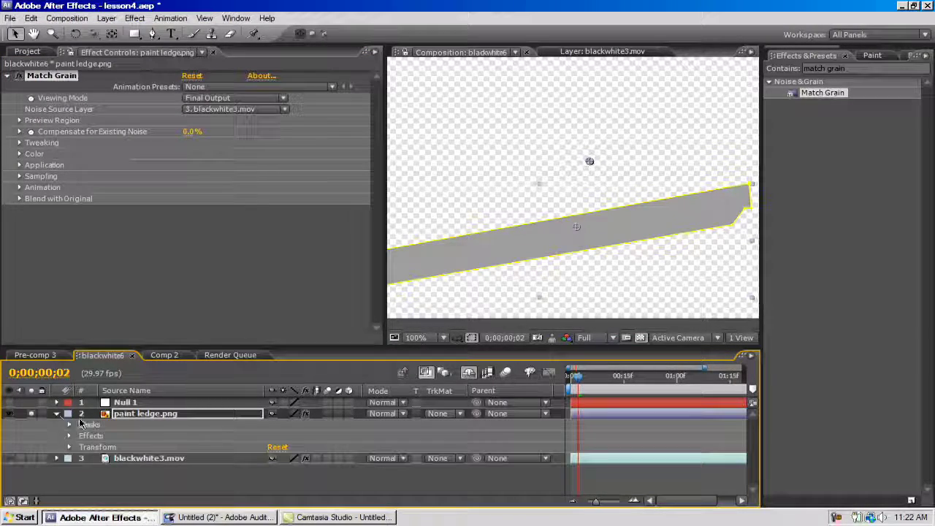
click(69, 425)
click(290, 436)
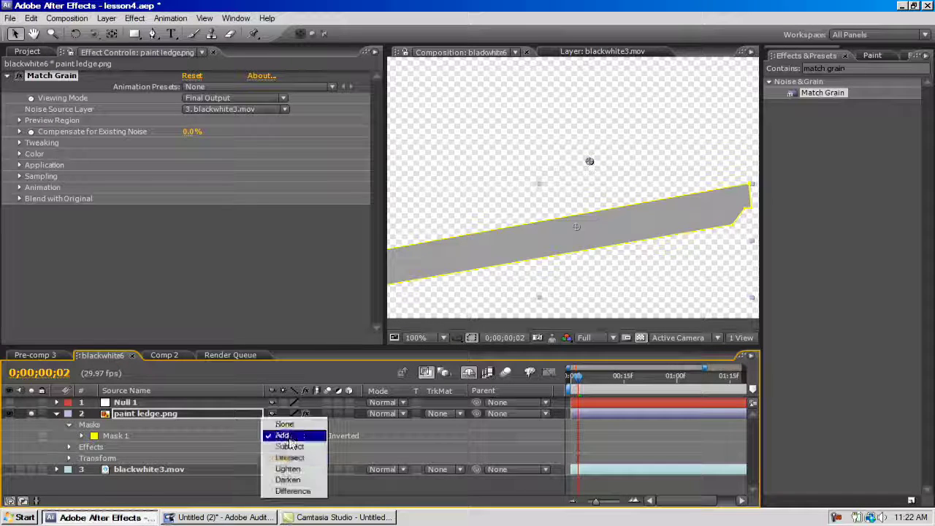
click(289, 436)
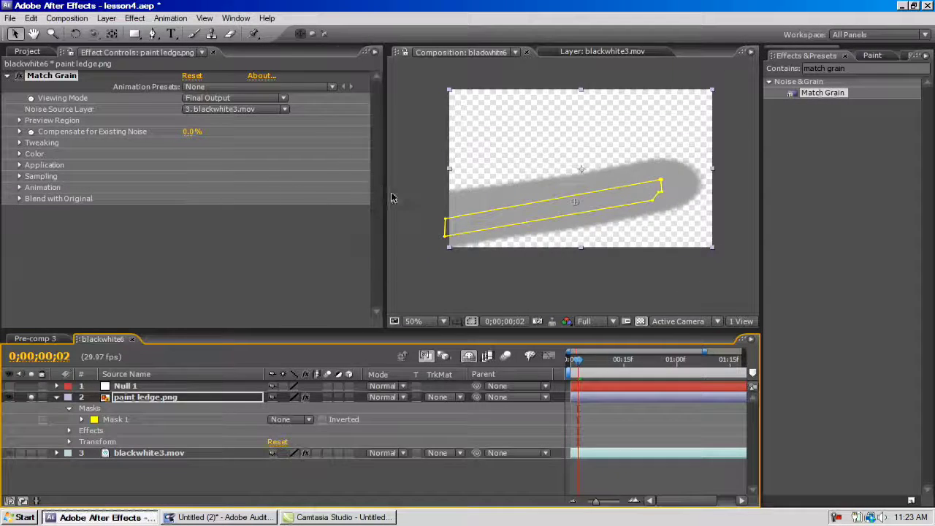
Step: Widen the composition view and delete the paint ledge.png layer from the composition
drag(392, 197, 263, 199)
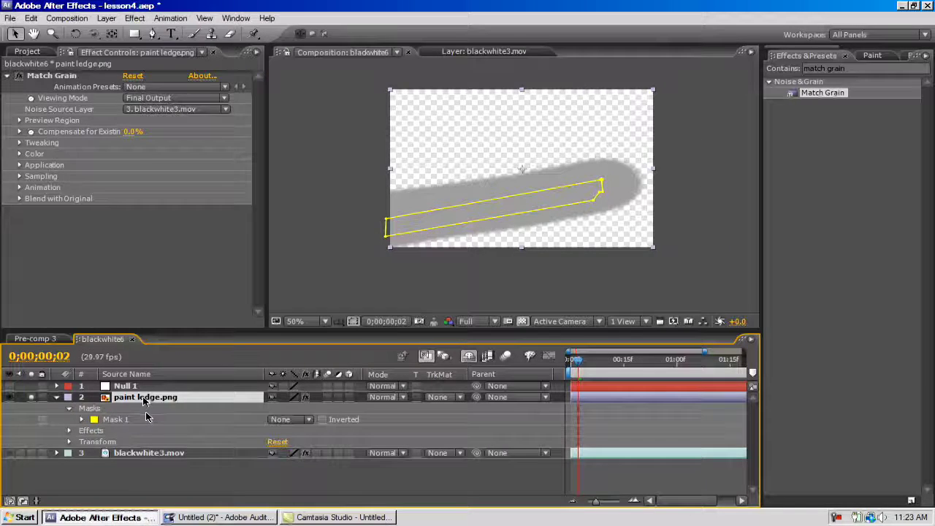
key(Delete)
key(ctrl+z)
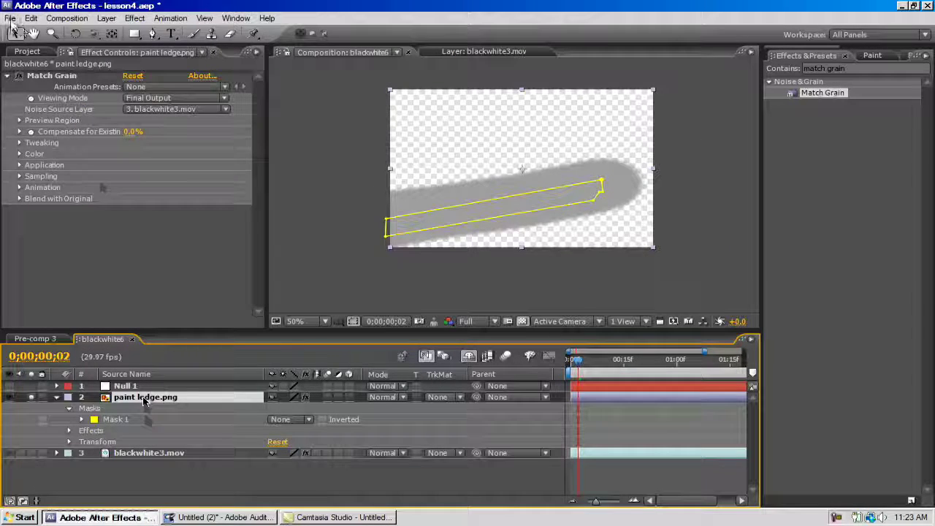
Step: Import ledge with grain.png and place it between Null 1 and blackwhite3.mov in the composition
click(11, 18)
mouse_move(44, 177)
click(253, 181)
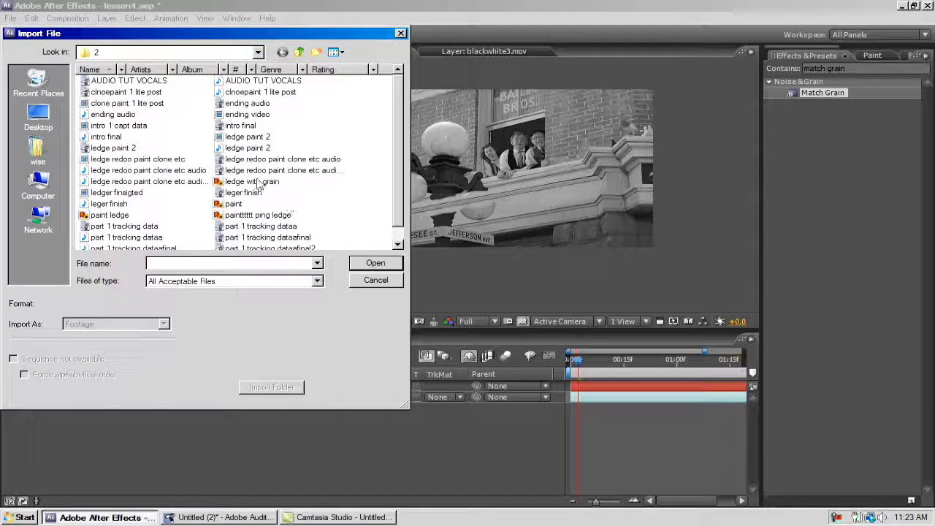
double_click(252, 181)
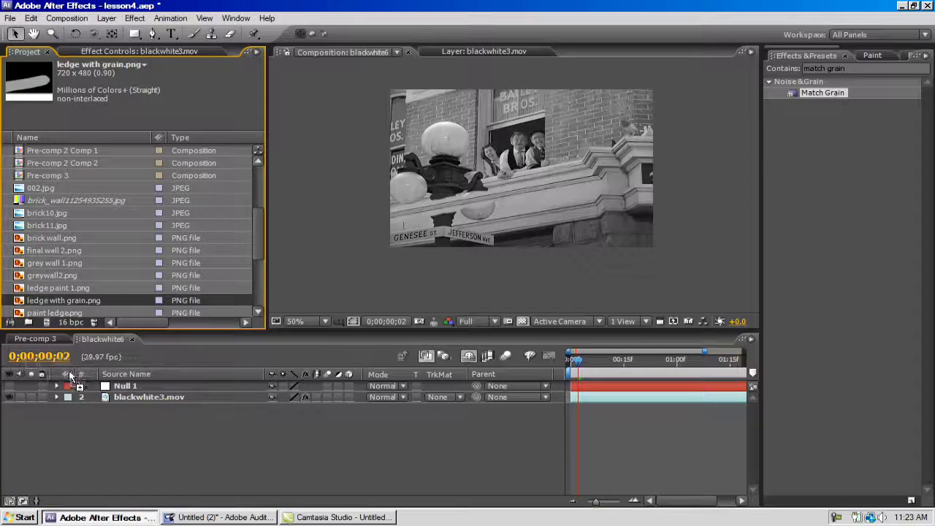
drag(71, 377, 78, 394)
scroll(438, 265, up, 1)
Step: Draw a closed Pen tool mask on ledge with grain.png around the ledge's flat face, and show the layer
drag(413, 331, 408, 392)
click(152, 33)
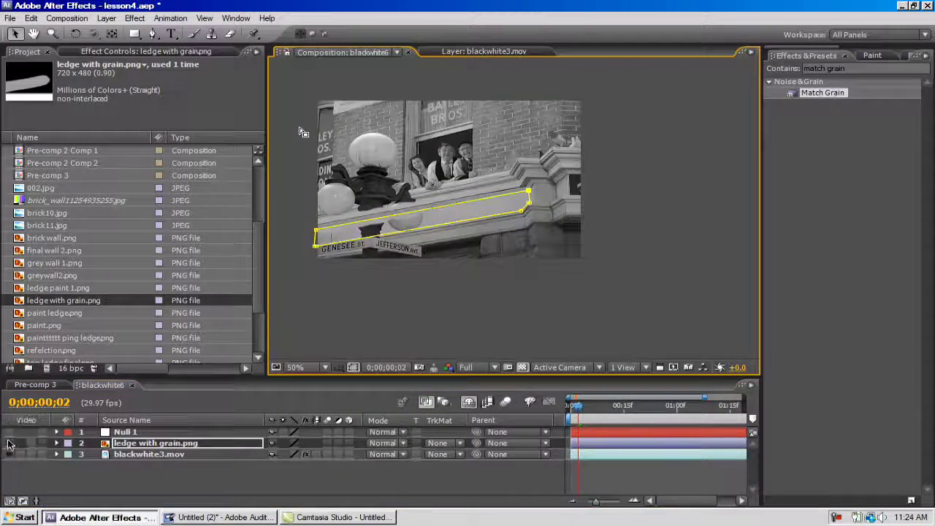
click(9, 443)
click(146, 479)
click(9, 444)
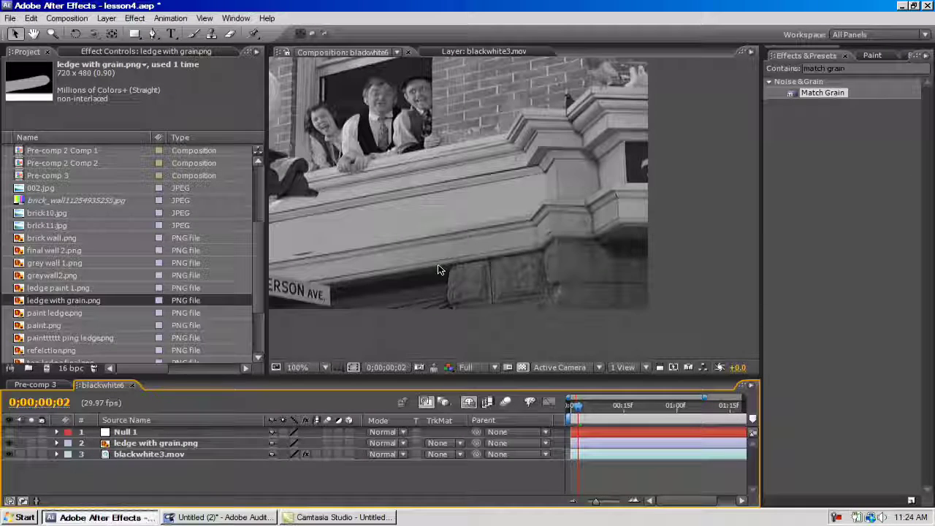
Step: Set the Mask Feather of ledge with grain.png to 4 pixels and check how the patch blends along the ledge
click(154, 444)
text(f)
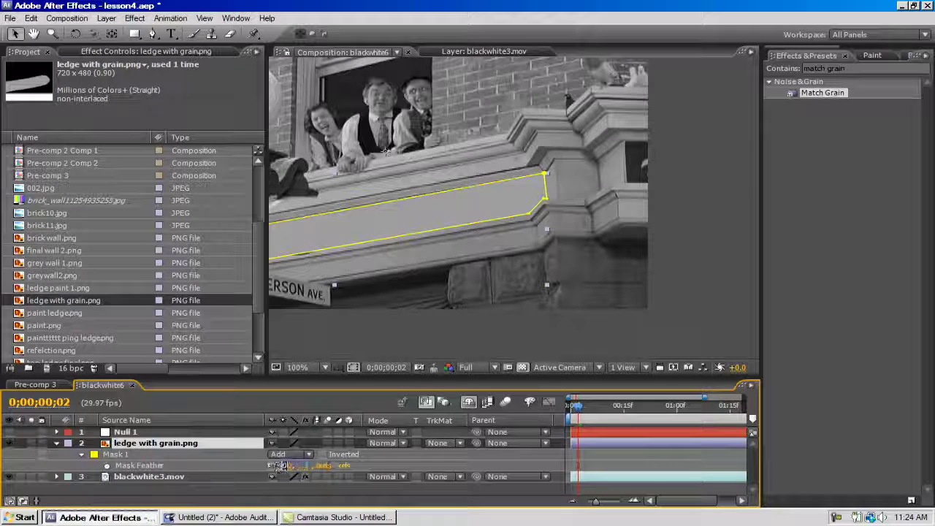
text(4)
click(420, 467)
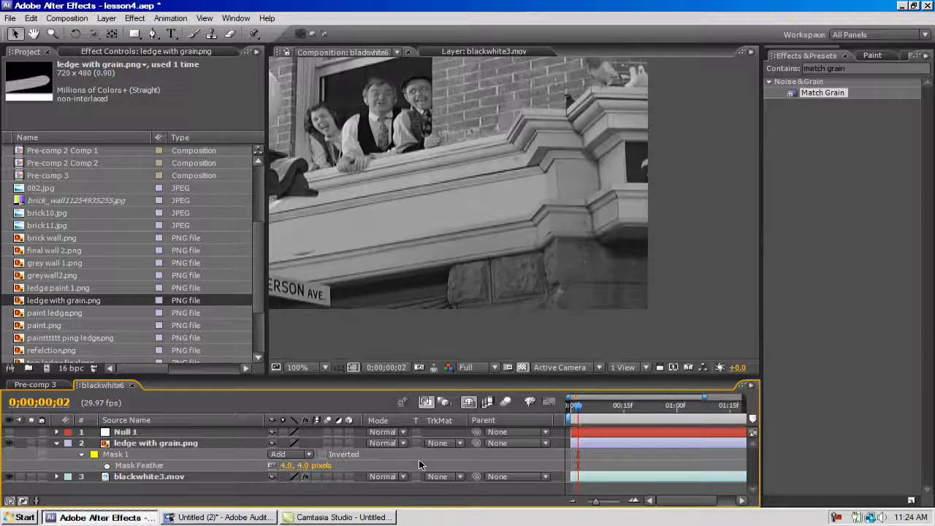
click(486, 272)
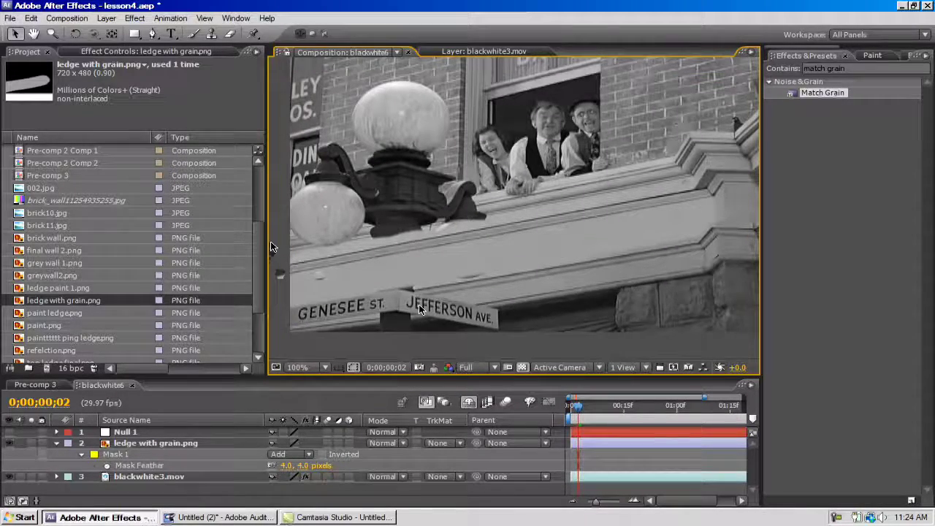
drag(420, 305, 301, 350)
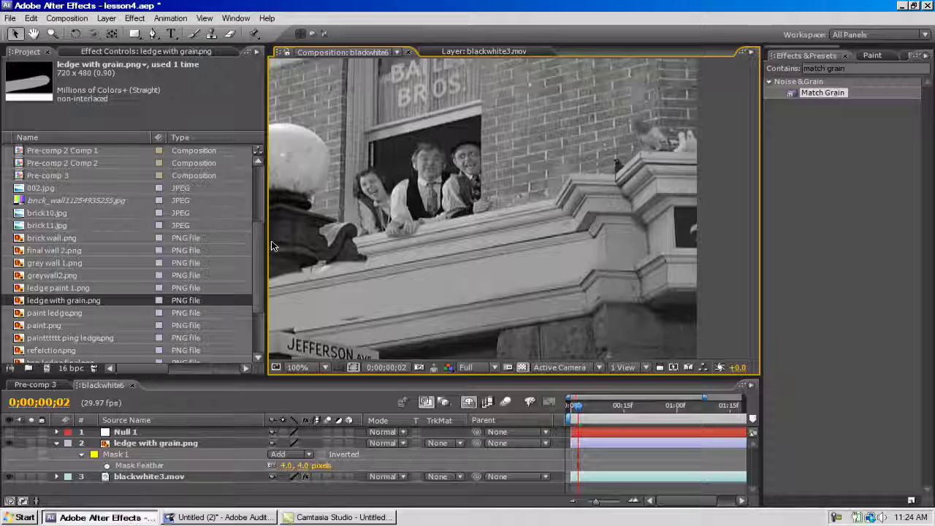
Step: Widen the composition view and duplicate the blackwhite3.mov layer
drag(267, 248, 77, 248)
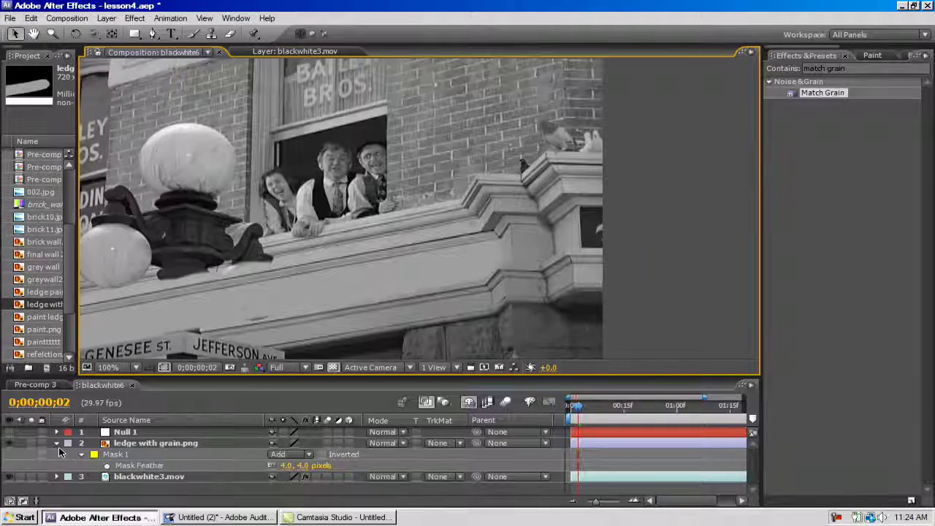
click(57, 443)
click(150, 455)
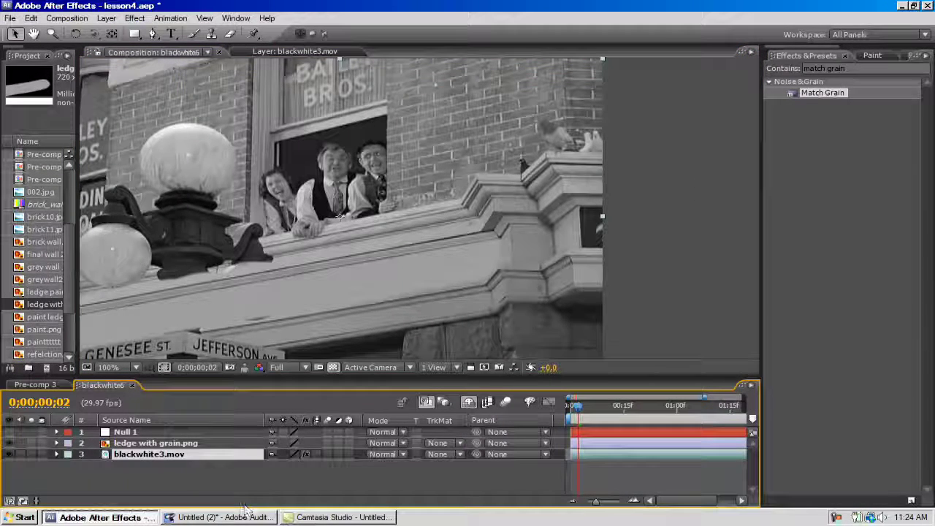
key(ctrl+d)
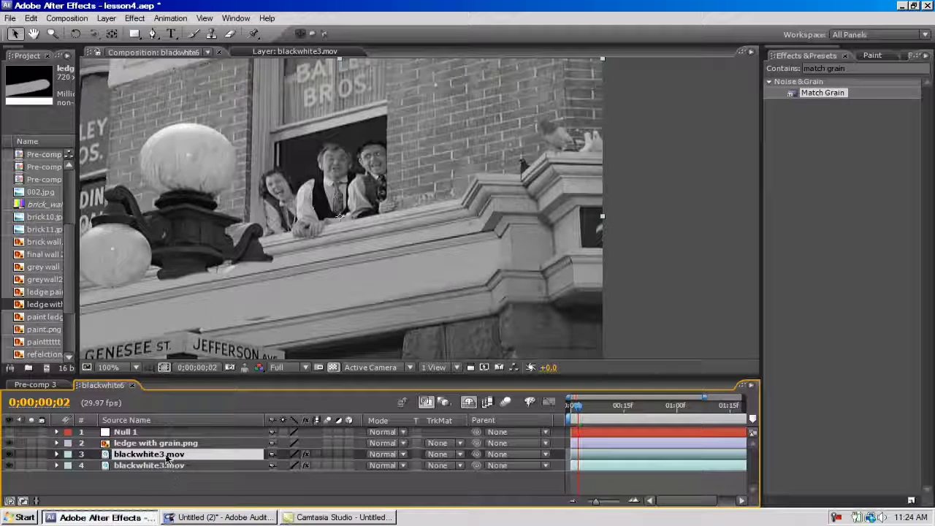
Step: Draw a closed Pen tool mask on the upper blackwhite3.mov copy around the clean bricks just above the pigeons
click(153, 33)
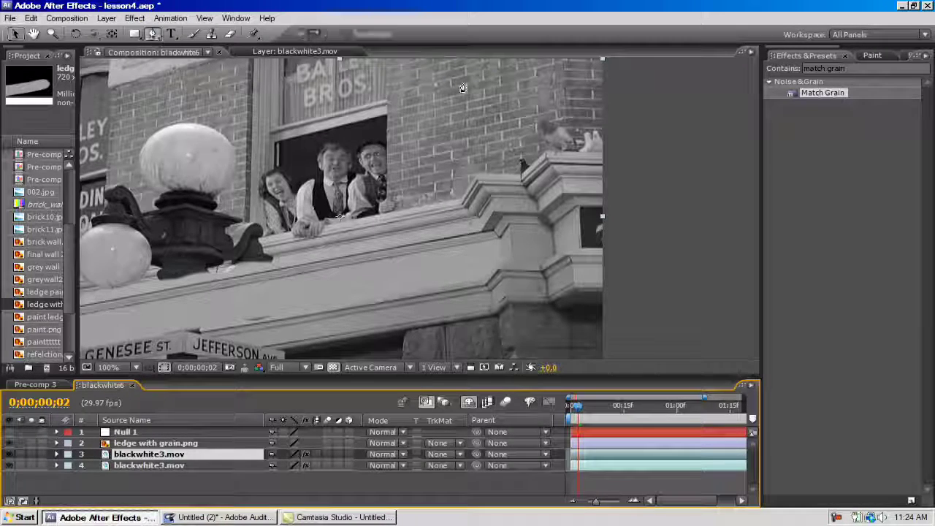
click(155, 34)
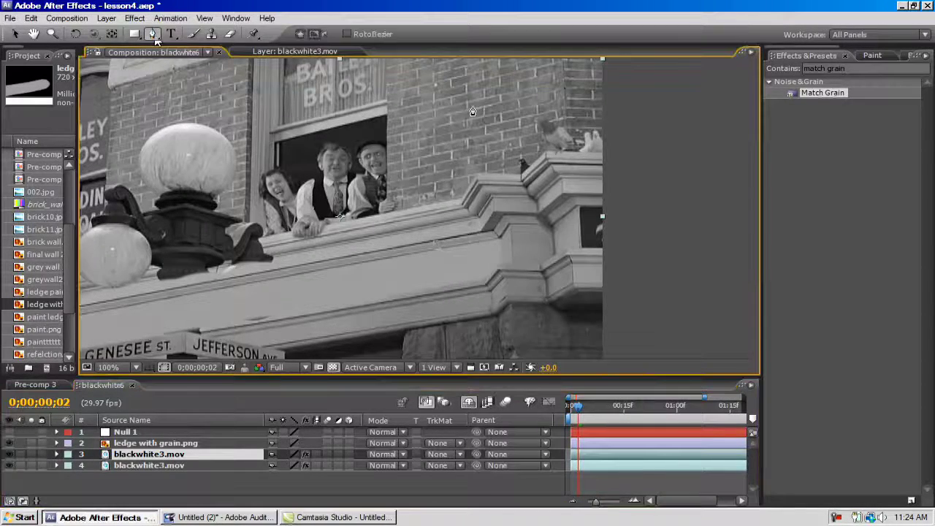
drag(507, 71, 488, 121)
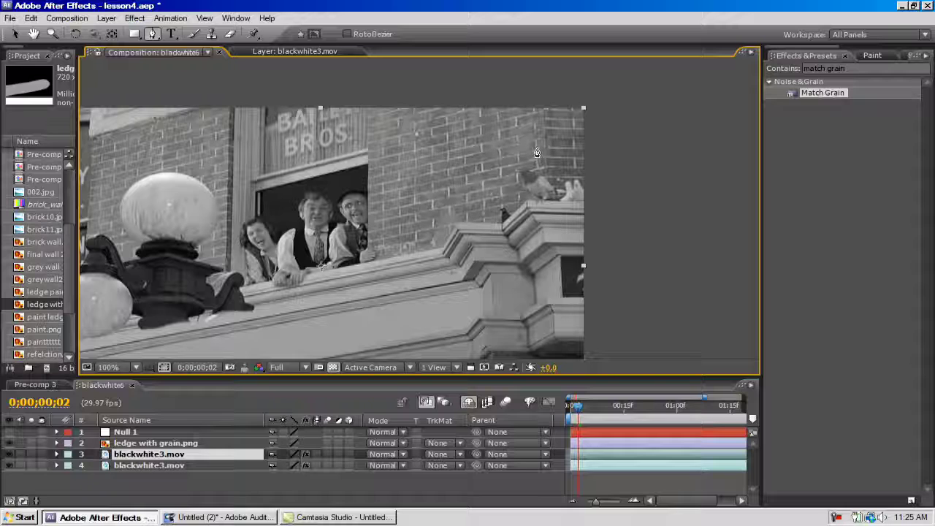
click(482, 137)
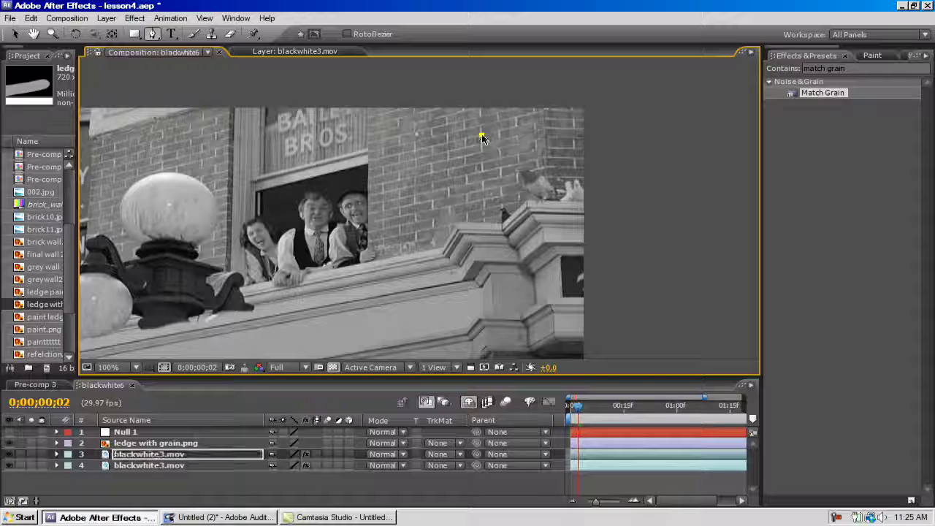
click(546, 120)
click(597, 119)
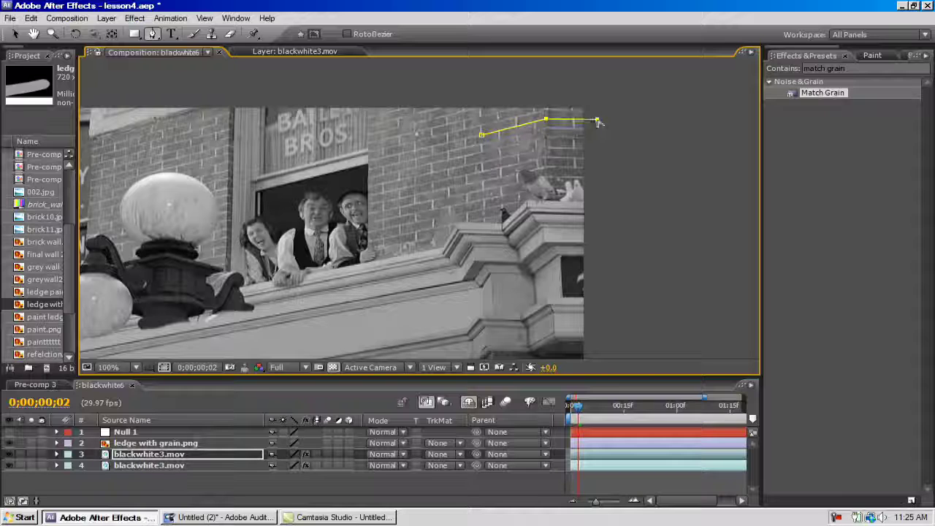
click(594, 160)
click(547, 158)
click(483, 174)
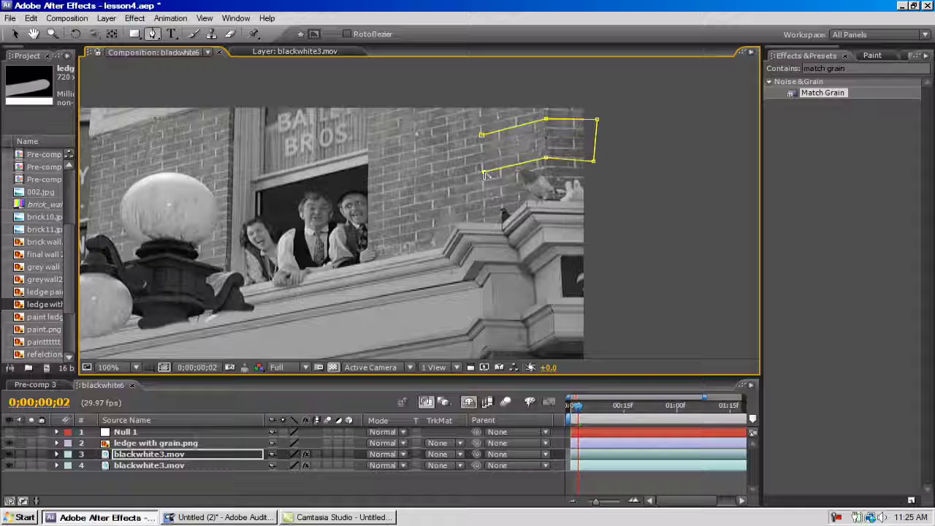
click(483, 136)
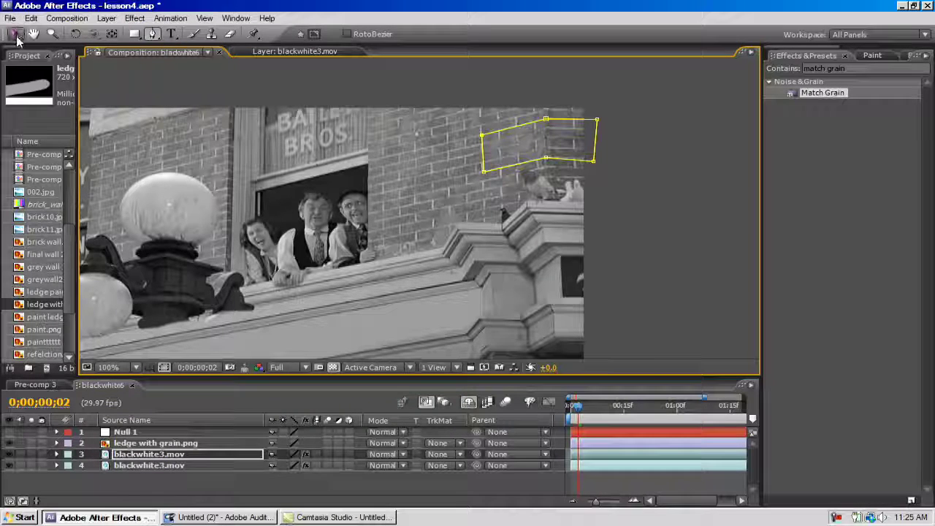
Step: Move the masked brick patch down over the pigeons, keeping the wall corner aligned
click(16, 35)
double_click(544, 146)
drag(542, 148, 544, 188)
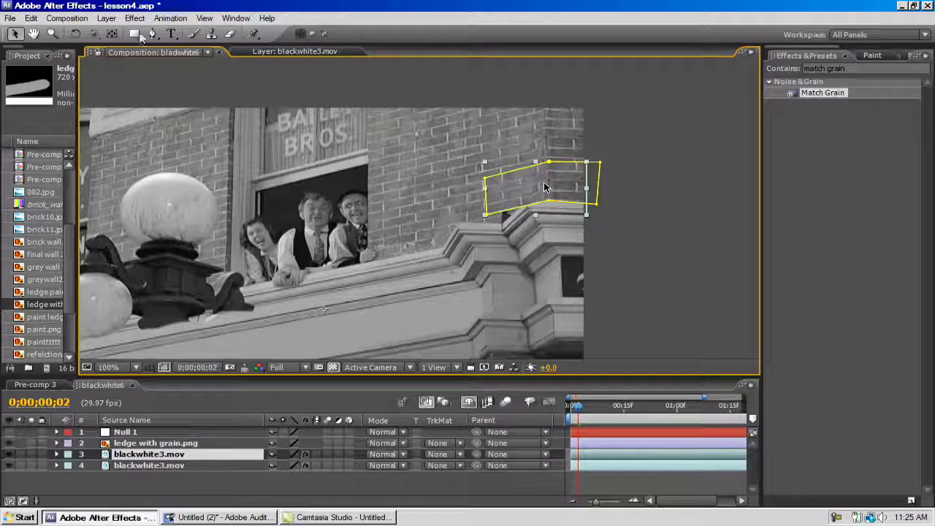
Step: Add and adjust mask points so the brick patch's lower edge follows the ledge's top contour
drag(152, 34, 211, 53)
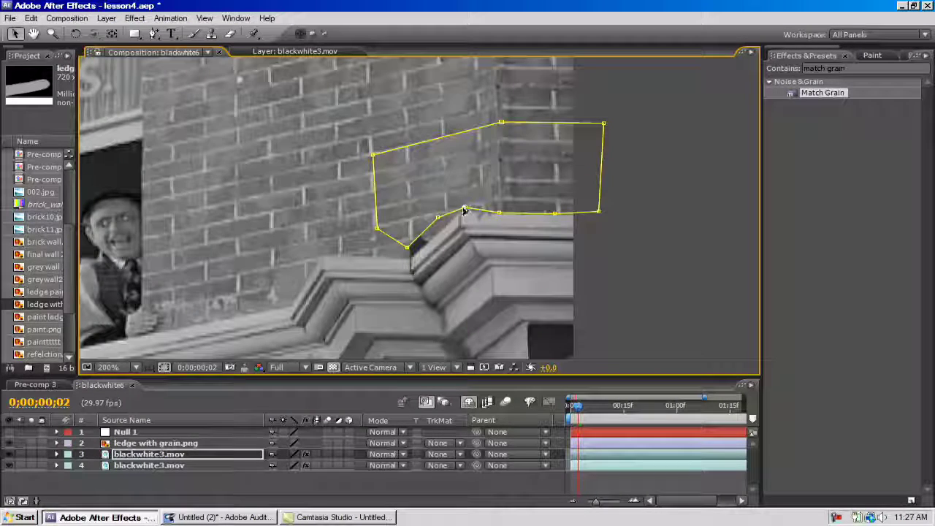
drag(462, 207, 448, 222)
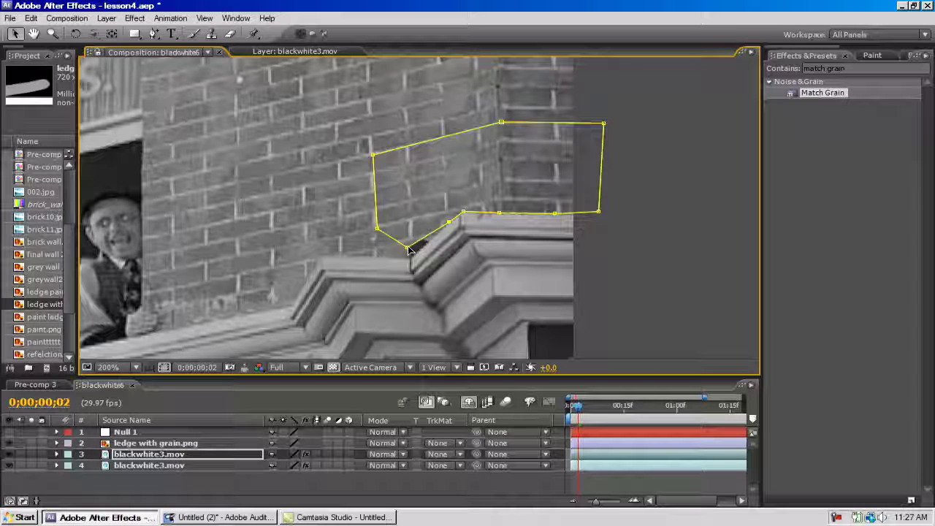
click(582, 247)
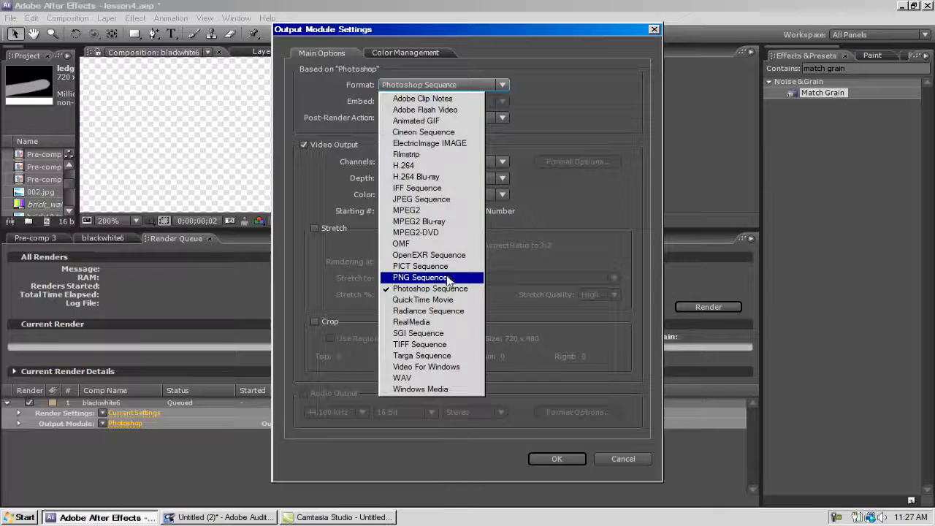
Step: Set the output module format to PNG Sequence with RGB + Alpha channels and render the patch frame
click(449, 330)
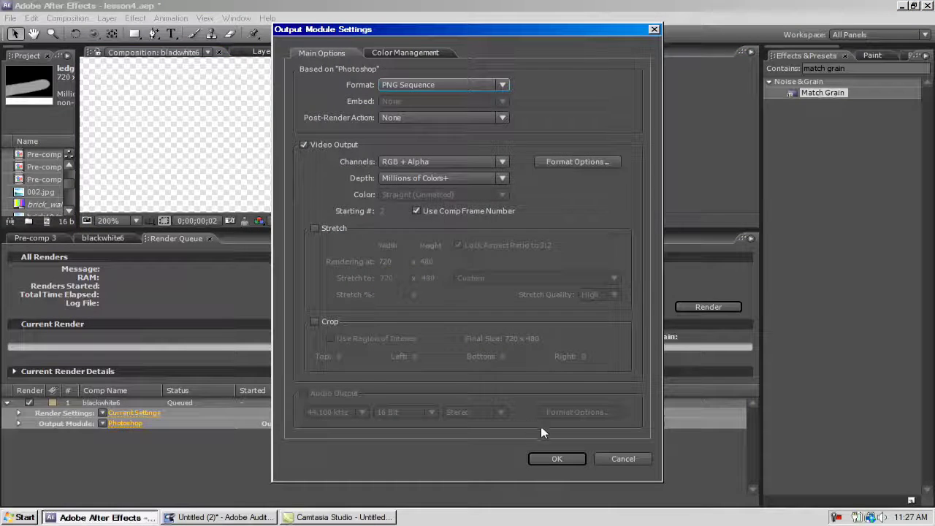
click(551, 459)
click(722, 310)
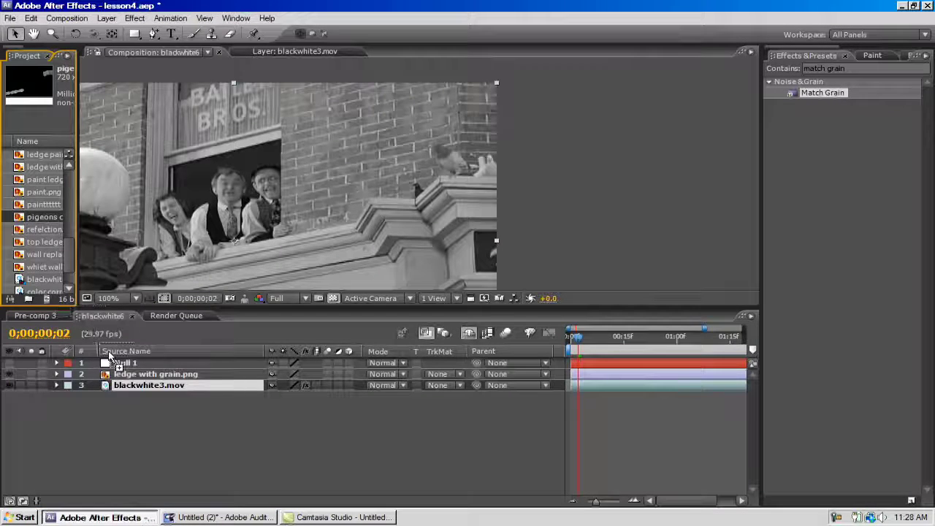
Step: Place pigeons cover.png directly below Null 1 in the composition and parent it to Null 1
drag(115, 374, 117, 375)
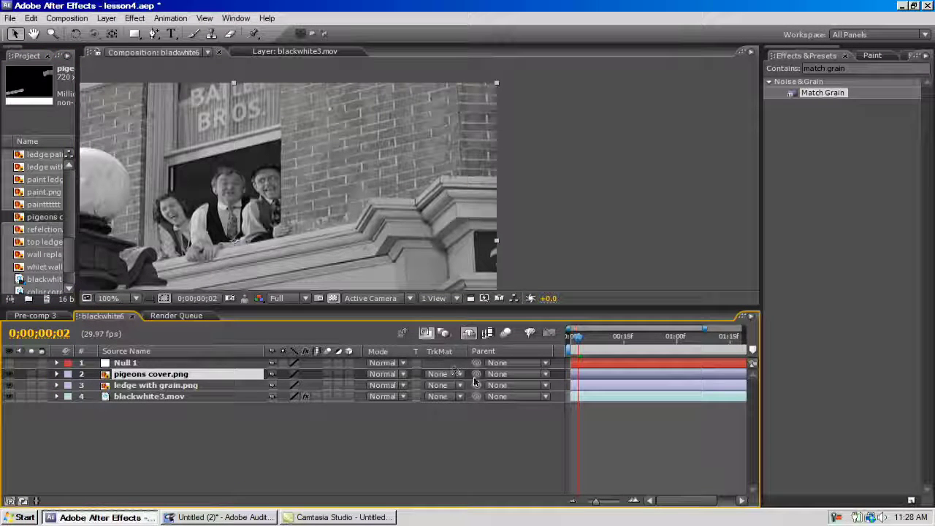
drag(476, 374, 128, 364)
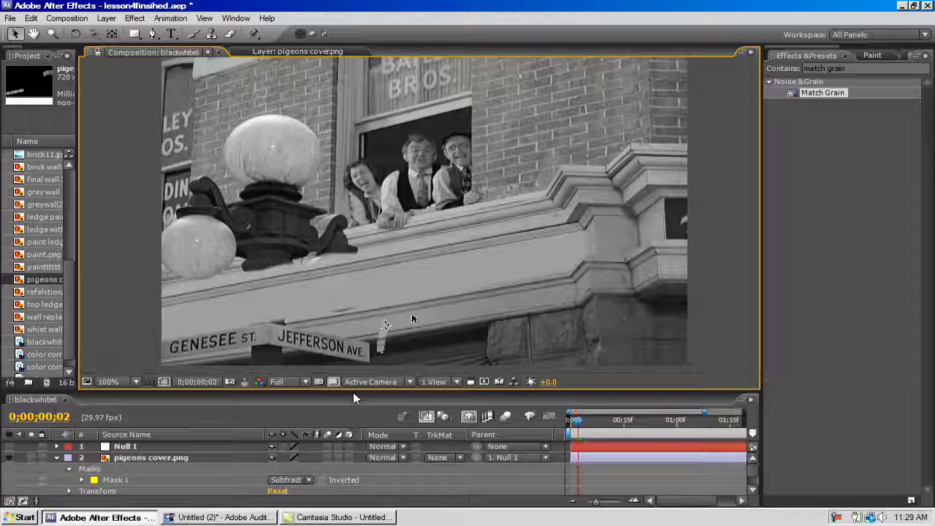
drag(353, 393, 353, 453)
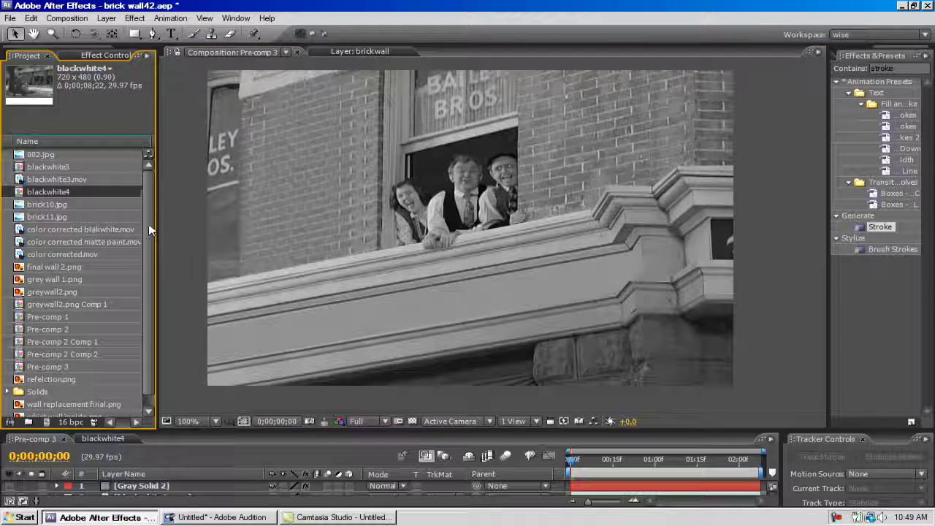
Step: Open the 002.jpg brick texture for viewing and look through the color layers in Pre-comp 3
click(40, 154)
double_click(39, 154)
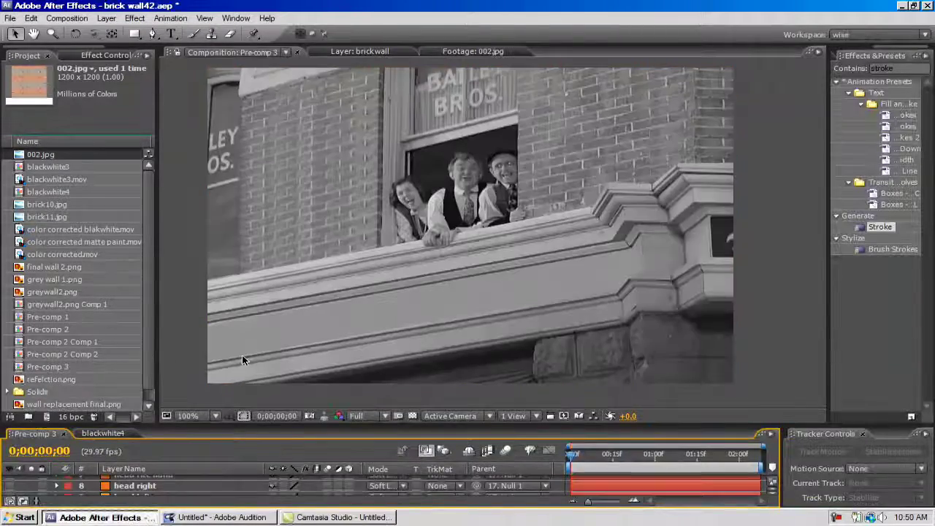
drag(621, 428, 621, 385)
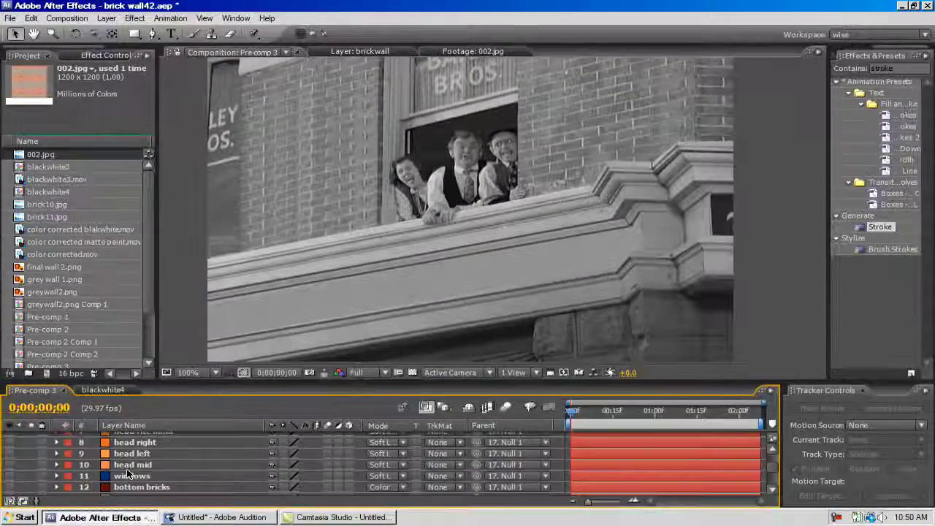
scroll(137, 468, down, 5)
click(132, 456)
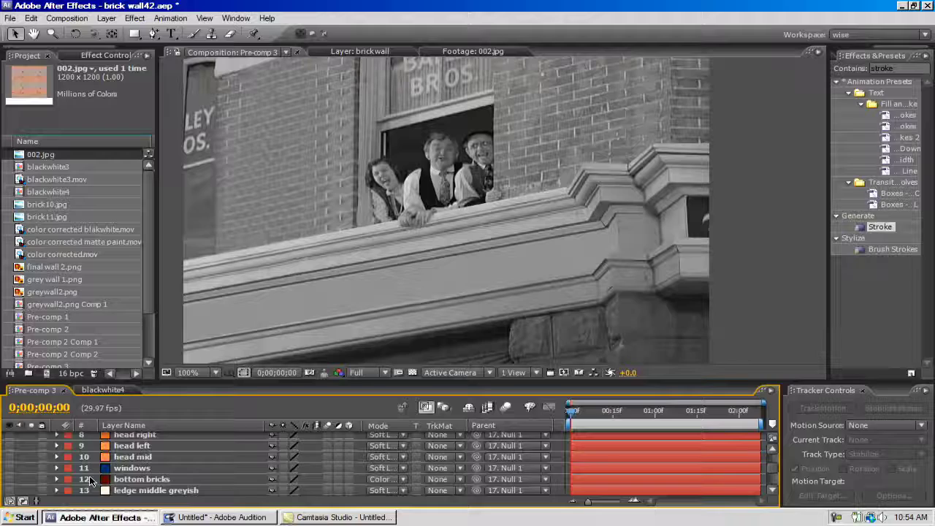
Step: Turn on Adjustment Layer 1 in Pre-comp 3 and display its Levels settings and their effect on the image
scroll(89, 480, up, 5)
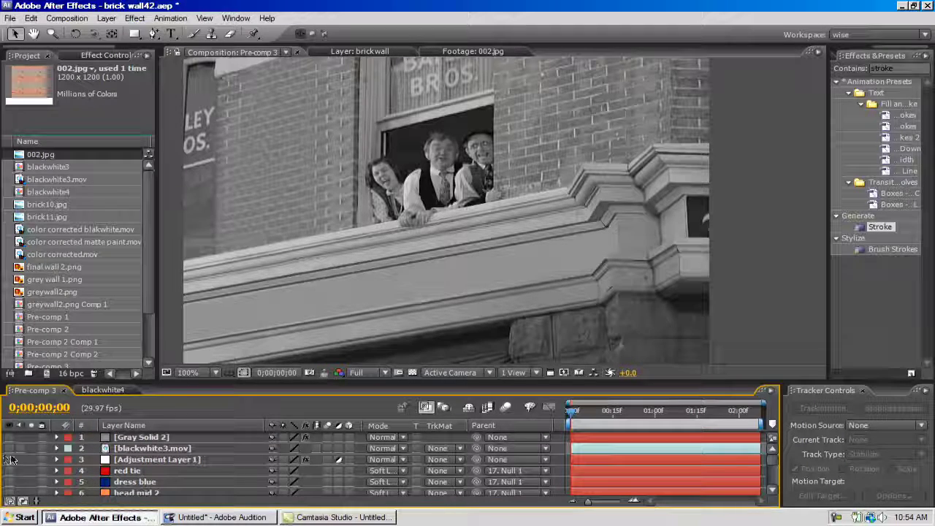
click(164, 461)
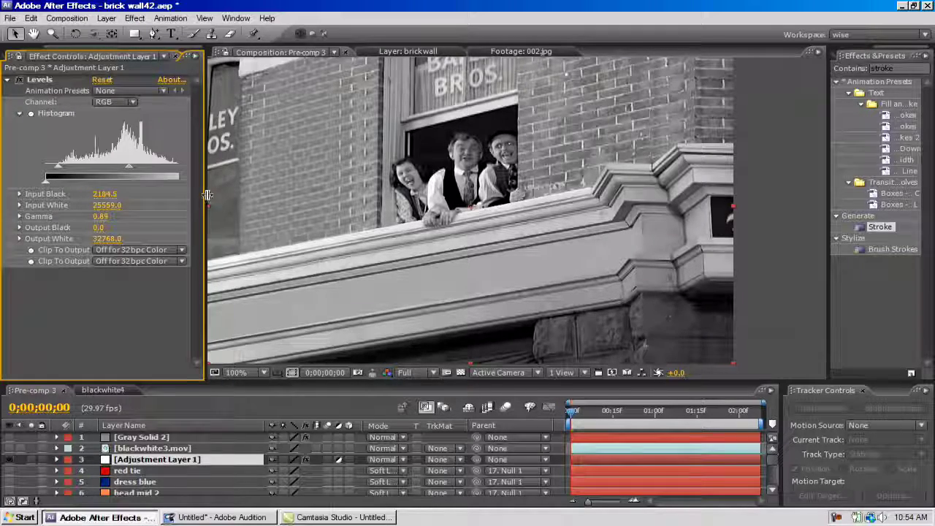
click(431, 208)
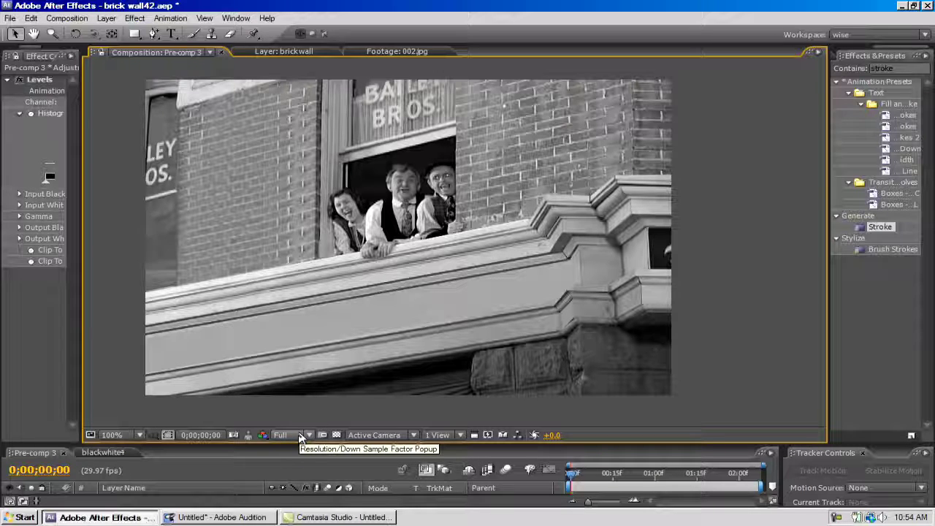
drag(289, 445, 292, 396)
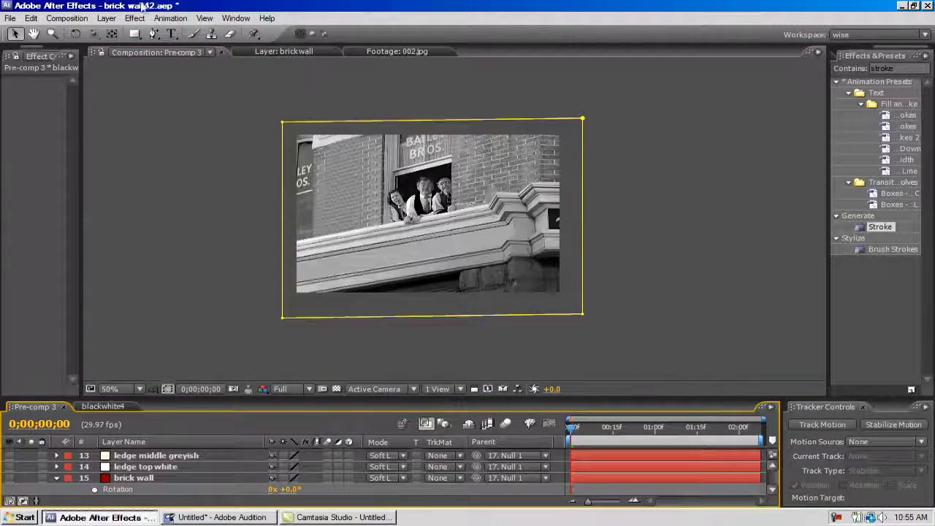
Step: Create a 720 x 480 deep red solid in Pre-comp 3 and hide it
click(107, 18)
mouse_move(117, 31)
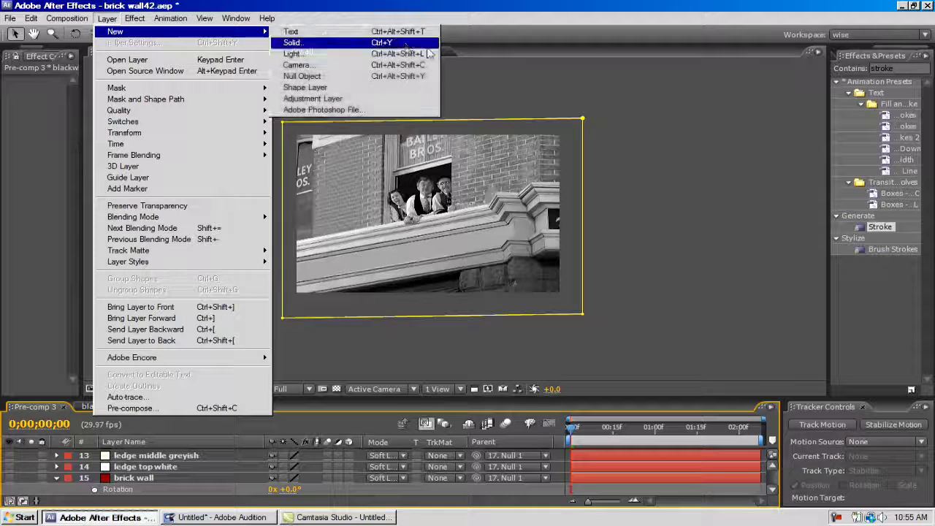
click(409, 43)
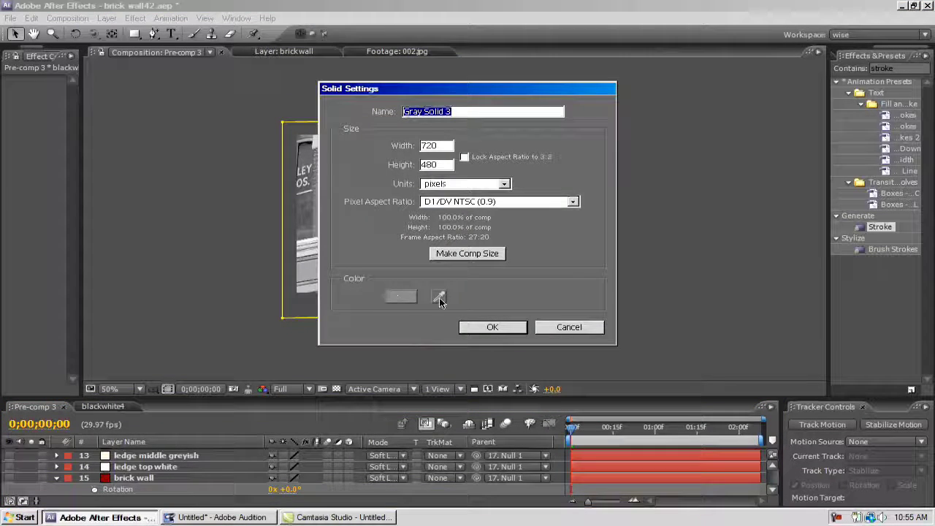
click(440, 302)
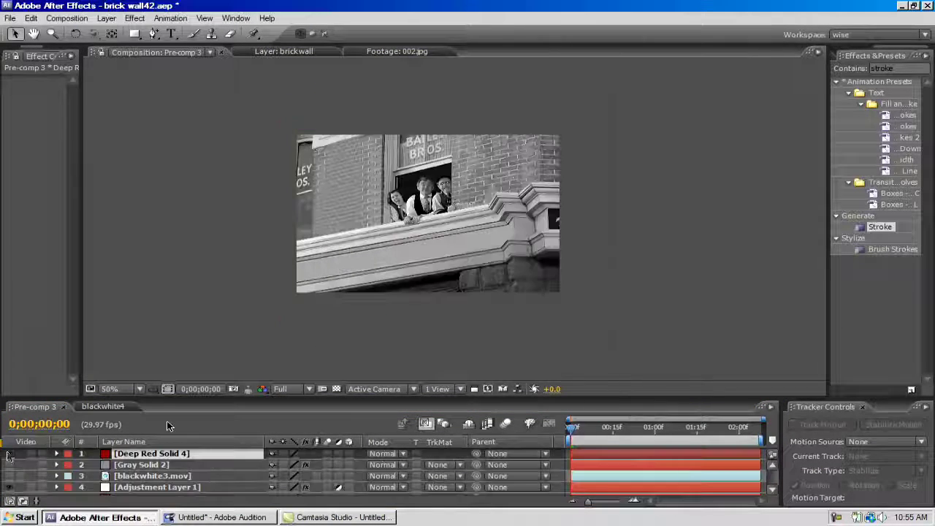
click(9, 454)
click(10, 454)
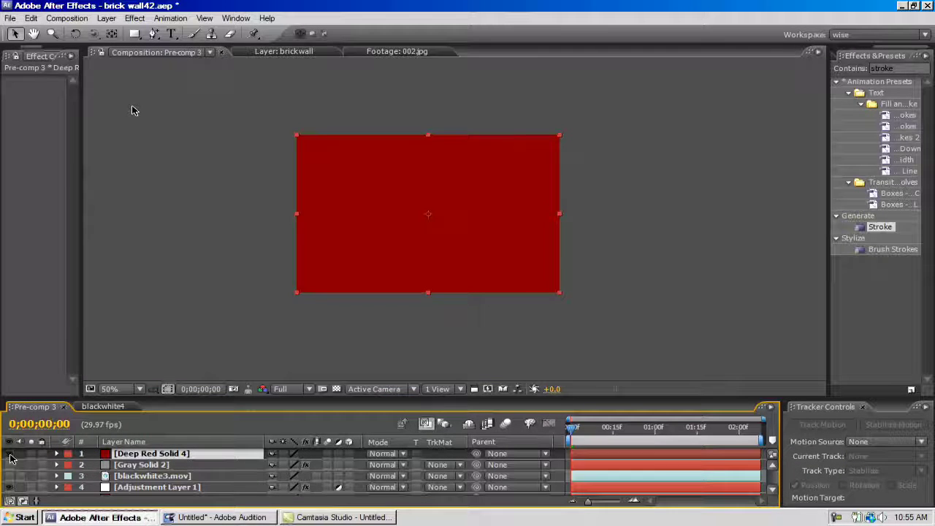
Step: Draw a closed Pen mask on the deep red solid around the brick wall section left of the window
click(155, 38)
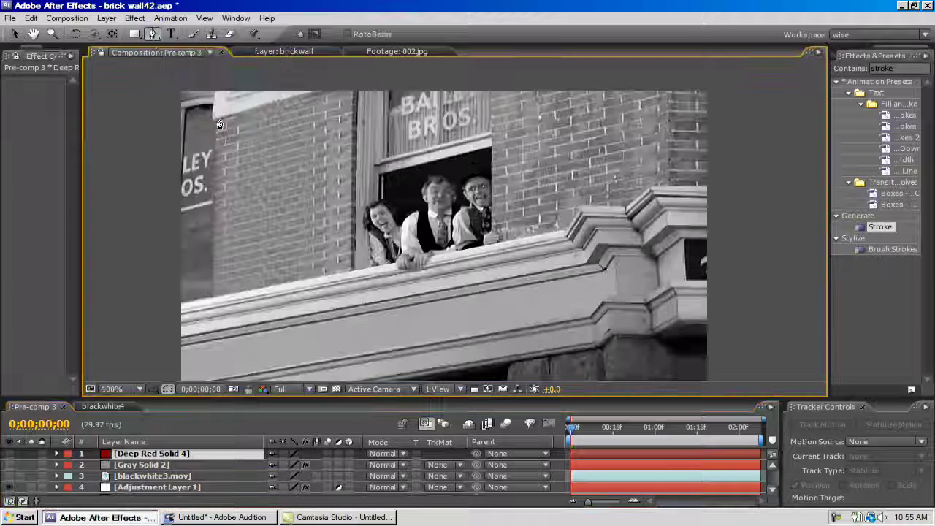
click(216, 120)
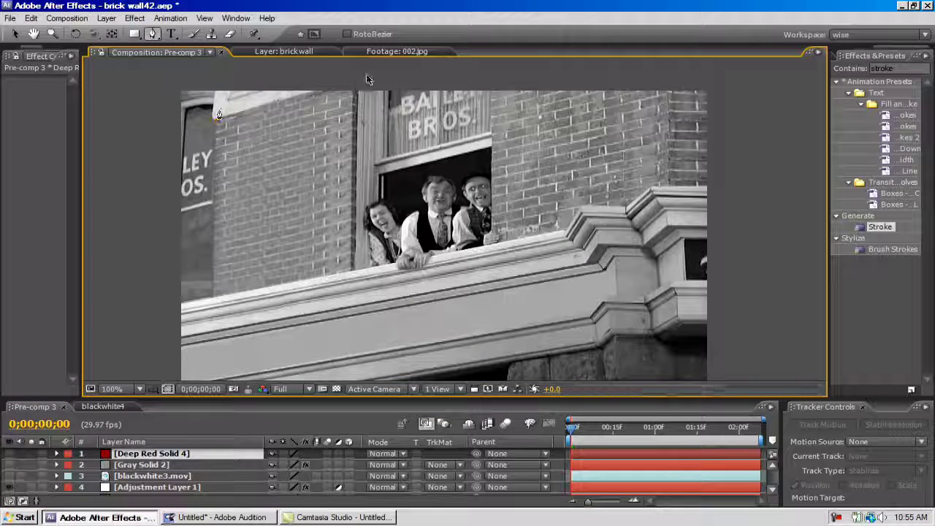
click(356, 274)
click(212, 297)
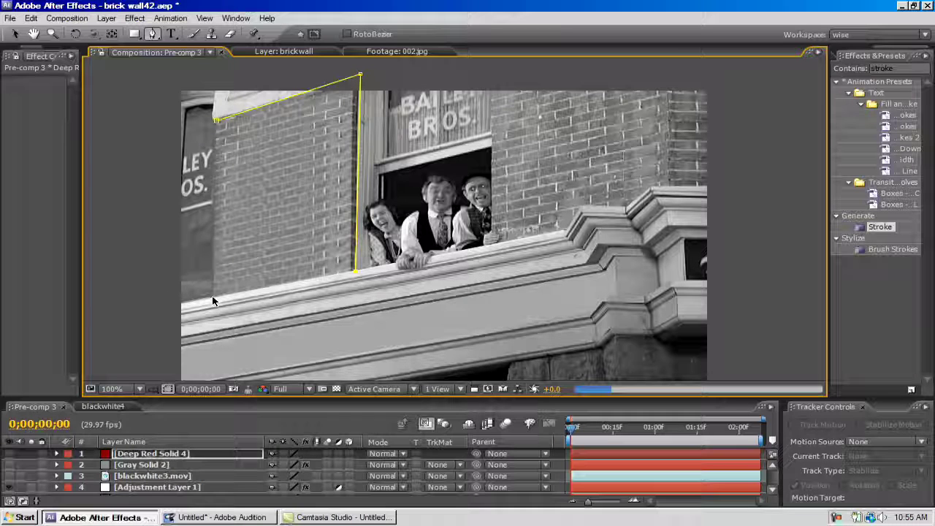
click(214, 298)
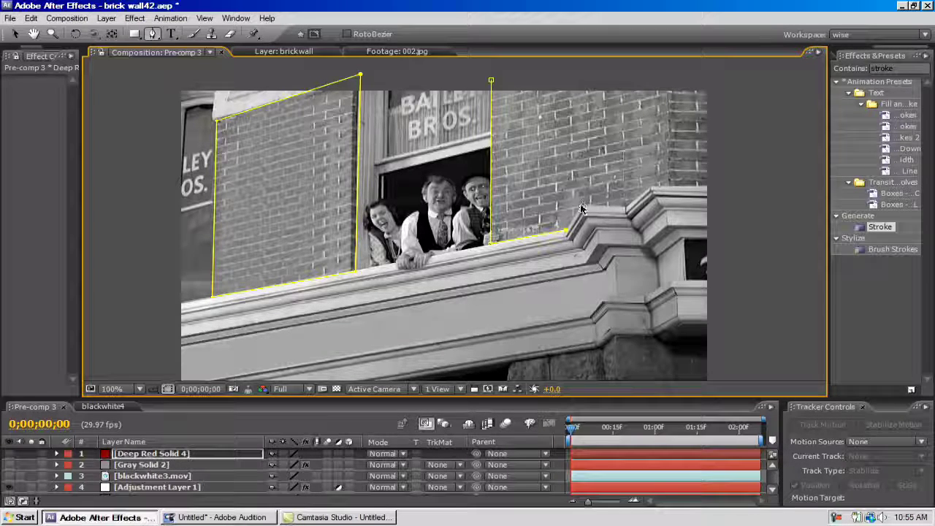
Step: Add a second mask to the deep red solid around the right brick wall, following the ledge's stepped upper edge
click(579, 206)
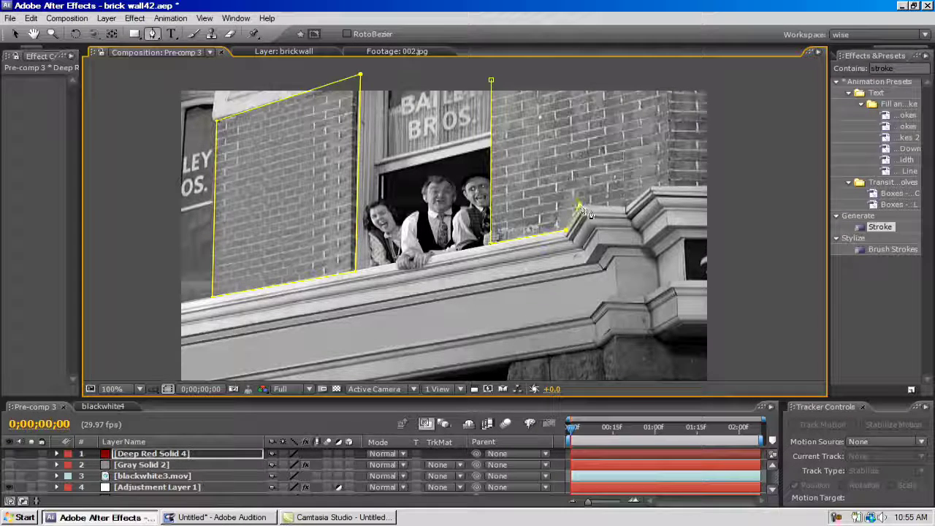
click(626, 208)
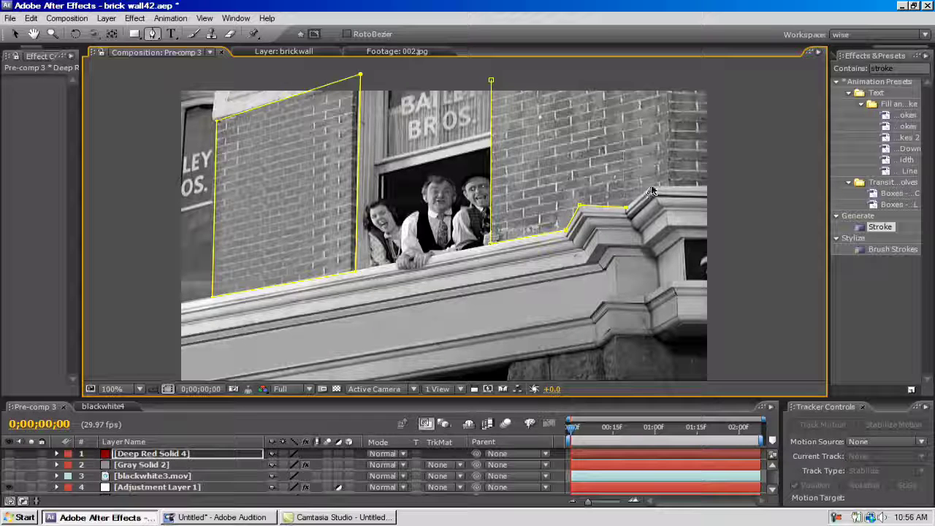
click(651, 188)
click(721, 74)
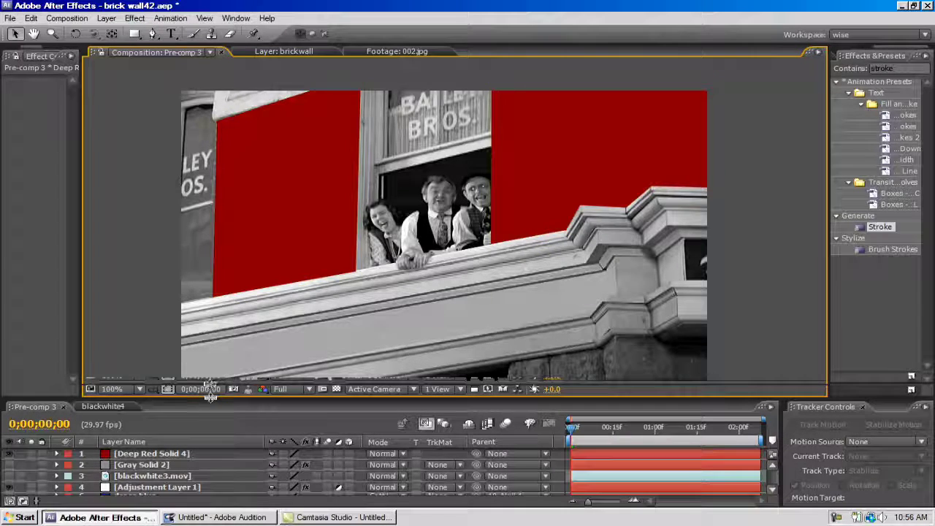
Step: Set the masked deep red solid's blending mode to Soft Light
drag(168, 452, 170, 444)
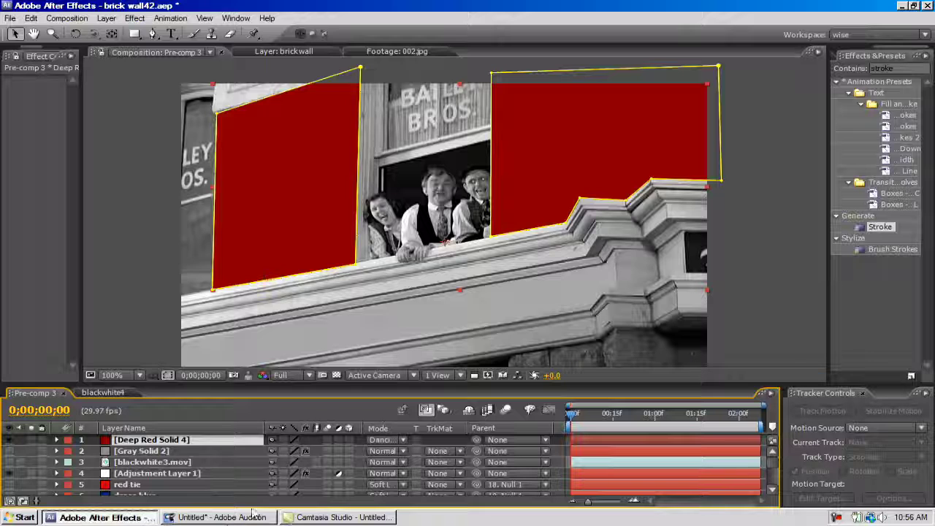
click(385, 445)
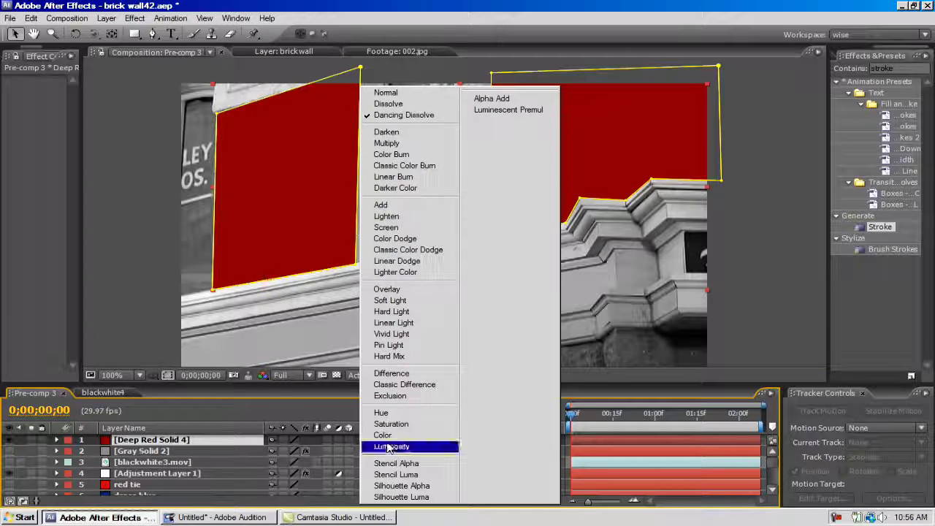
click(384, 298)
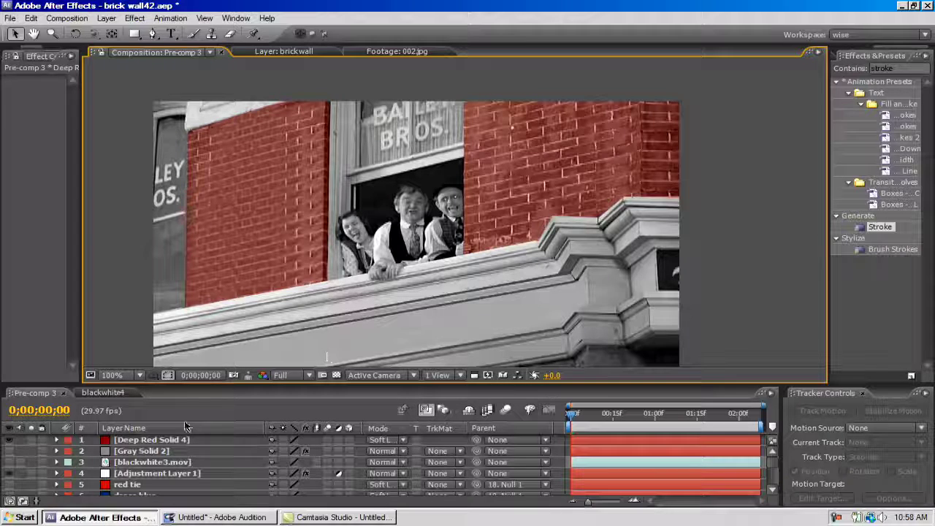
Step: Create a white solid above the deep red solid in Pre-comp 3 and hide it
click(150, 443)
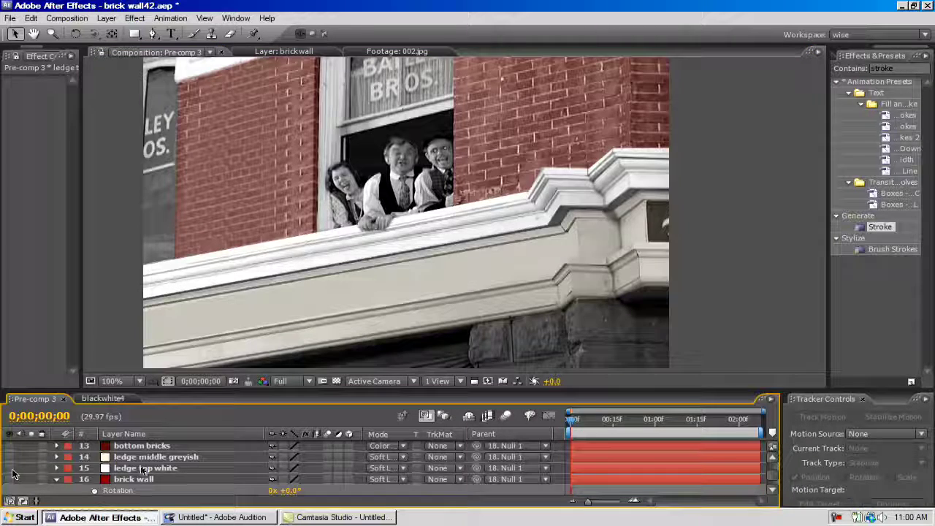
click(111, 19)
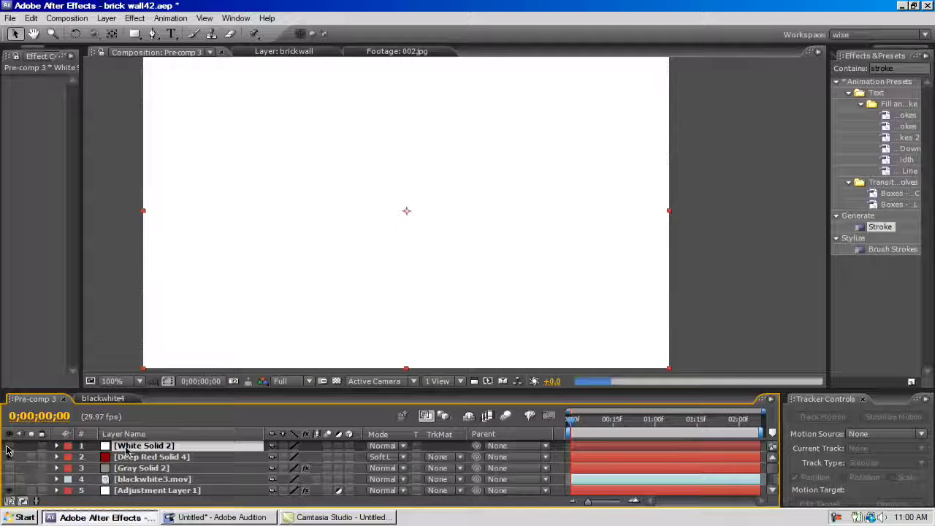
click(9, 446)
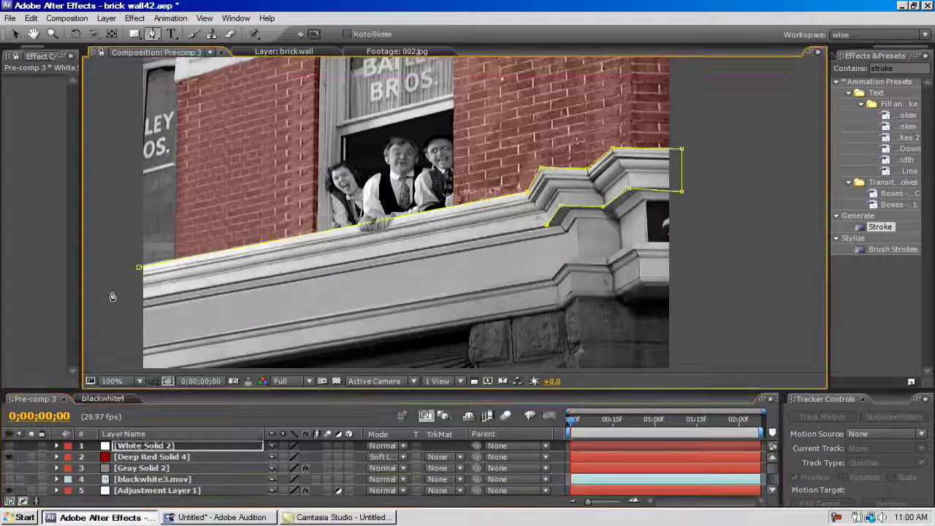
Step: Mask the white solid around the top band of the ledge and blend it over the footage in Soft Light mode
click(139, 298)
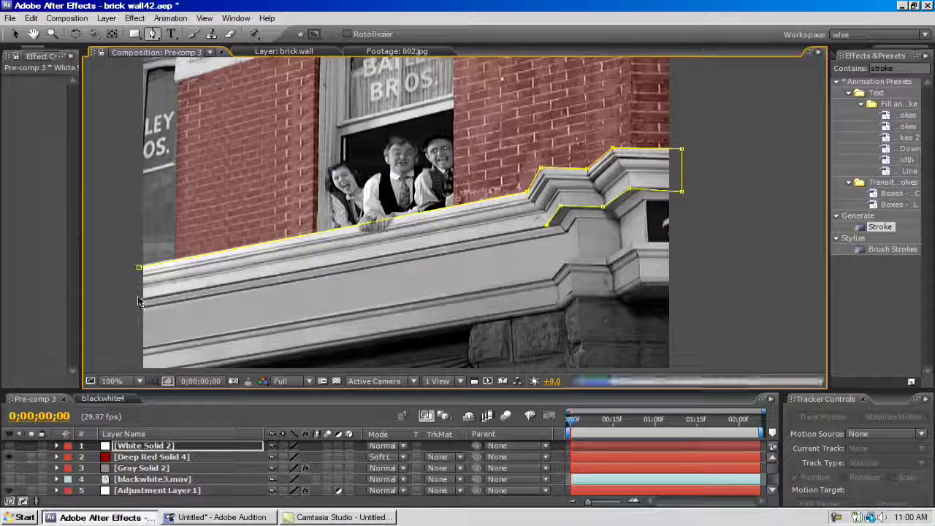
click(139, 269)
click(9, 445)
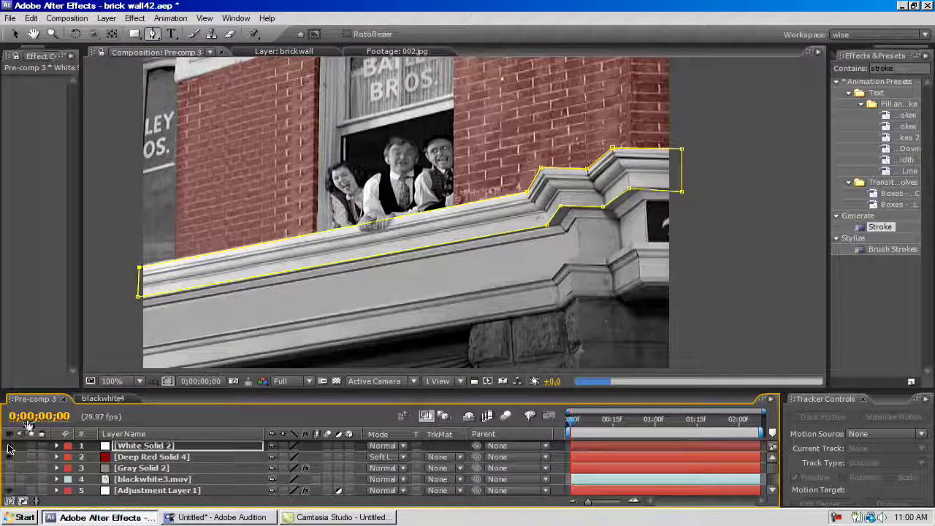
click(388, 446)
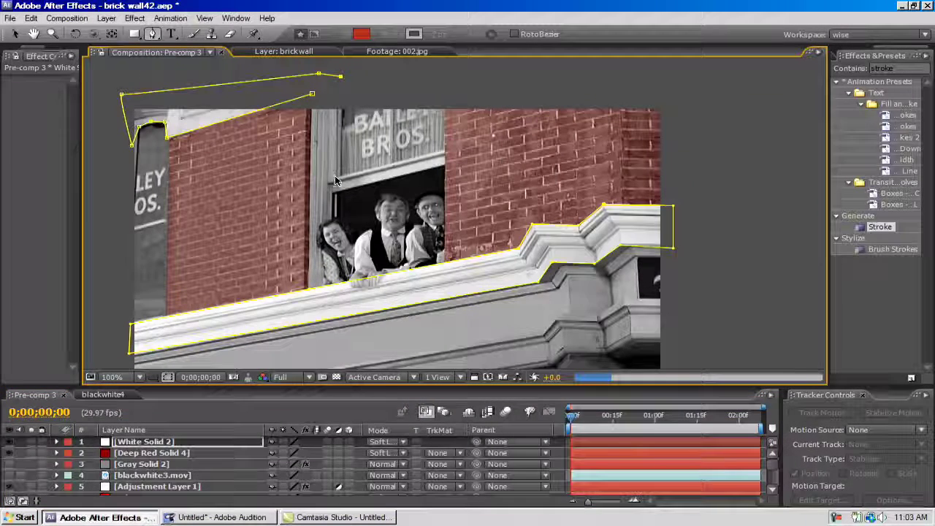
Step: Extend a second mask on the white solid from the trim above the left wall down along the window frame
click(335, 179)
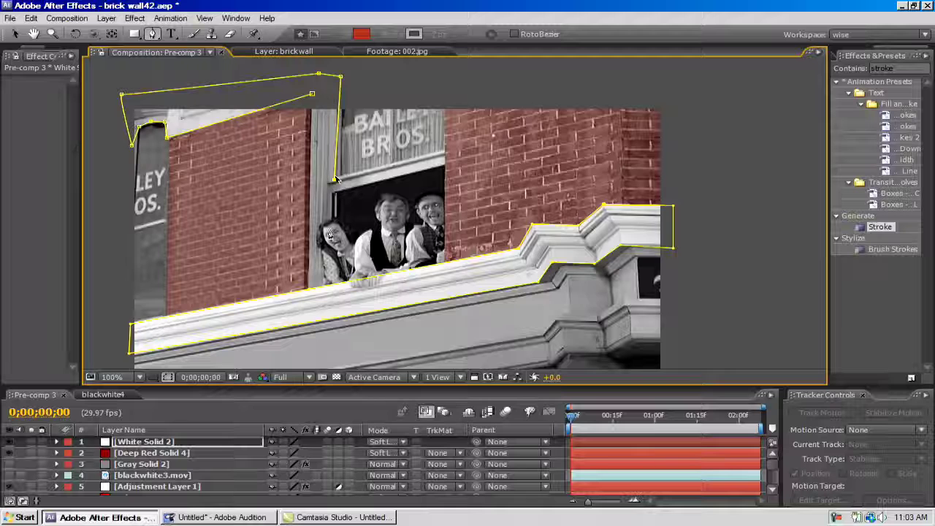
click(327, 282)
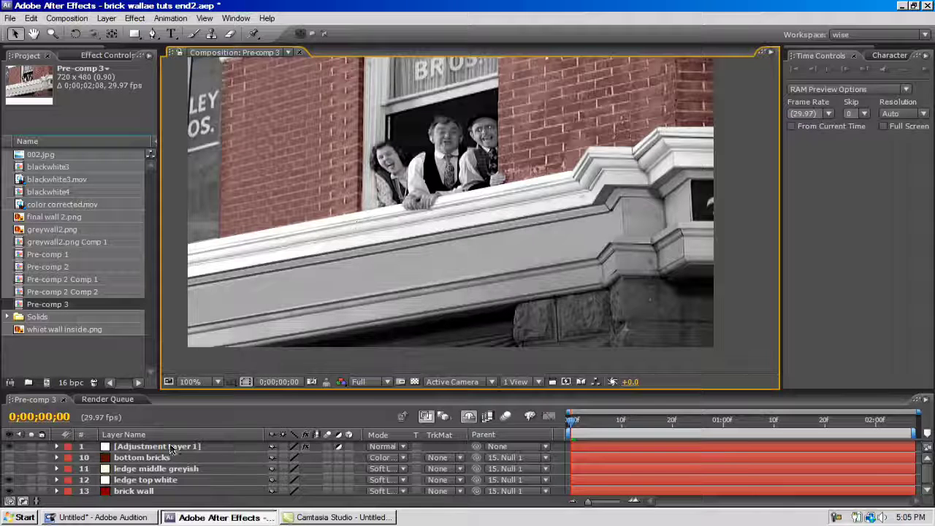
Step: Select the ledge middle greyish layer and toggle its visibility, leaving it on to tint the middle of the ledge
click(124, 470)
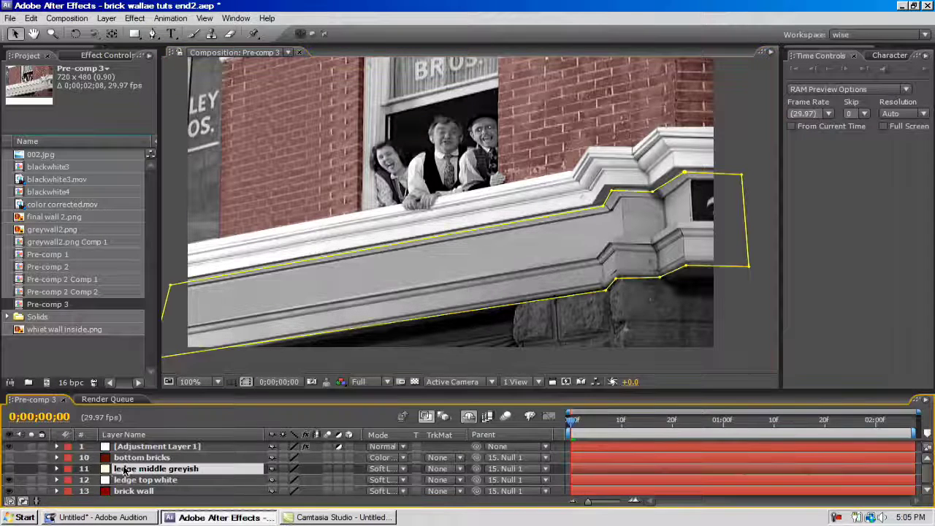
click(10, 469)
click(9, 470)
click(9, 469)
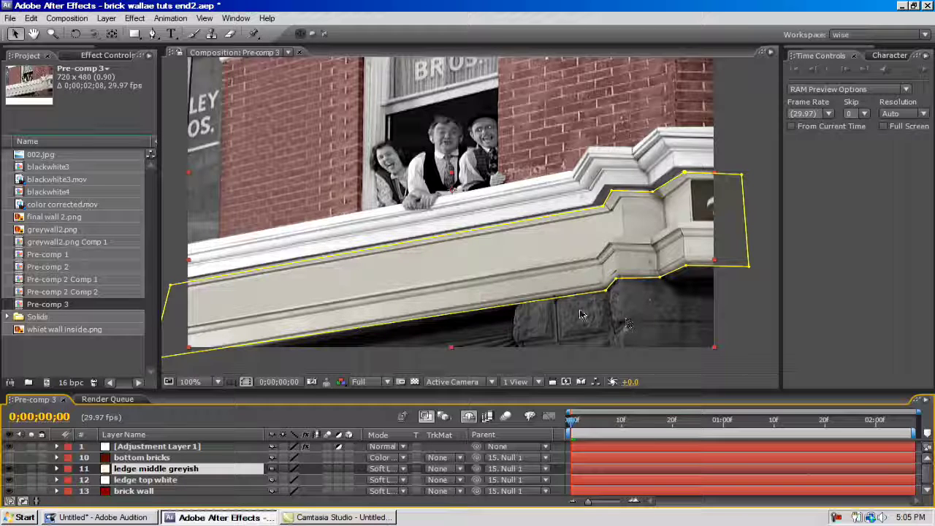
Step: Turn on the bottom bricks layer to color the stonework below the ledge
click(142, 458)
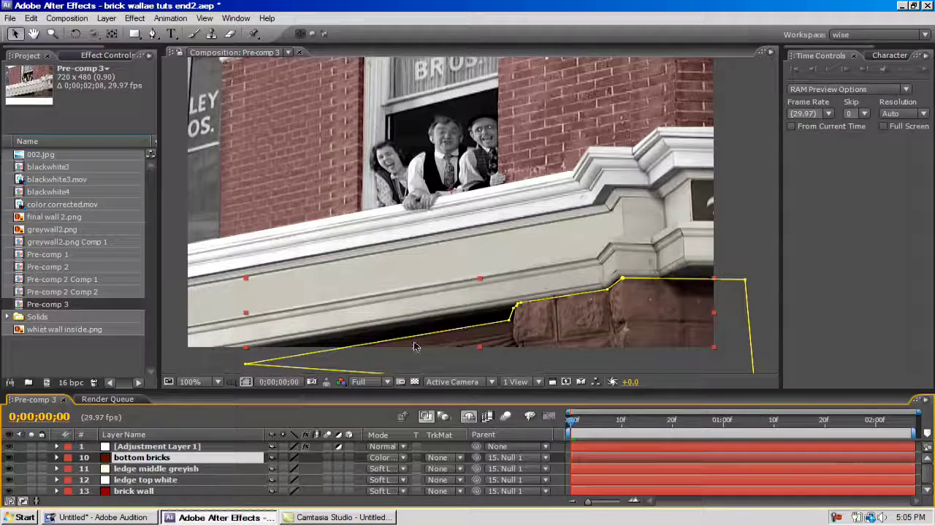
click(738, 256)
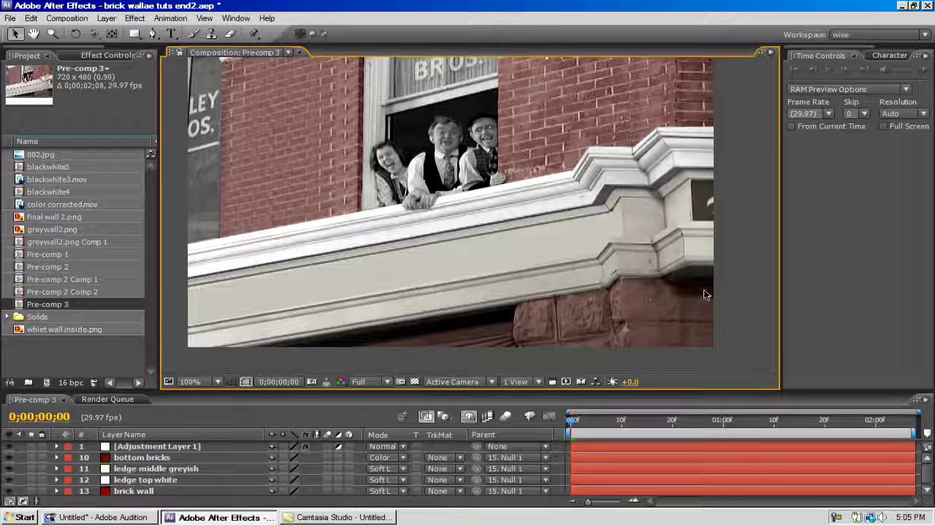
drag(436, 391, 437, 406)
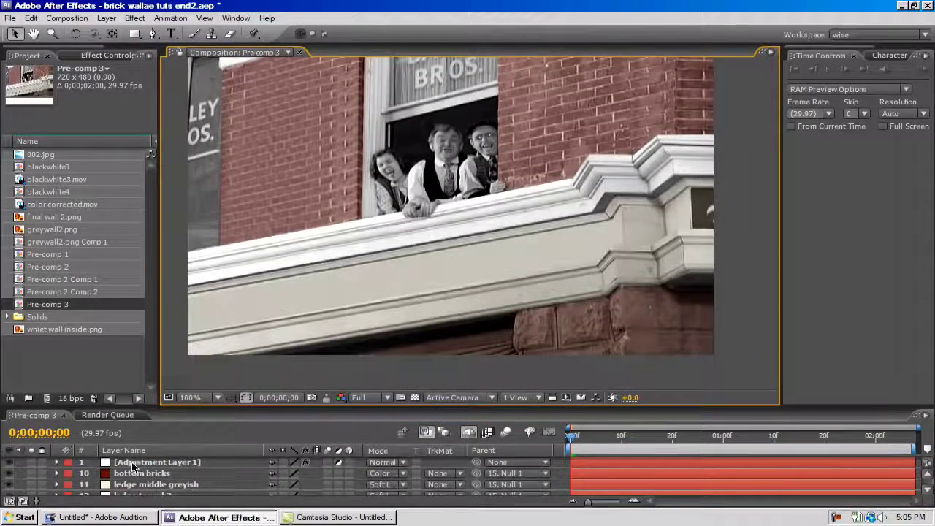
scroll(134, 468, down, 2)
click(143, 478)
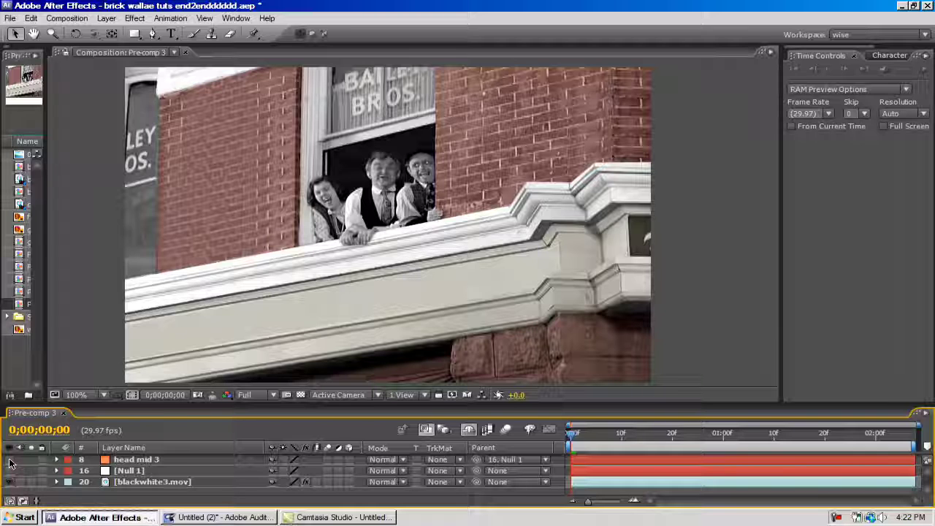
Step: Hide the head mid 3 solid and draw a closed Pen mask on it around the middle man's face
click(10, 462)
click(22, 459)
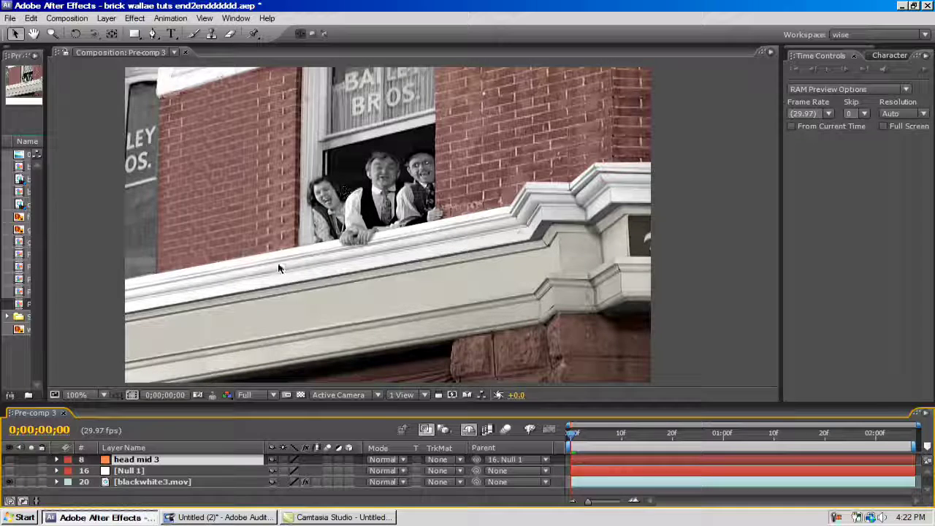
click(153, 35)
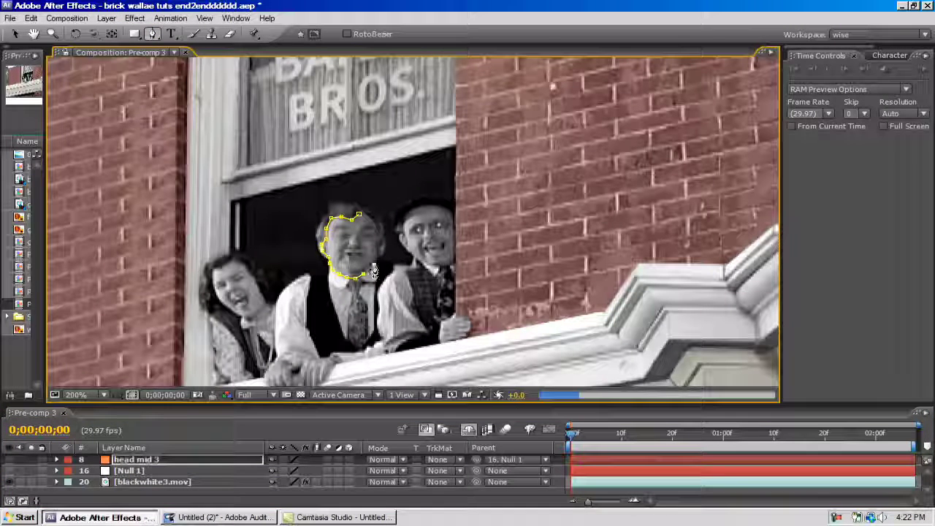
click(378, 263)
click(378, 226)
click(370, 219)
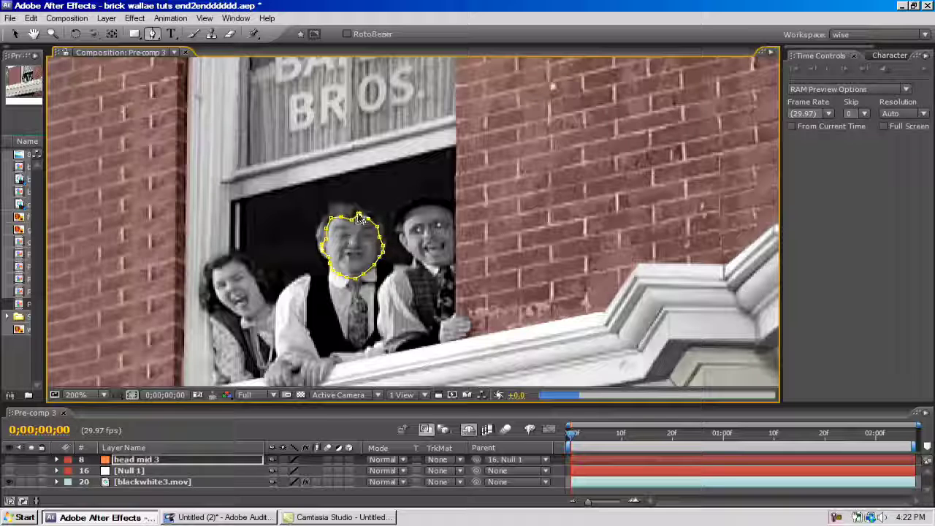
click(359, 218)
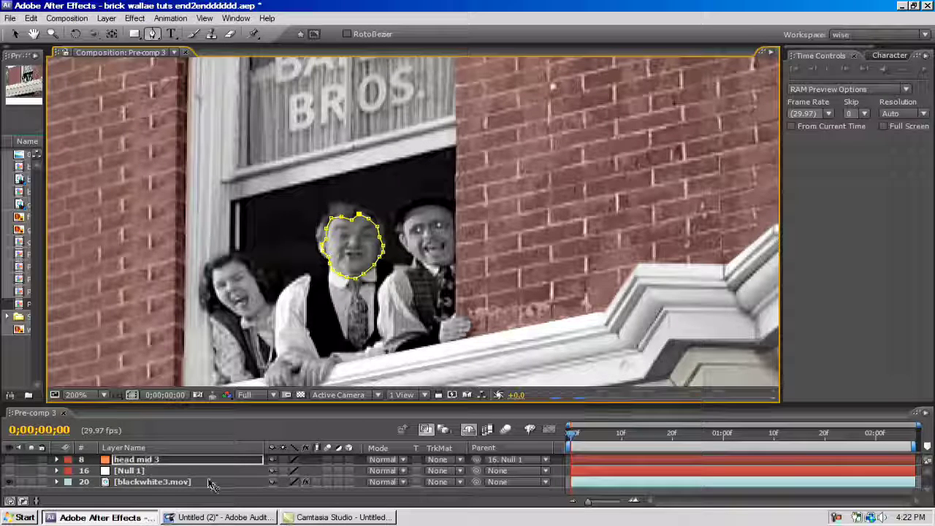
Step: Feather the head mid 3 mask by 7 pixels and show the layer again
key(f)
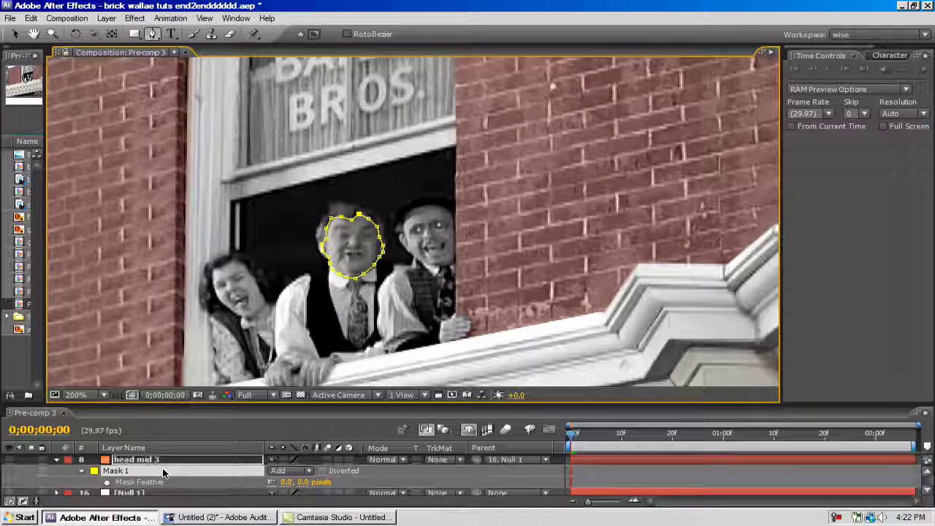
click(284, 482)
text(7)
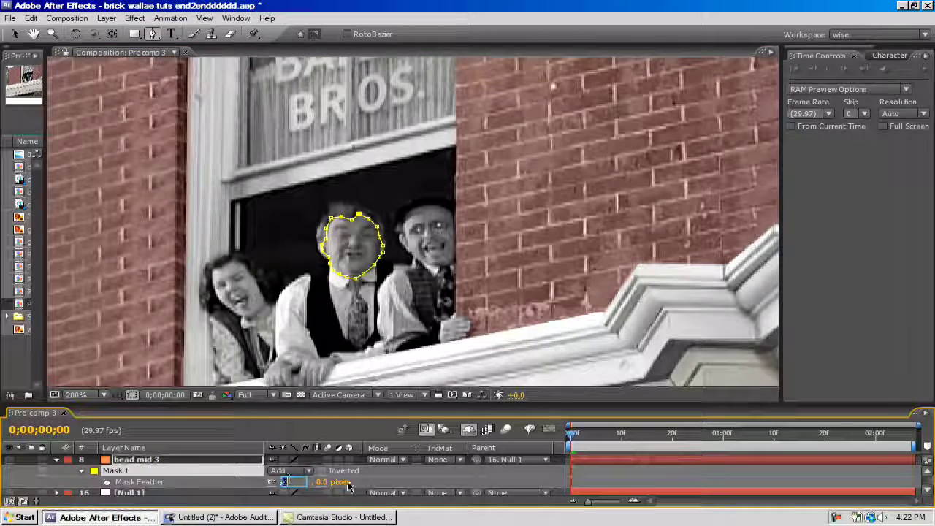
key(Return)
click(223, 474)
click(87, 483)
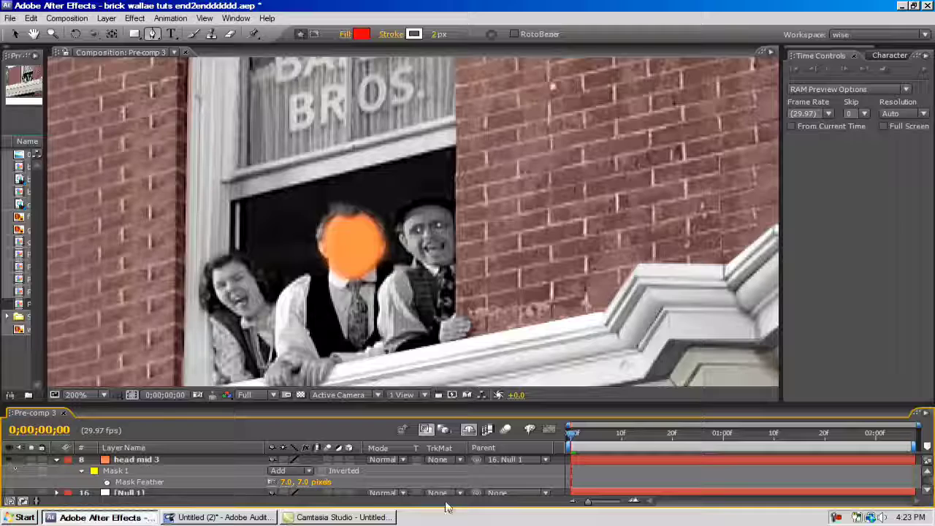
Step: Set the head mid 3 layer's blending mode to Soft Light and check the tint on the face
click(383, 460)
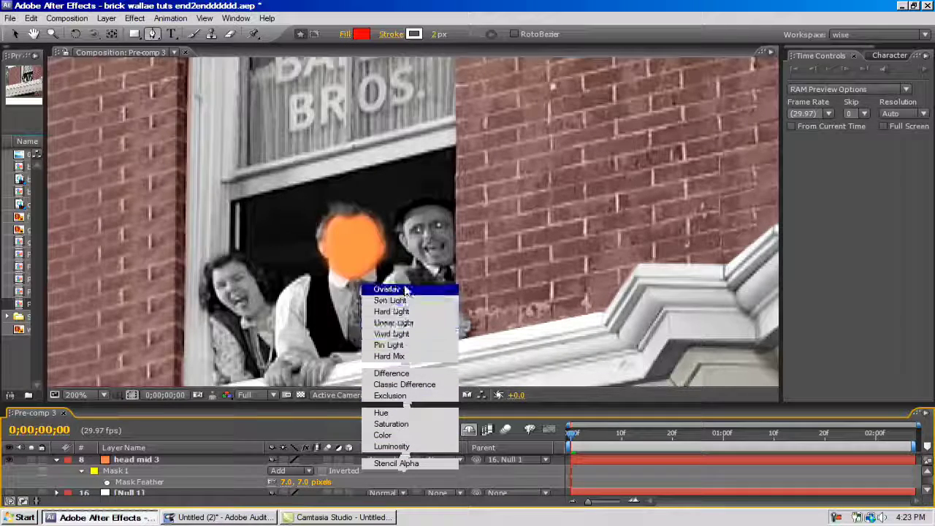
click(389, 300)
scroll(87, 156, down, 1)
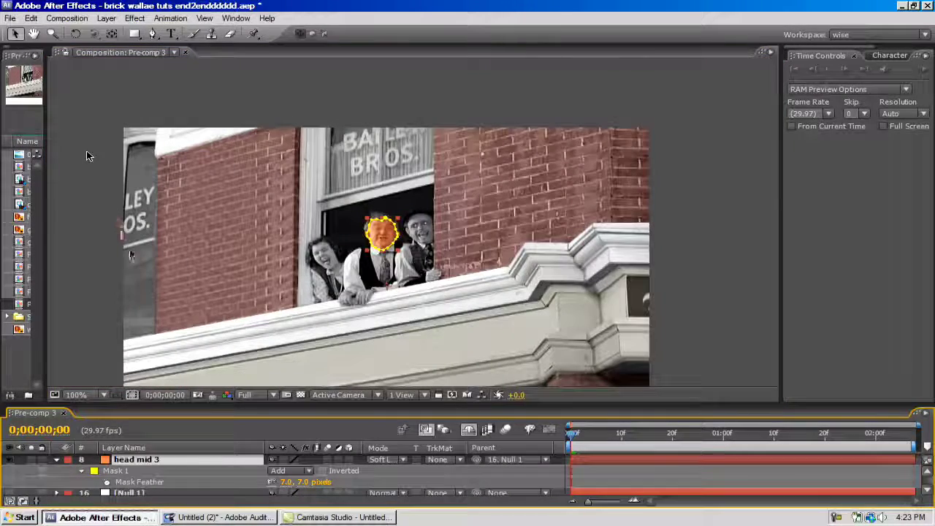
click(87, 156)
scroll(302, 318, up, 1)
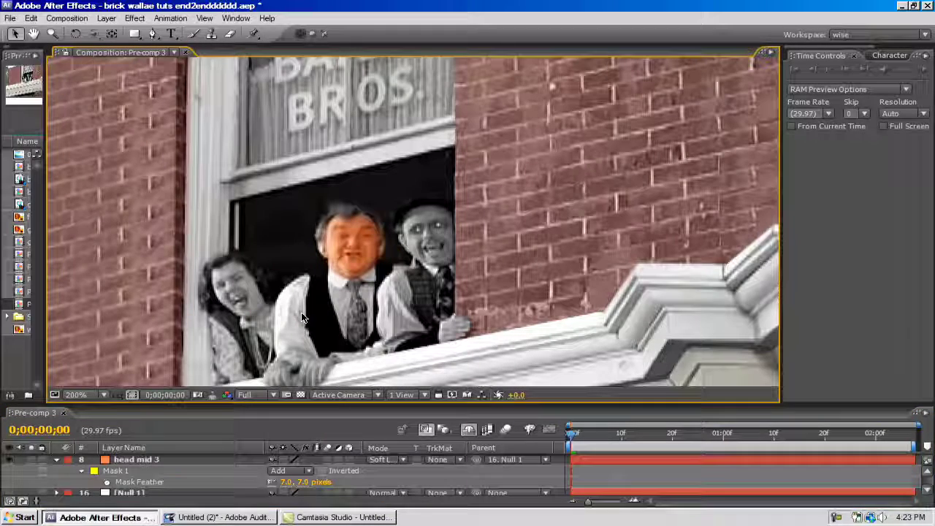
Step: Set the head mid 3 layer's opacity to 70% and add a Position keyframe on it at 0;00;00;00
click(208, 460)
key(t)
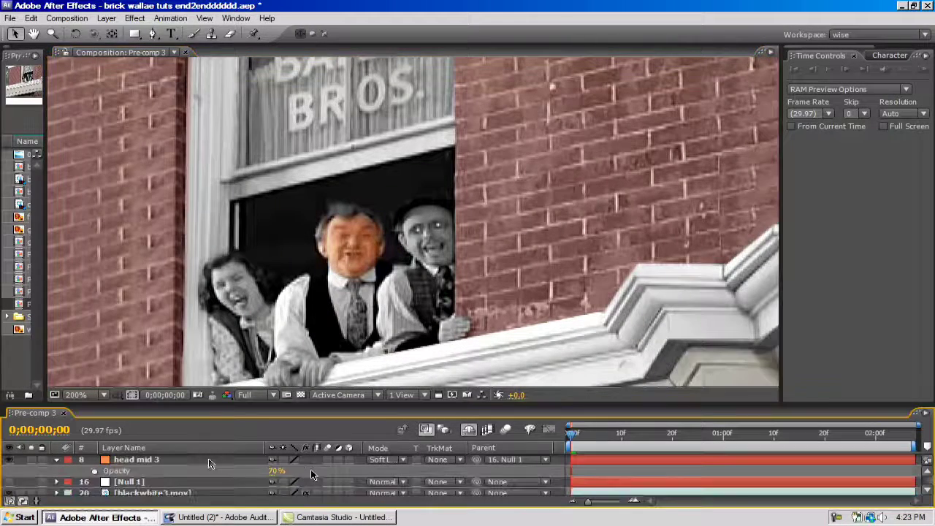
click(57, 461)
click(57, 461)
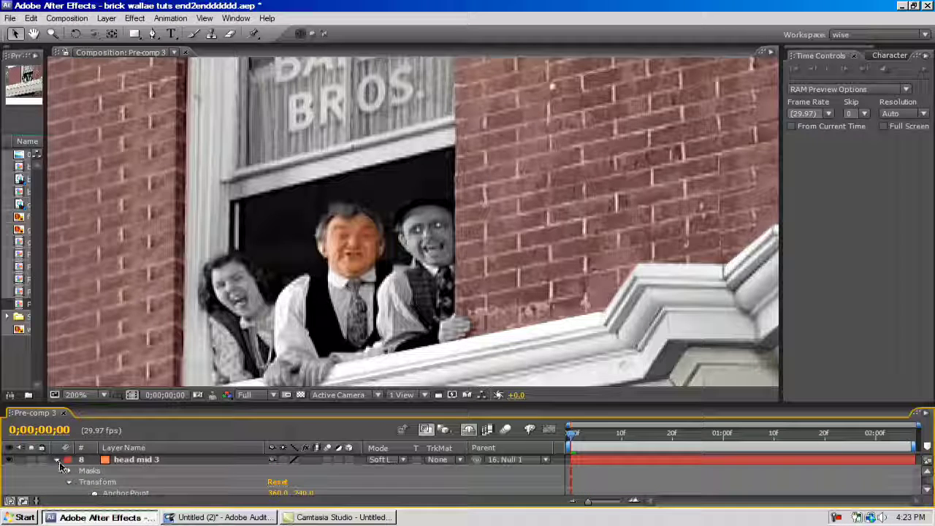
scroll(86, 472, down, 1)
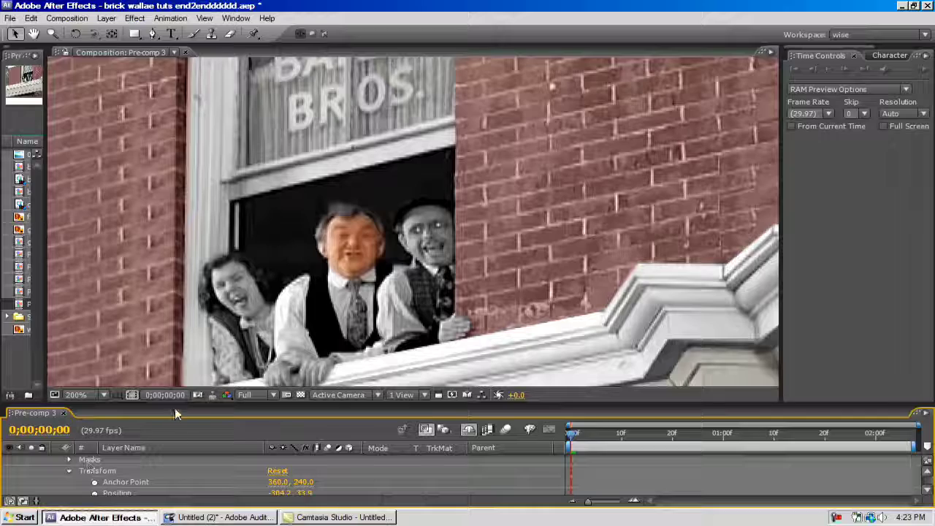
scroll(59, 462, down, 2)
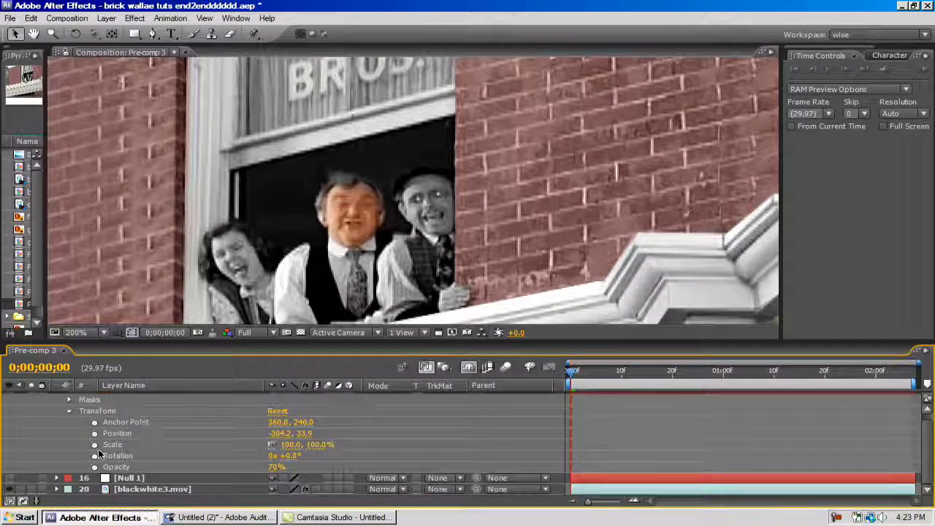
click(94, 433)
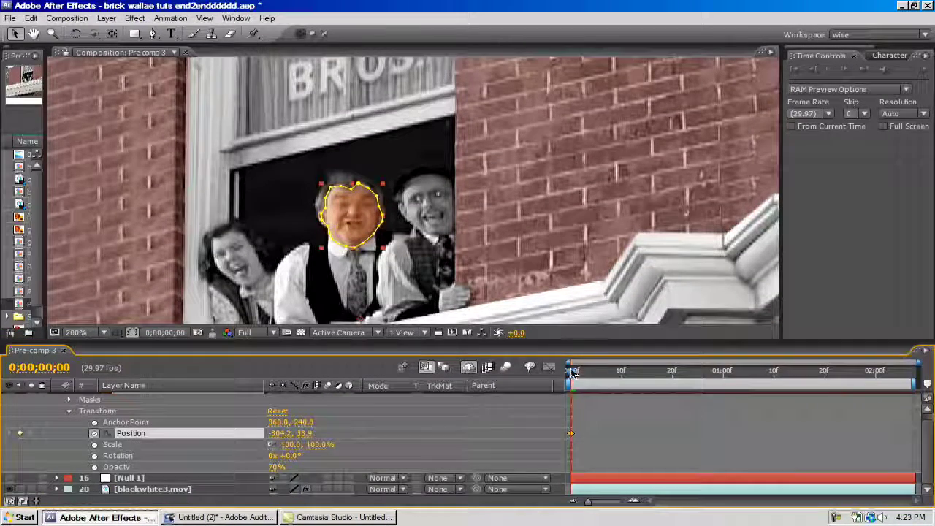
Step: Keyframe the head mid 3 layer's position at 0;00;01;07 so its mask covers the middle man's face
drag(573, 373, 759, 373)
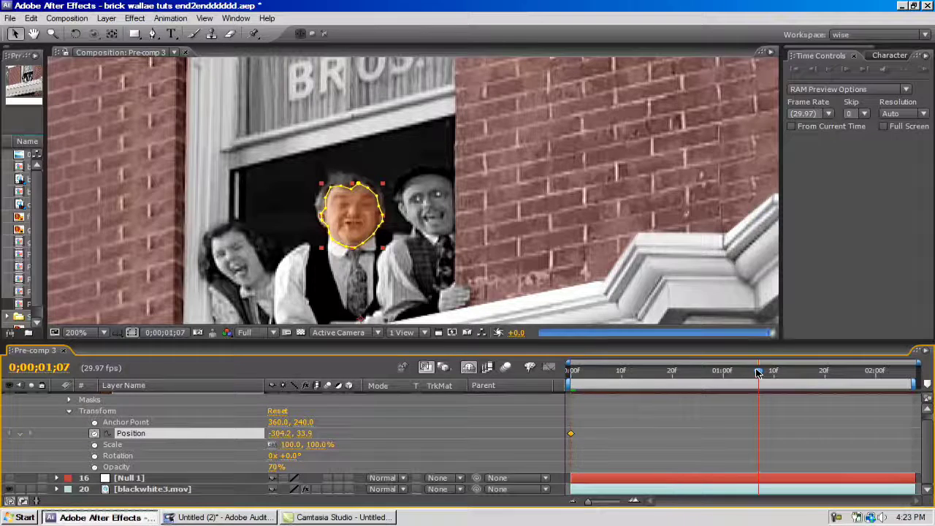
drag(358, 214, 346, 212)
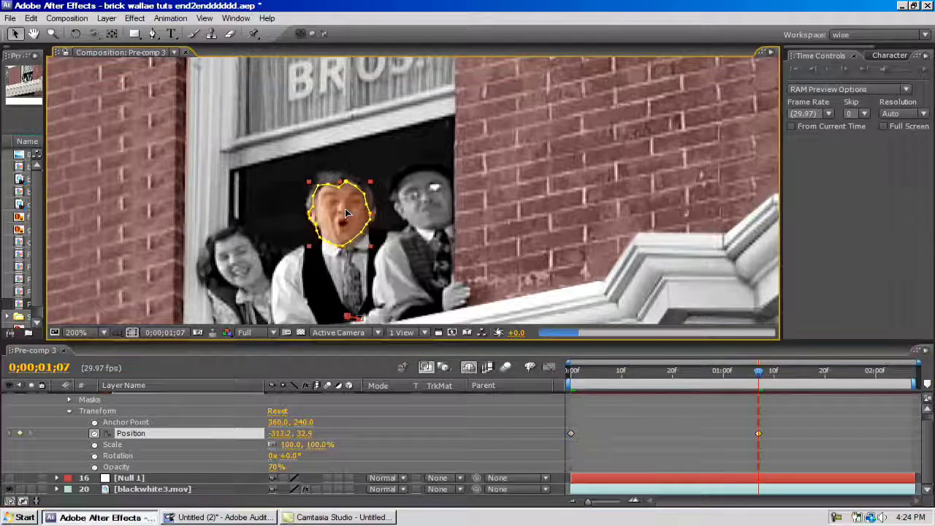
key(Right)
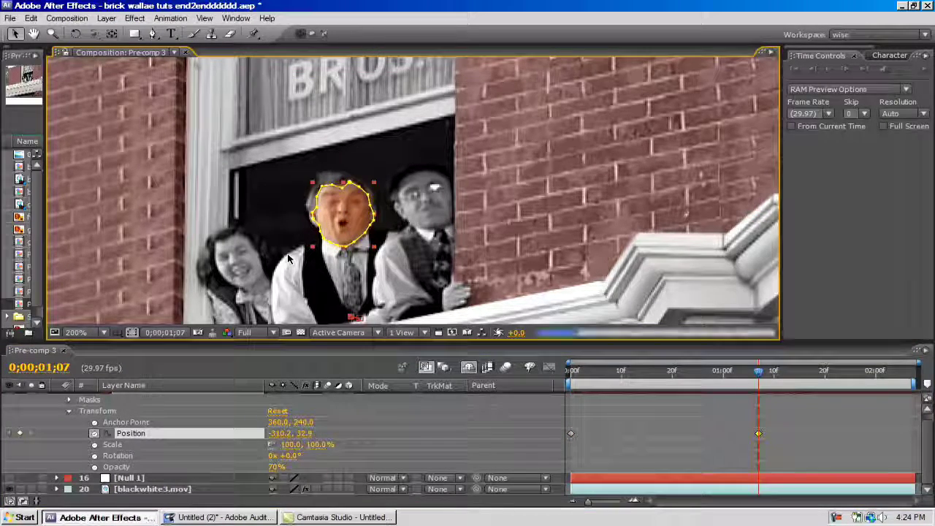
key(ctrl+shift+a)
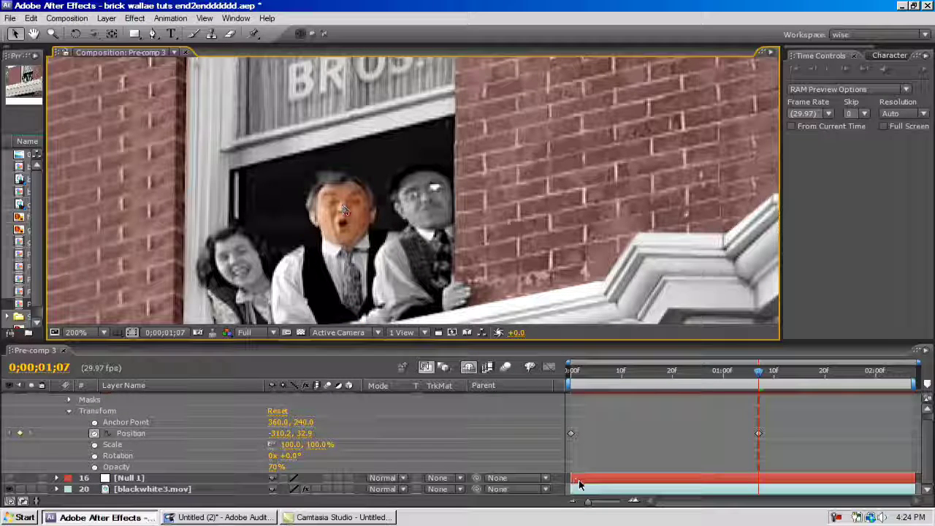
Step: Realign the head mid 3 mask with the middle man's face at 0;00;02;07 by adding another Position keyframe
drag(761, 373, 913, 375)
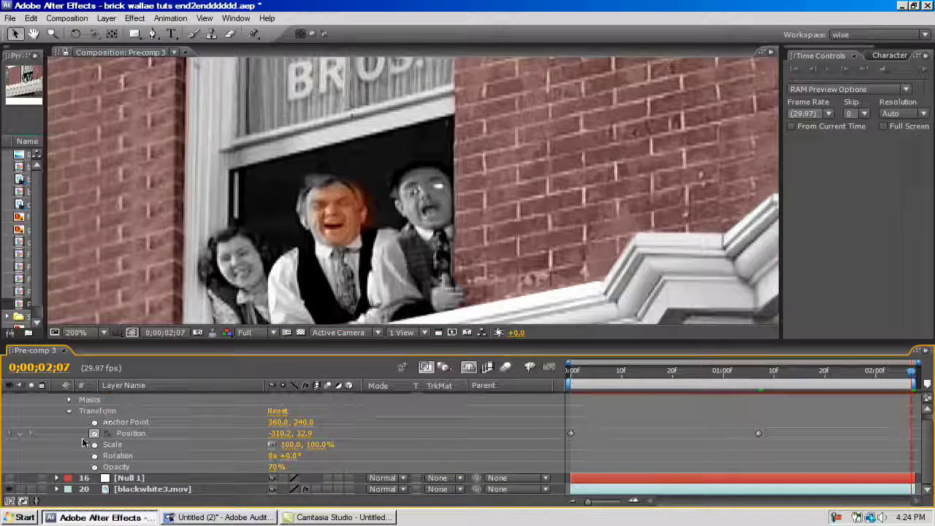
click(119, 402)
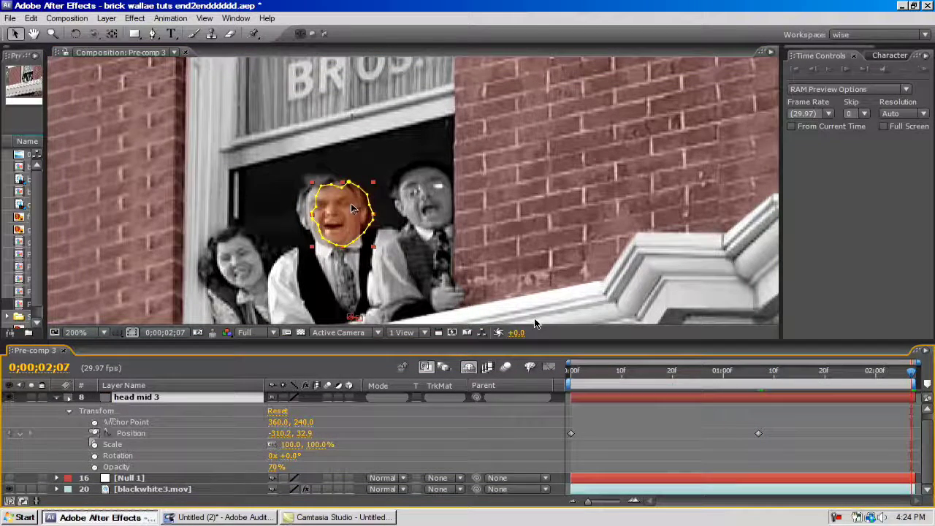
drag(352, 208, 340, 210)
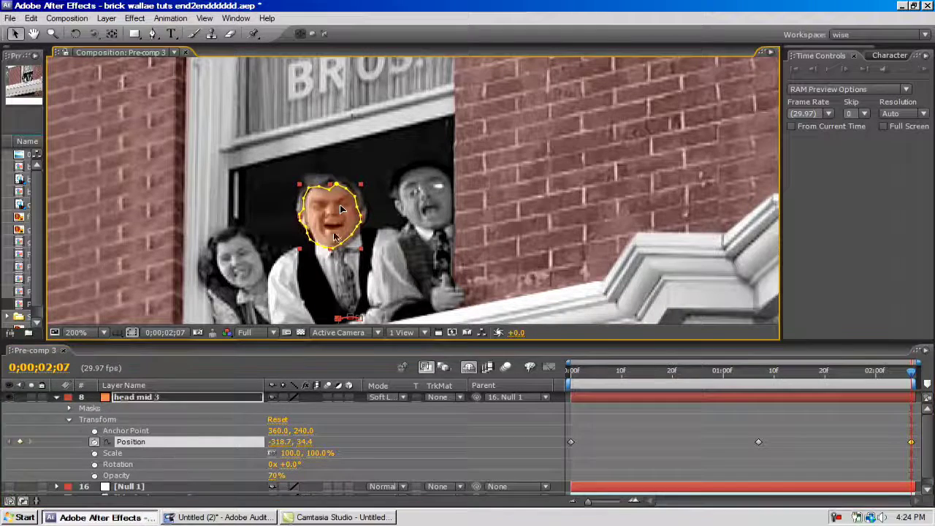
Step: Keyframe head mid 3's Mask Path around 0;00;02;00 to fit the middle man's face, and check the tint in the whole frame
click(69, 408)
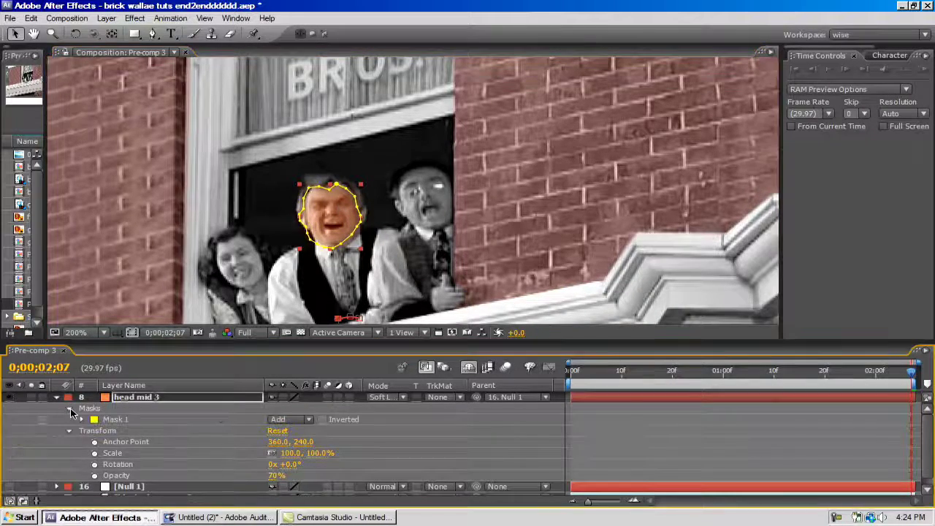
click(81, 419)
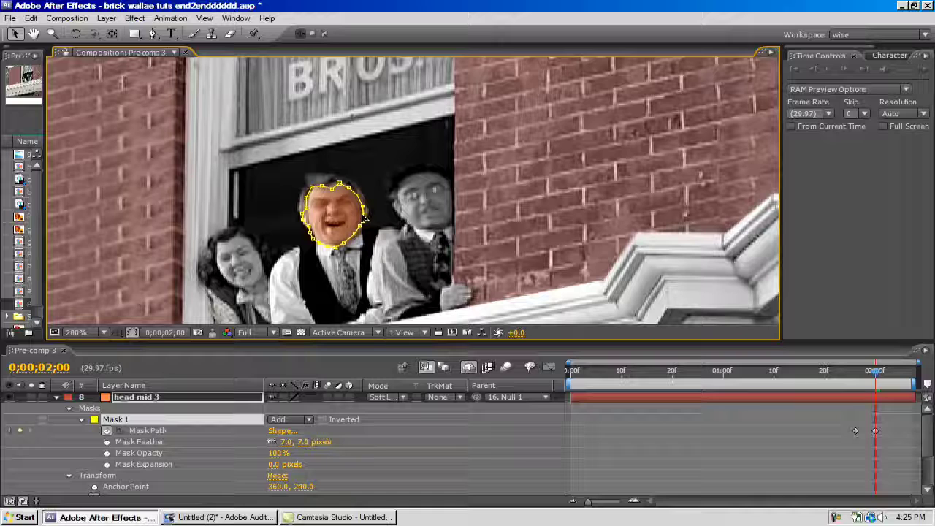
scroll(284, 225, down, 4)
click(282, 224)
scroll(282, 224, up, 4)
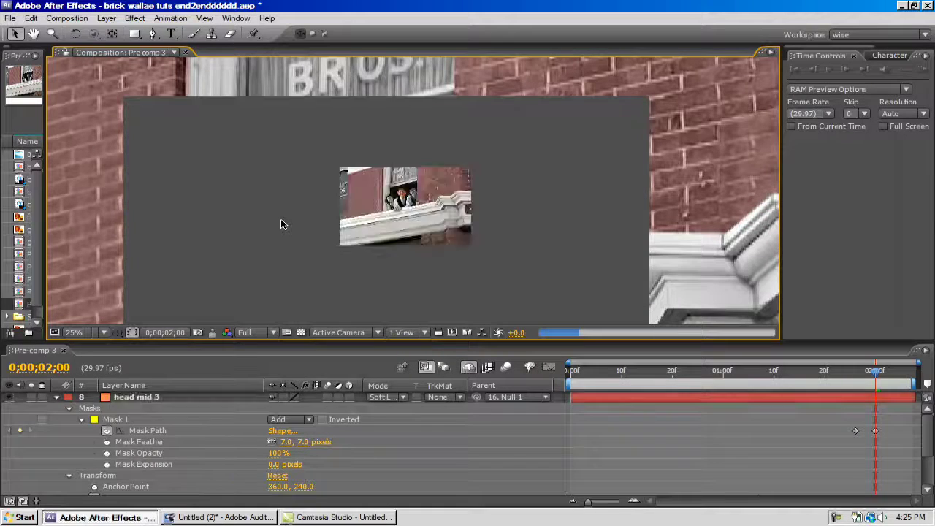
scroll(281, 218, down, 1)
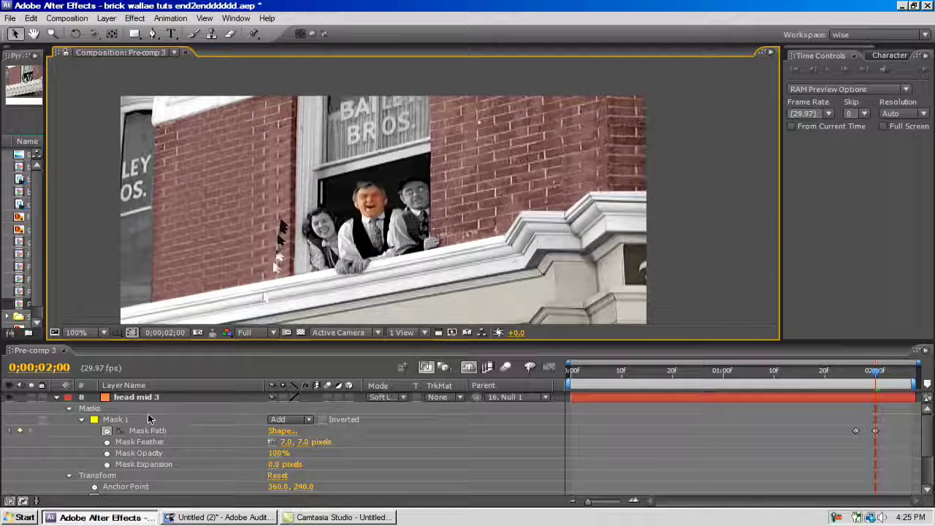
key(period)
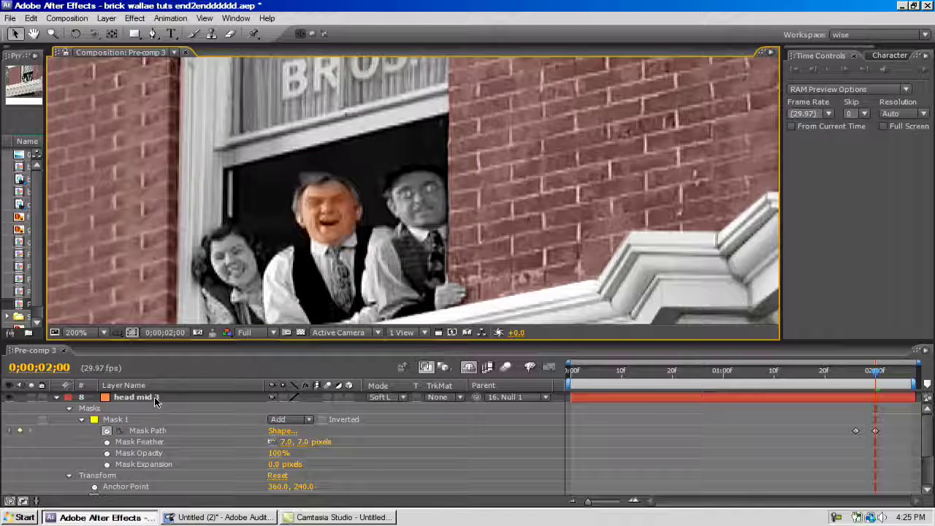
Step: Set the head mid 3 layer's opacity to 65% and review the tinted face back to the first frame
click(154, 397)
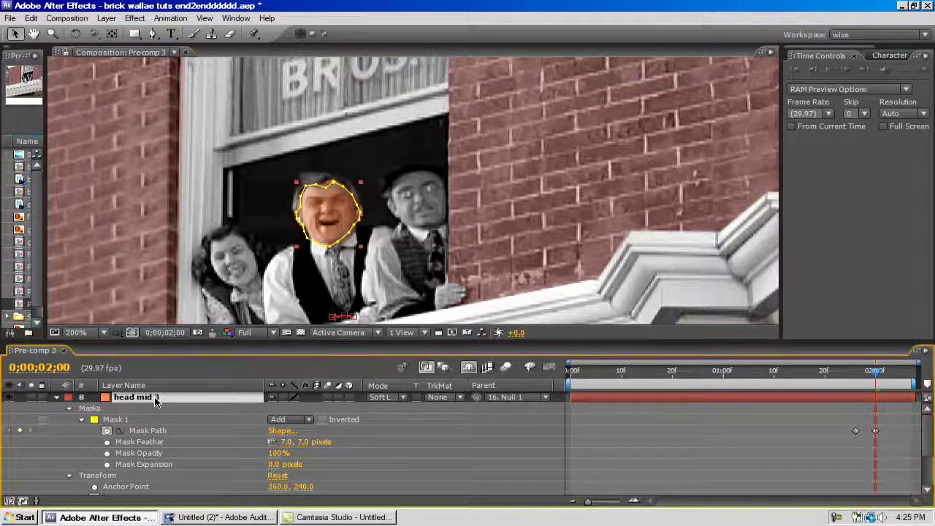
key(t)
drag(275, 409, 266, 409)
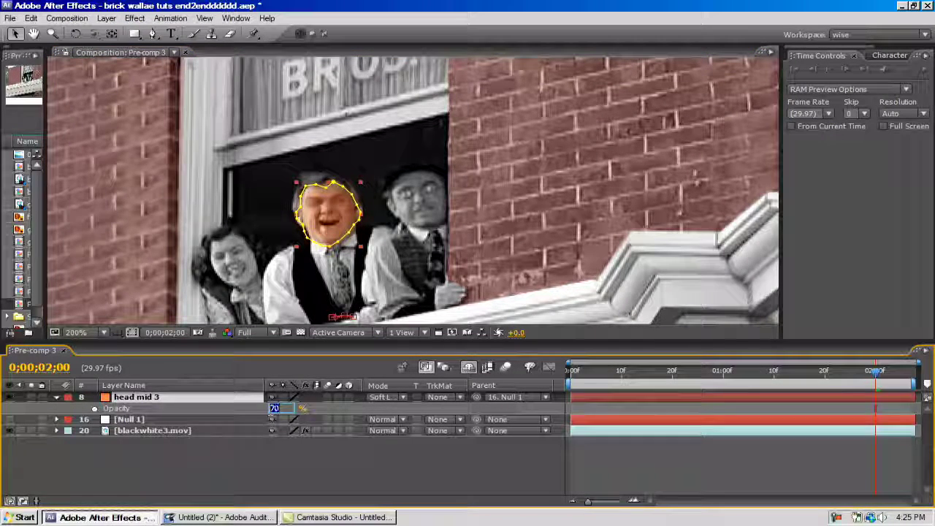
key(F2)
key(comma)
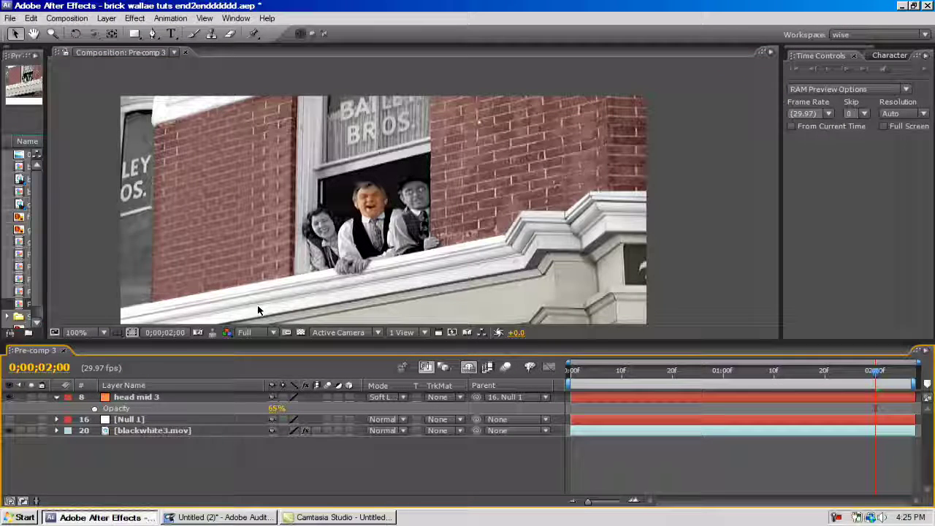
key(t)
click(708, 373)
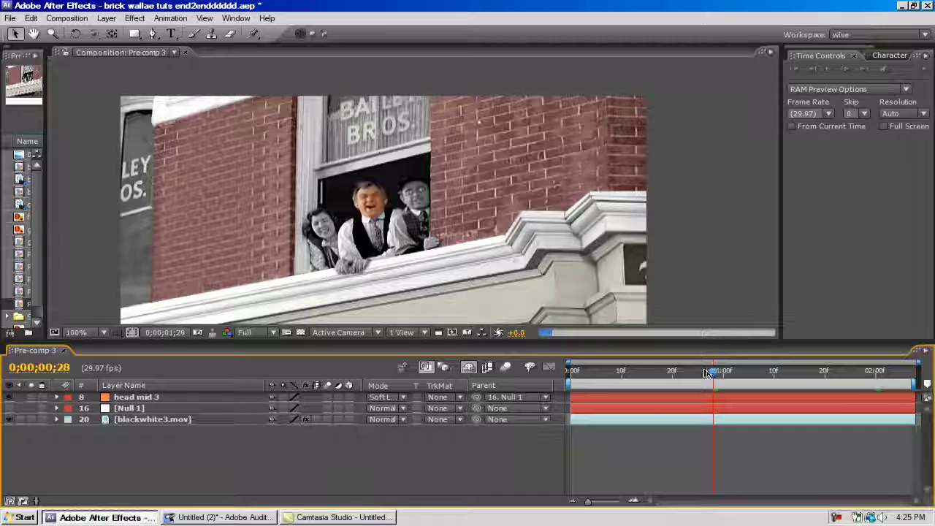
drag(707, 373, 553, 378)
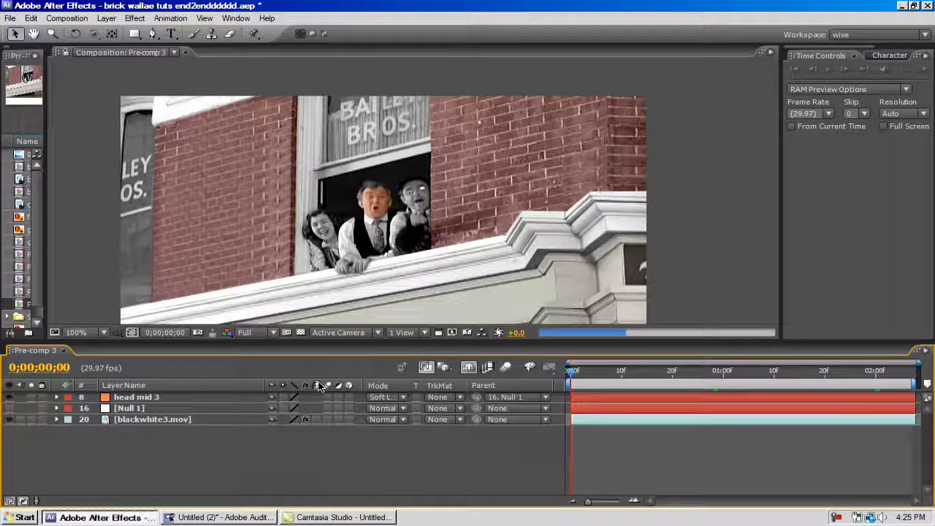
Step: Inspect the head left mask on the woman's face and turn on the head right layer to tint the bespectacled man's face
key(ctrl+z)
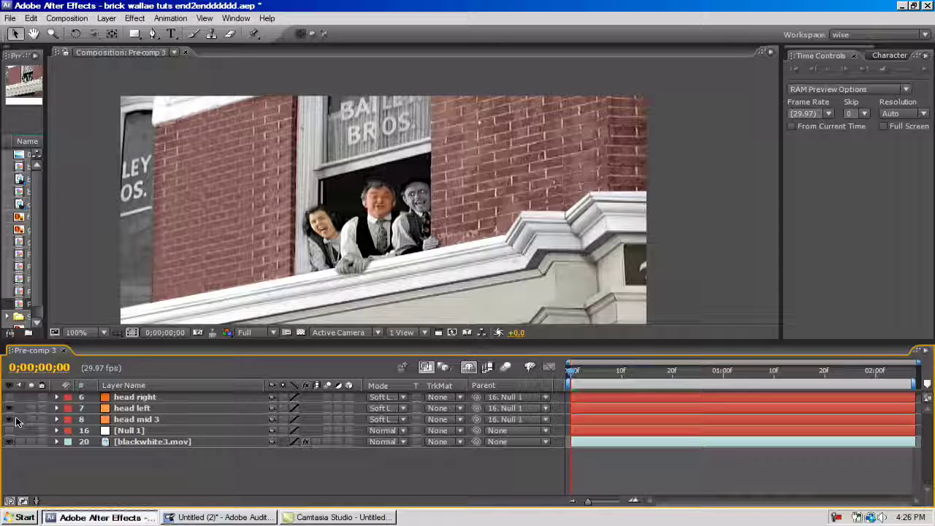
click(123, 408)
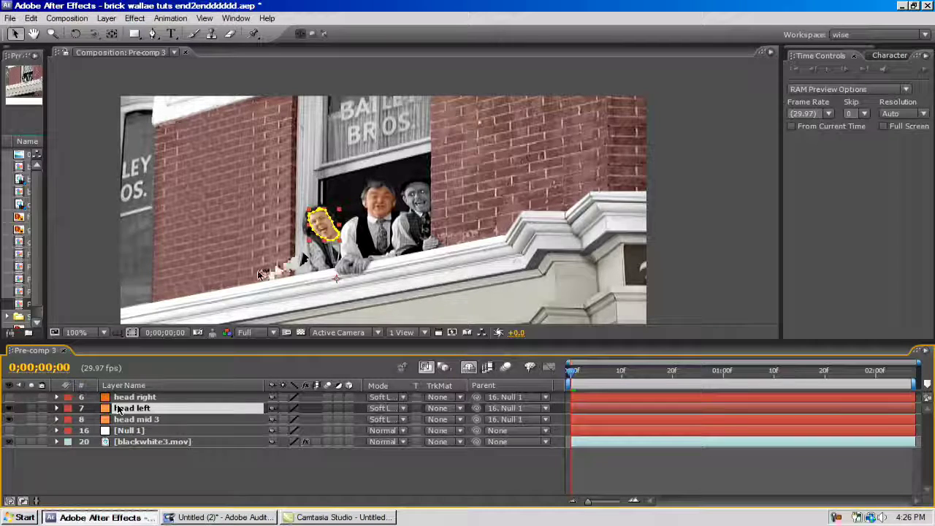
key(period)
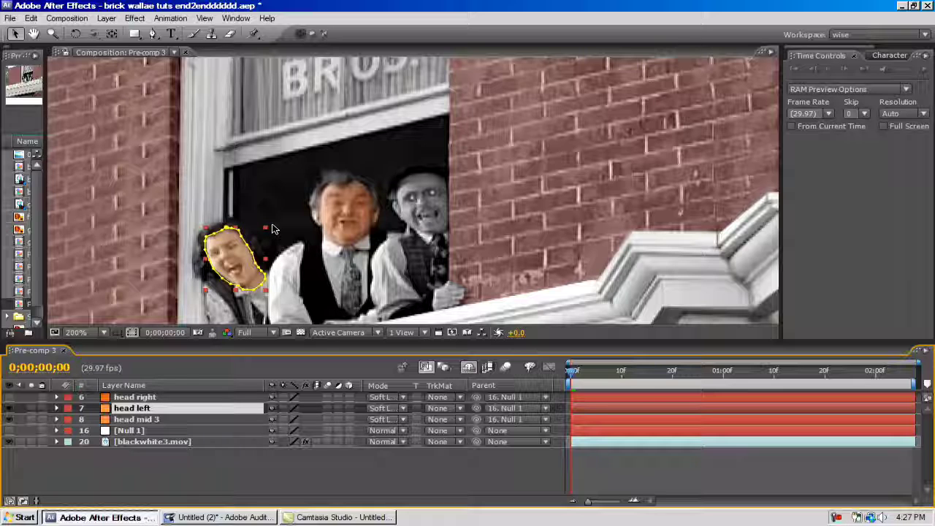
click(128, 397)
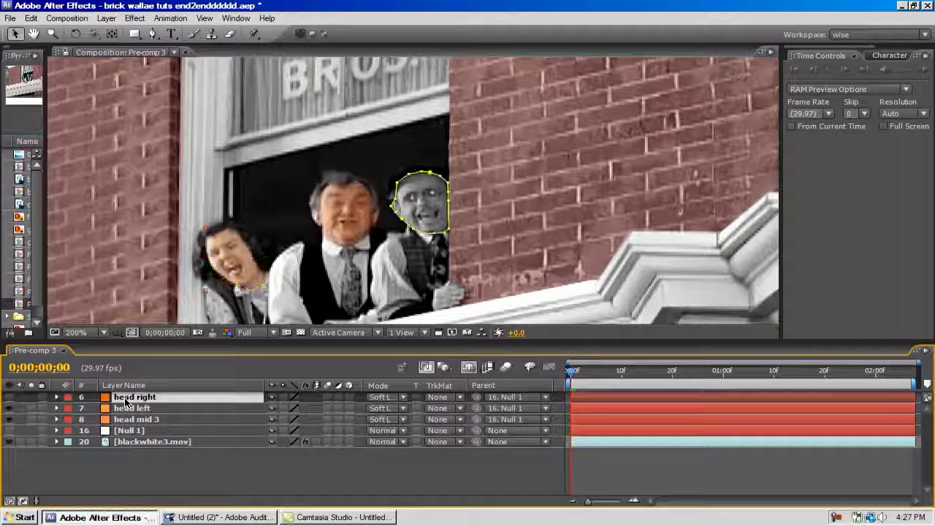
click(9, 397)
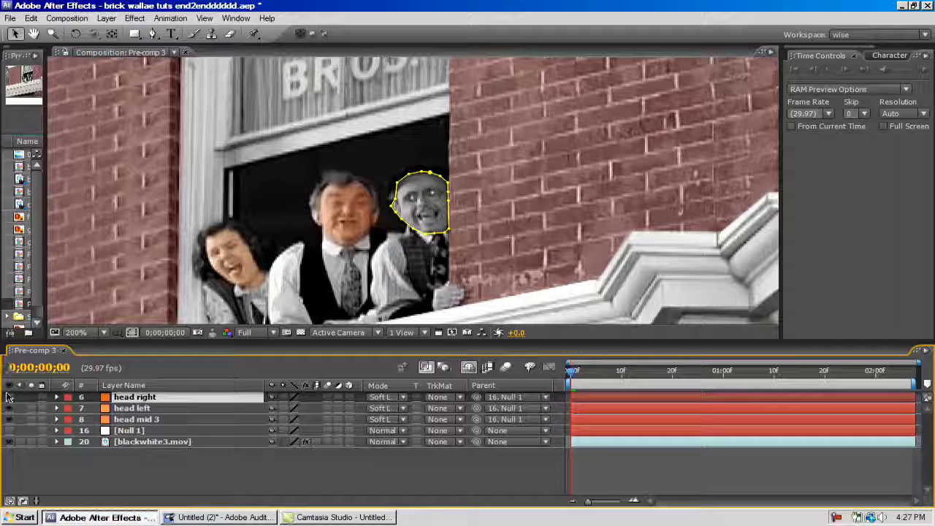
click(244, 255)
scroll(244, 255, down, 1)
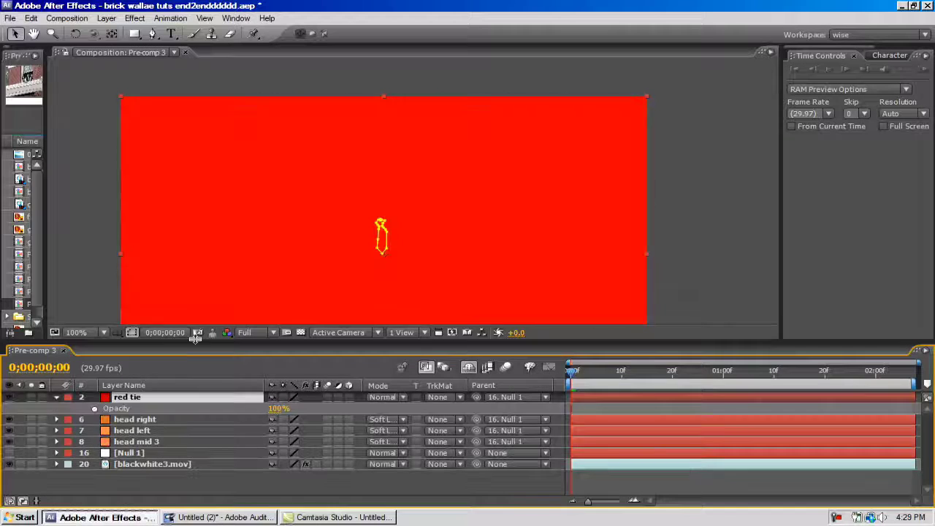
Step: Hide the red tie solid to expose the middle man's tie, and show it again limited to its tie-shaped mask
click(68, 221)
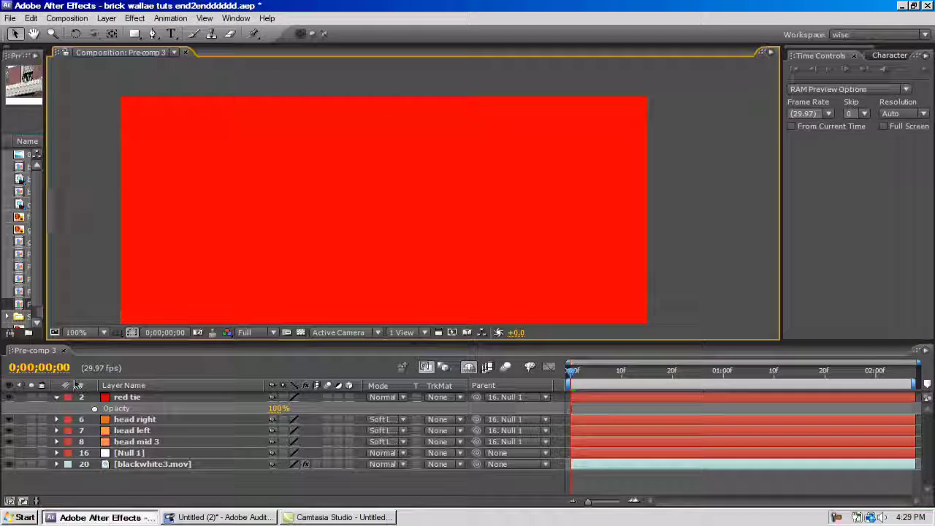
click(18, 396)
key(KP_0)
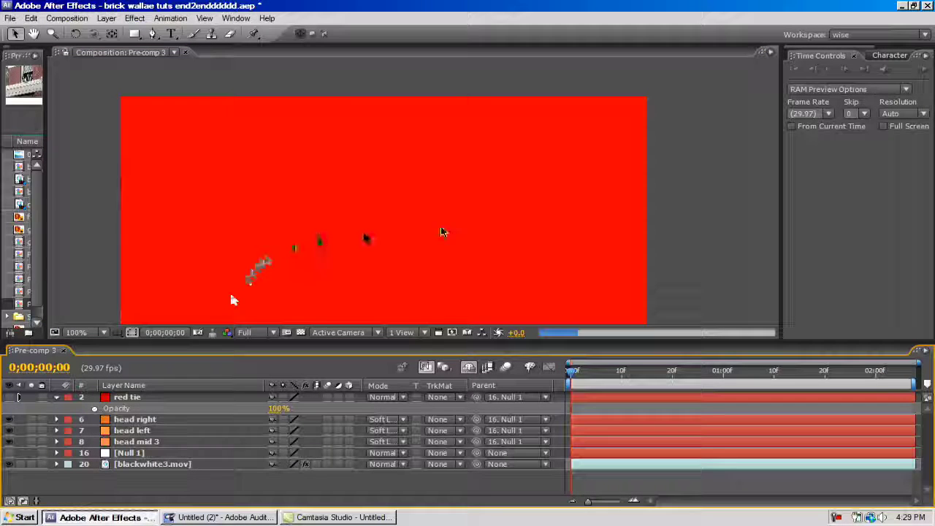
click(379, 218)
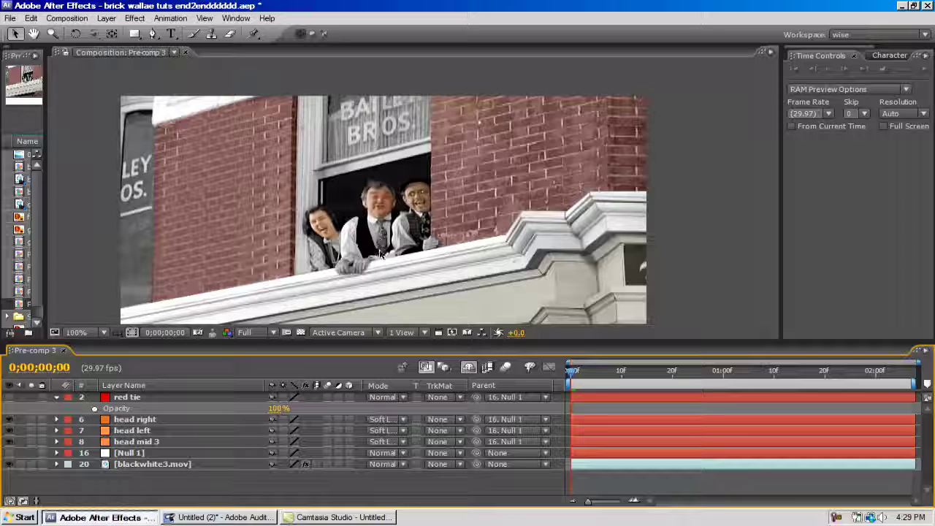
click(11, 399)
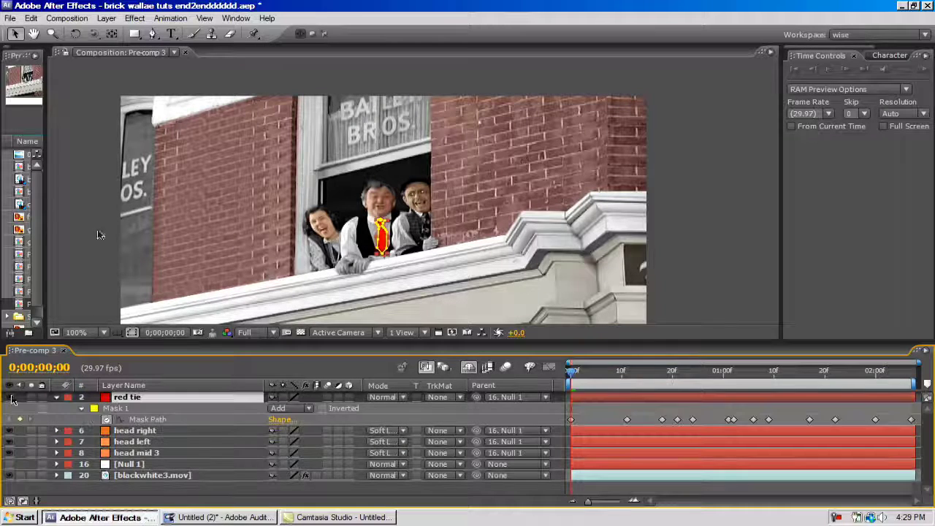
Step: Check the solid red tie without its mask outline, and set the red tie layer's blending mode to Soft Light
click(83, 147)
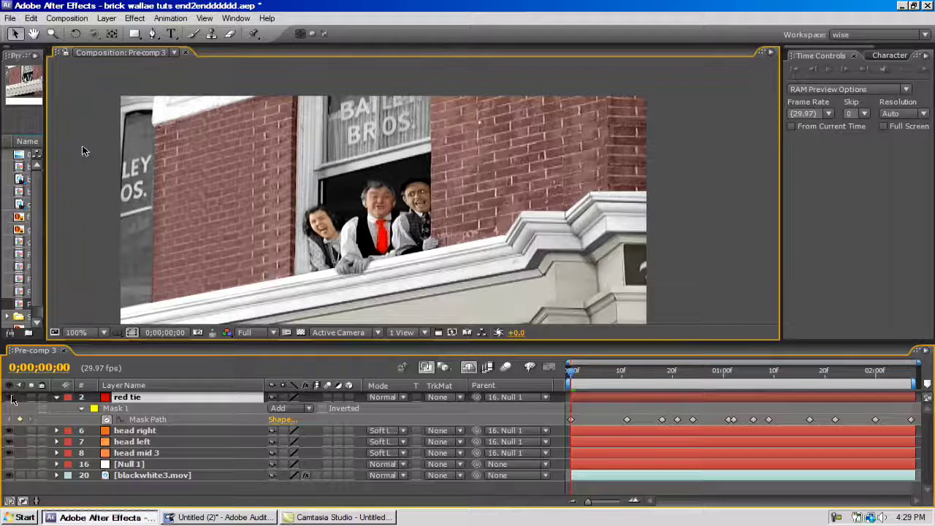
click(127, 397)
click(414, 246)
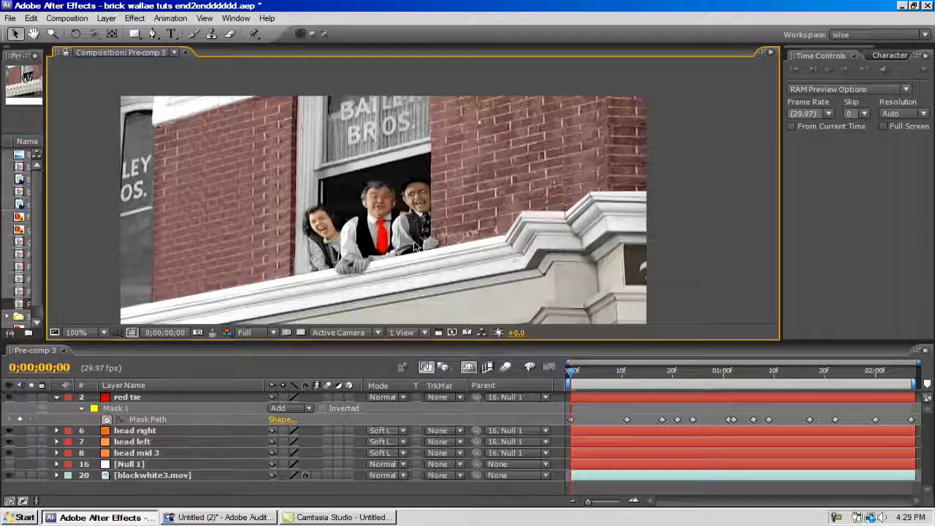
click(404, 453)
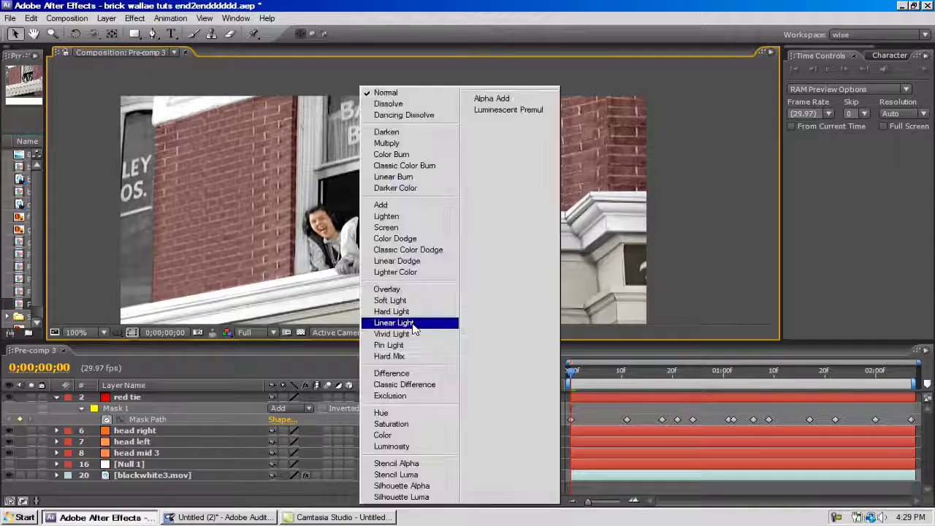
click(406, 300)
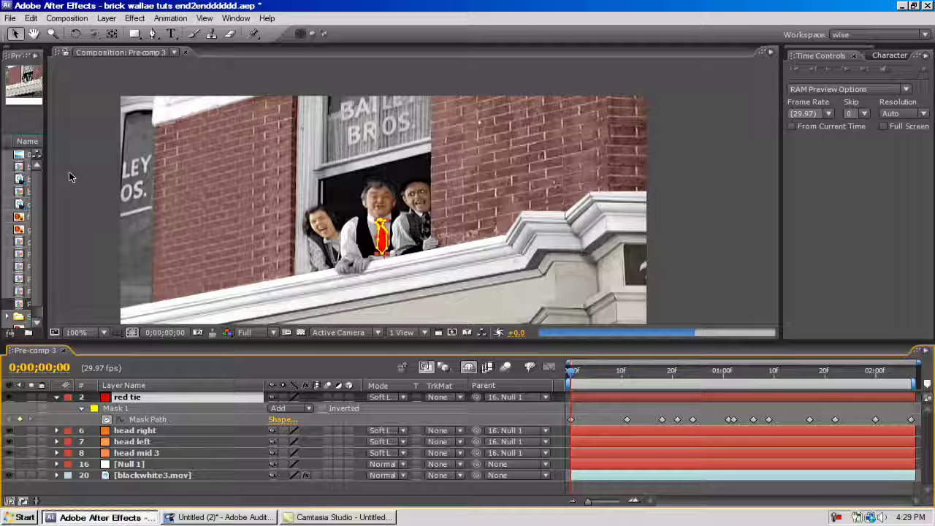
Step: Try the red tie layer at 35% opacity, and raise it to 40% for a more visible tint
key(t)
click(277, 409)
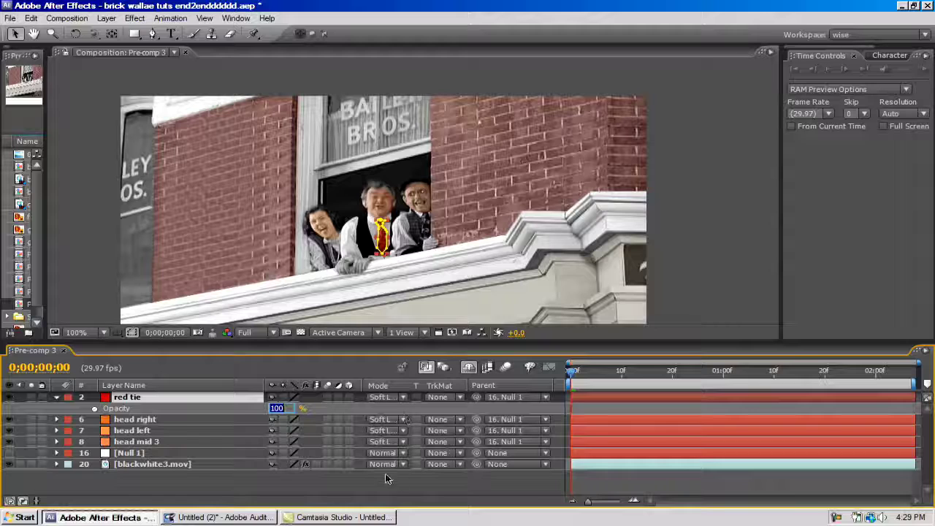
text(35)
key(Return)
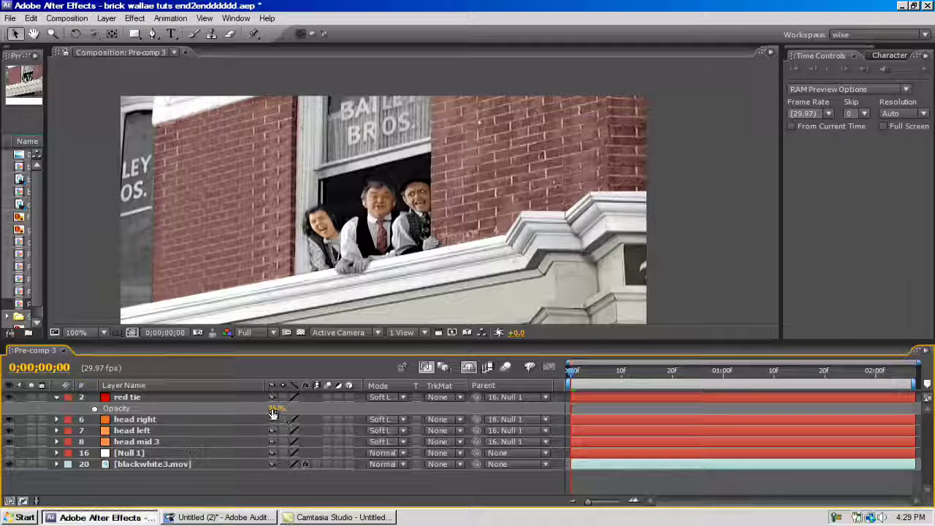
drag(276, 408, 344, 408)
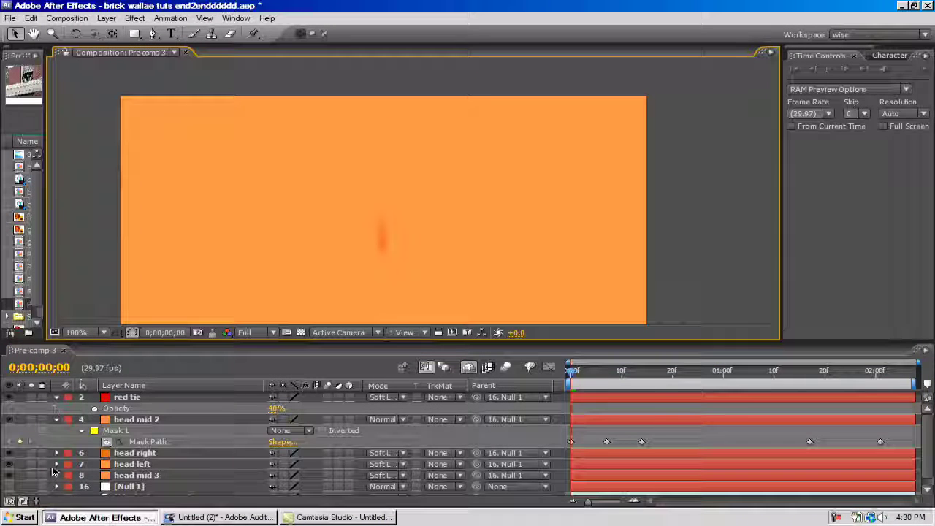
Step: Collapse the head mid 2 layer's properties and hide its orange solid to expose the middle man's untinted hands
click(57, 419)
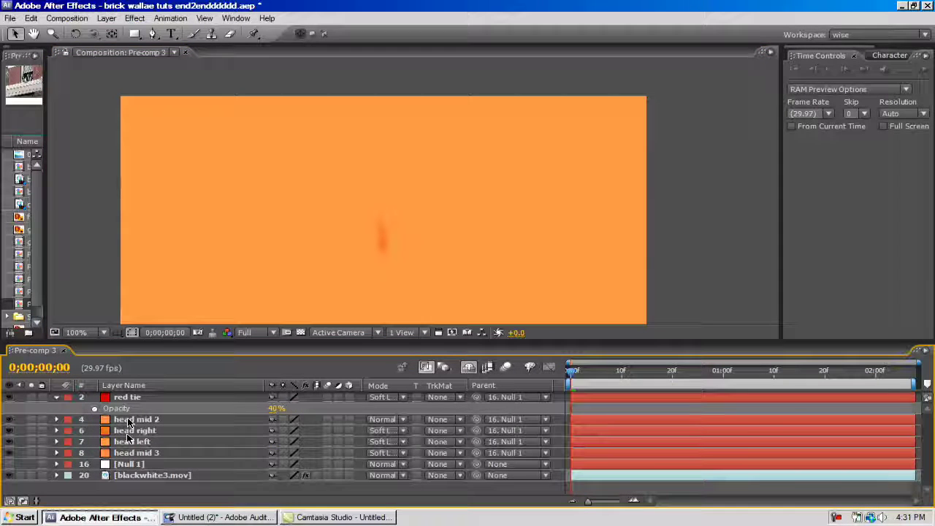
click(127, 421)
key(ctrl+Up)
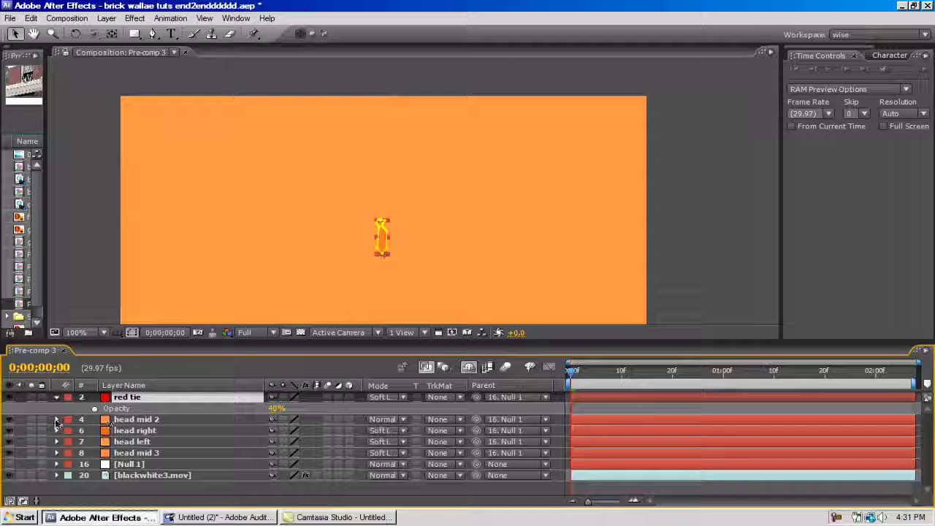
click(9, 421)
click(95, 251)
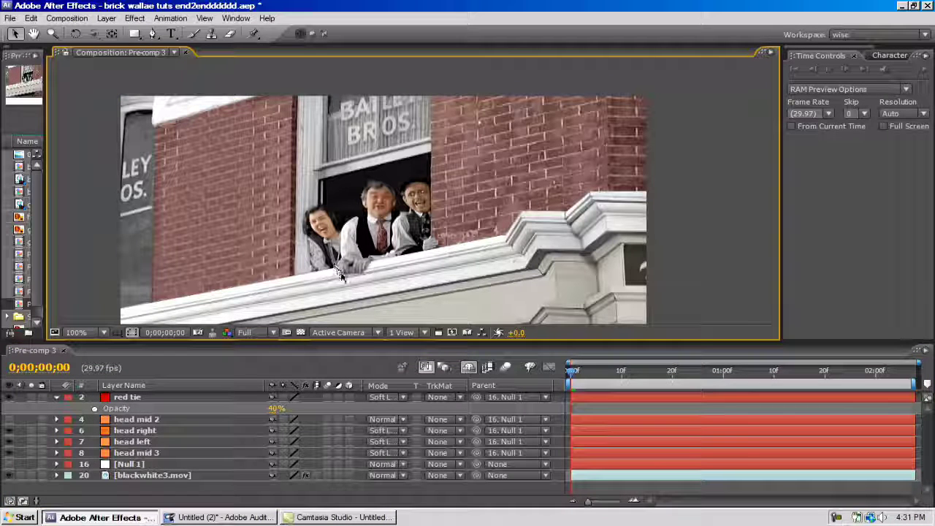
Step: Inspect the mask settings of head mid 2 and head rite hand on the men's hands, and collapse both layers
click(57, 419)
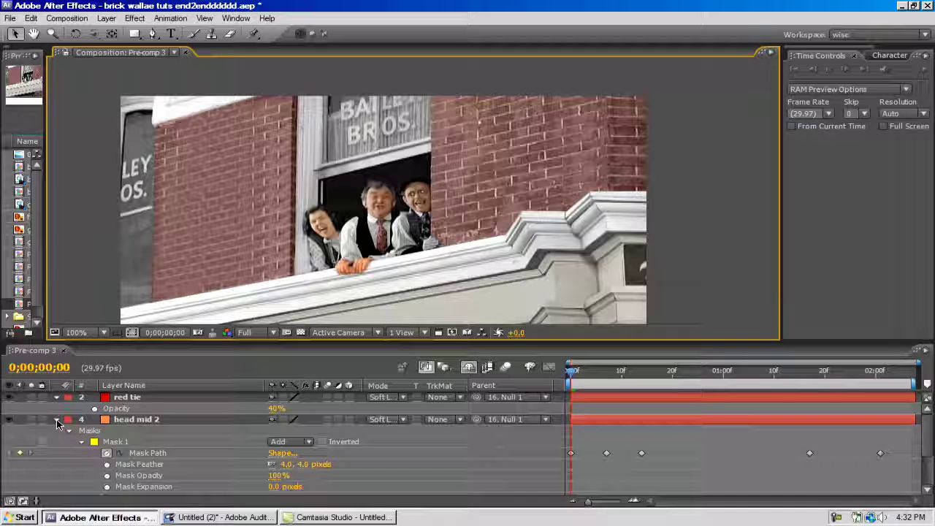
click(56, 419)
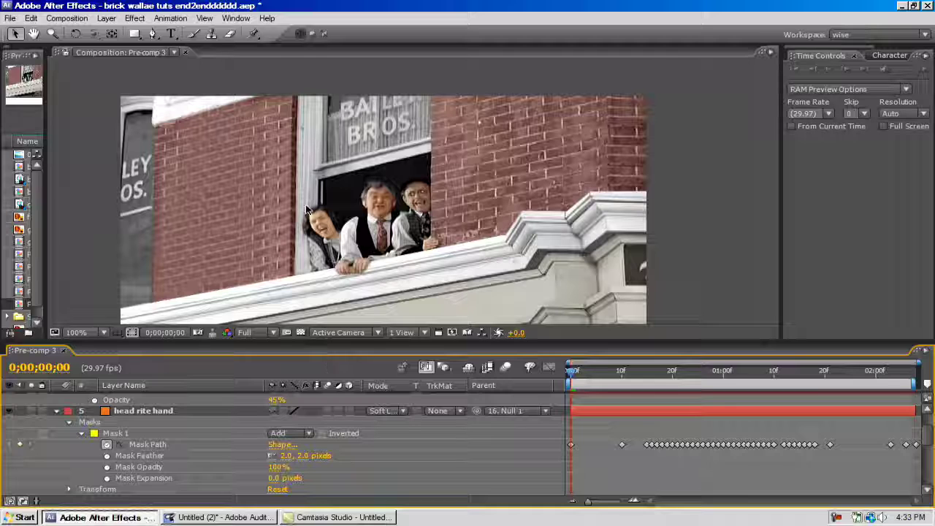
click(57, 411)
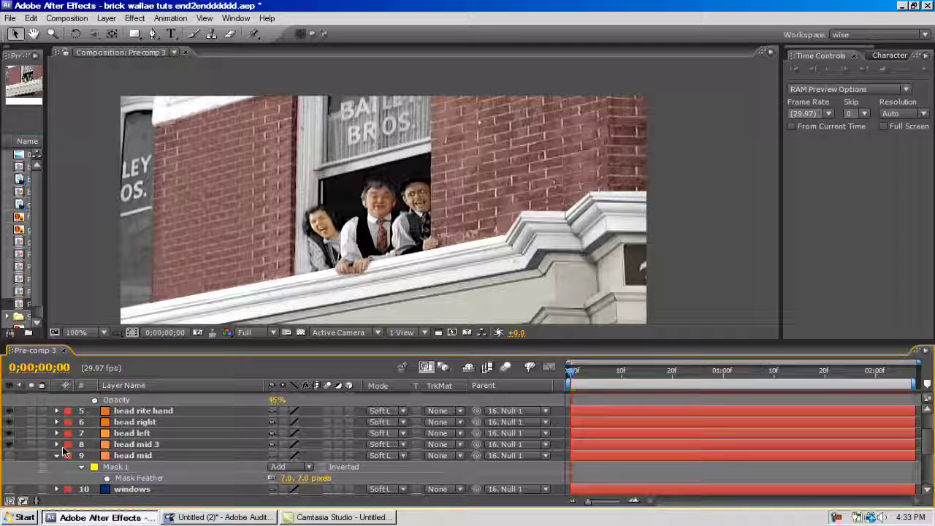
Step: Select the dress blue layer, inspect its mask on the woman's dress up close, and turn on its blue tint
scroll(63, 447, down, 1)
scroll(62, 451, up, 4)
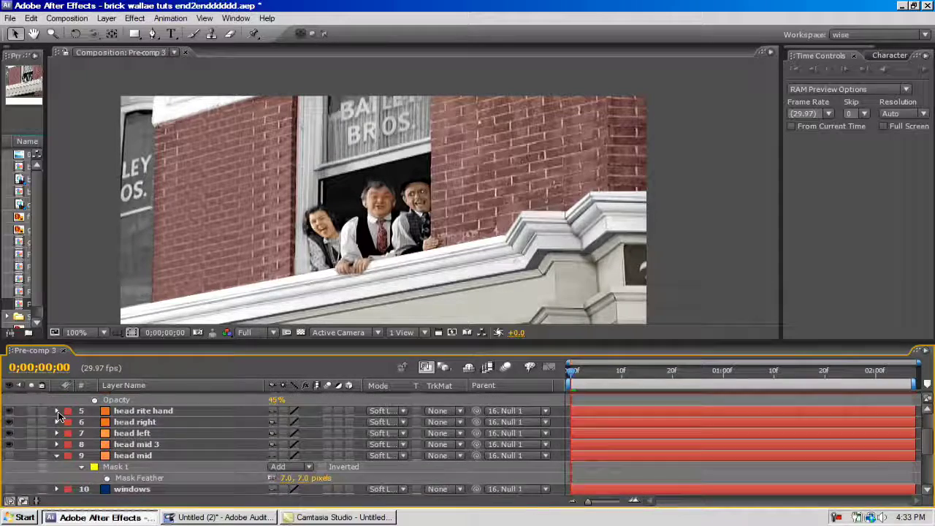
click(117, 434)
scroll(313, 265, up, 1)
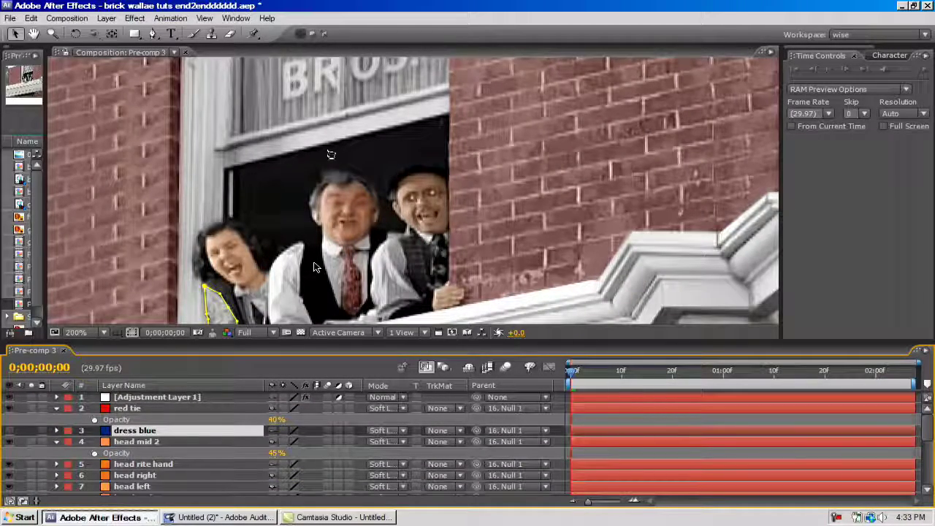
drag(291, 255, 278, 181)
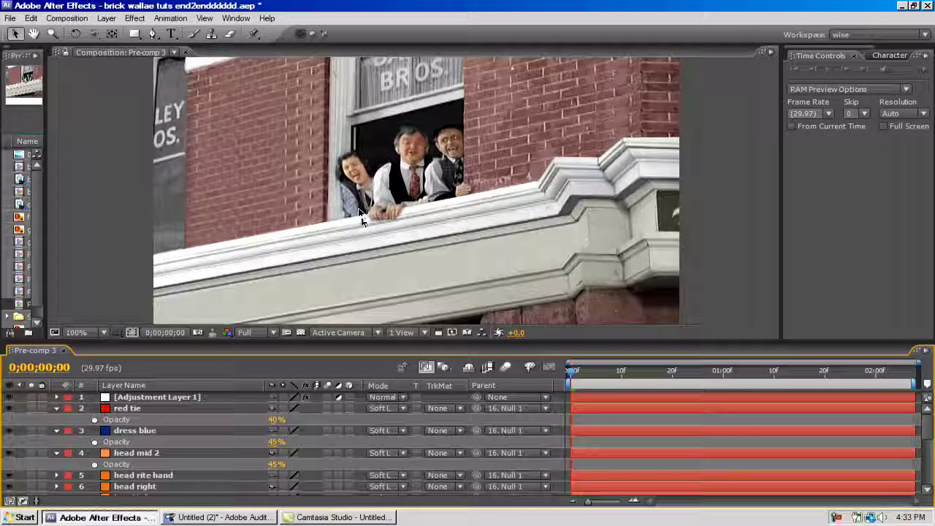
click(361, 219)
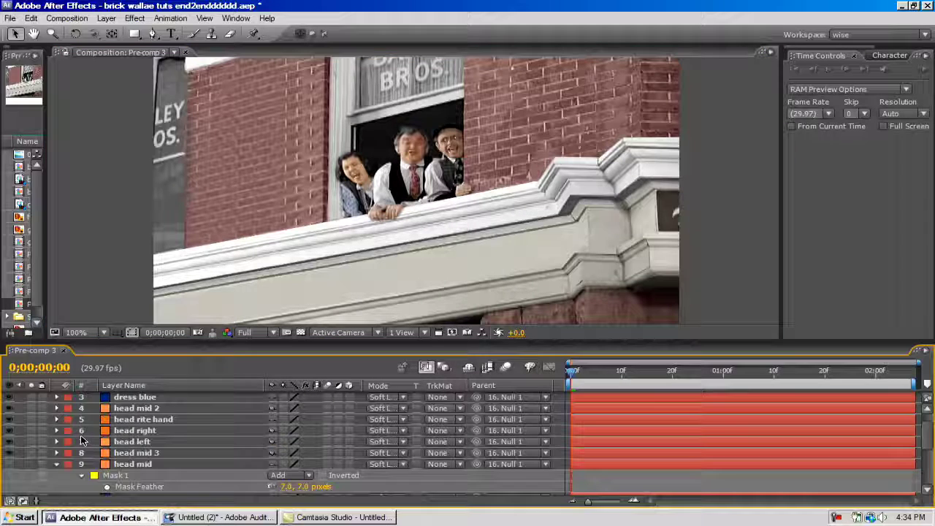
Step: Select the windows layer and turn it on to tint the masked window glass blue
scroll(82, 436, down, 3)
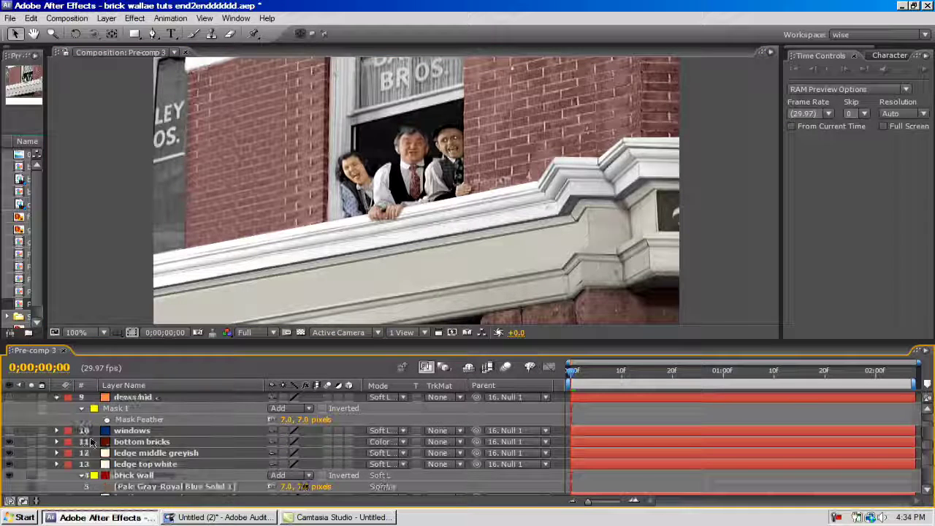
click(114, 432)
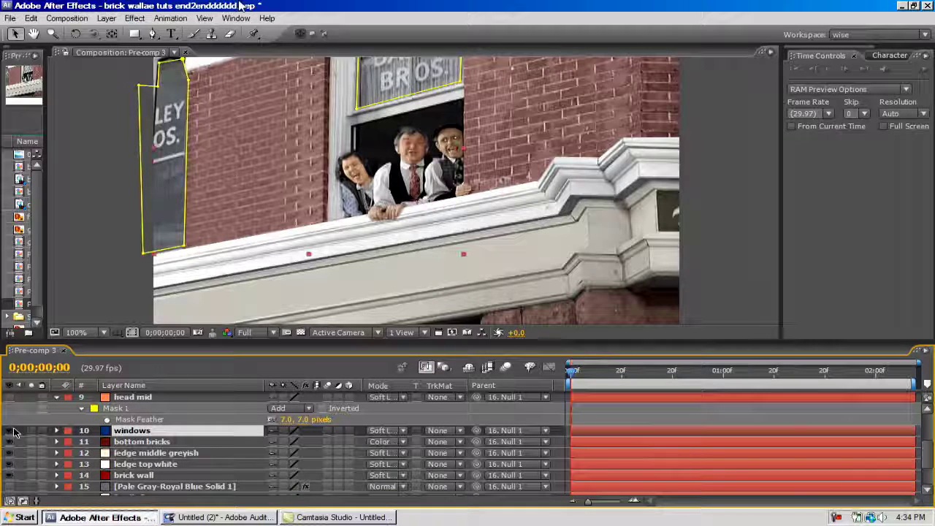
click(93, 163)
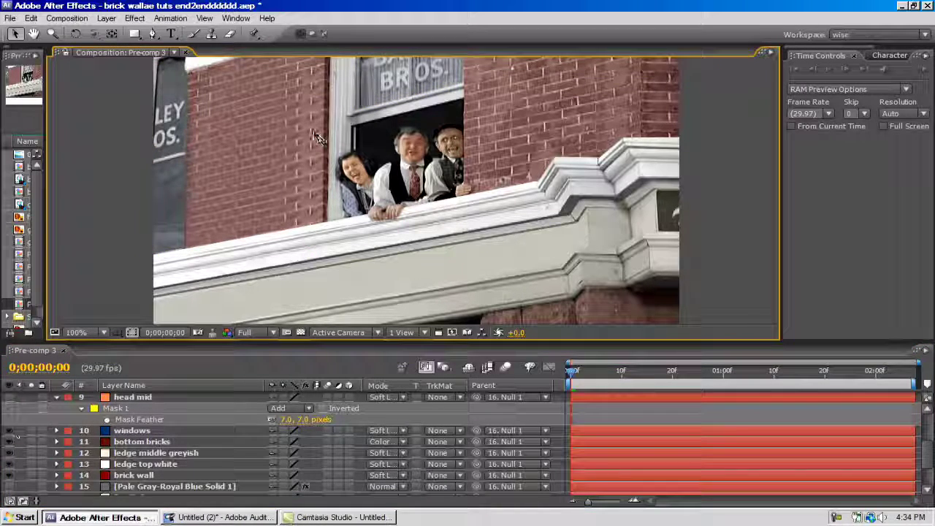